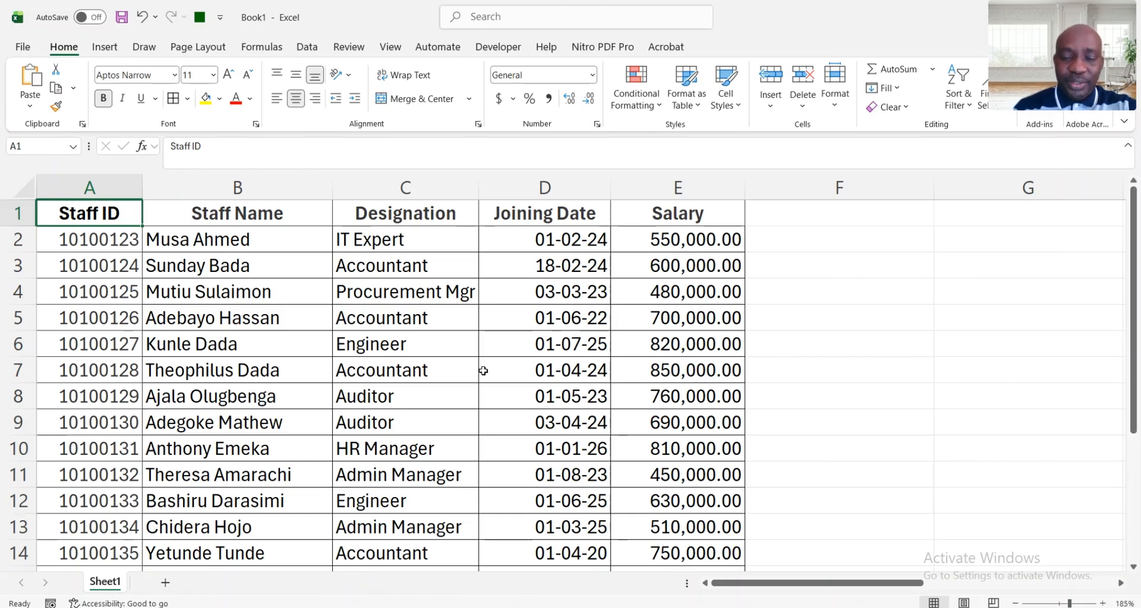
- Review the Year and Additional Salary lookup table in I1:J5, checking each year tier against its amount
scroll(648, 322, "right", 5)
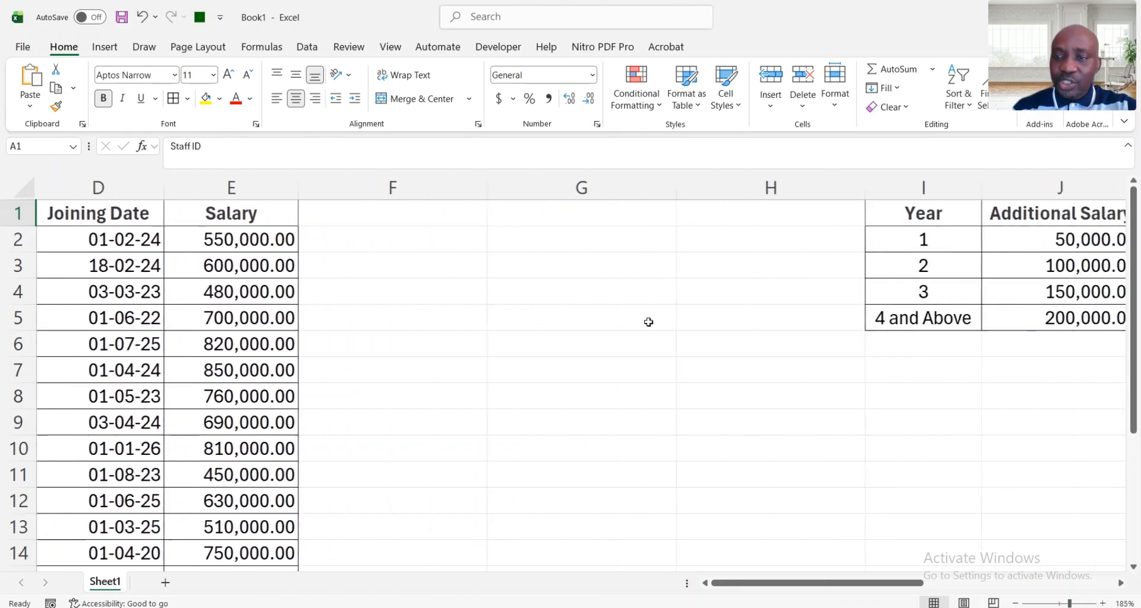
scroll(648, 322, "up", 13)
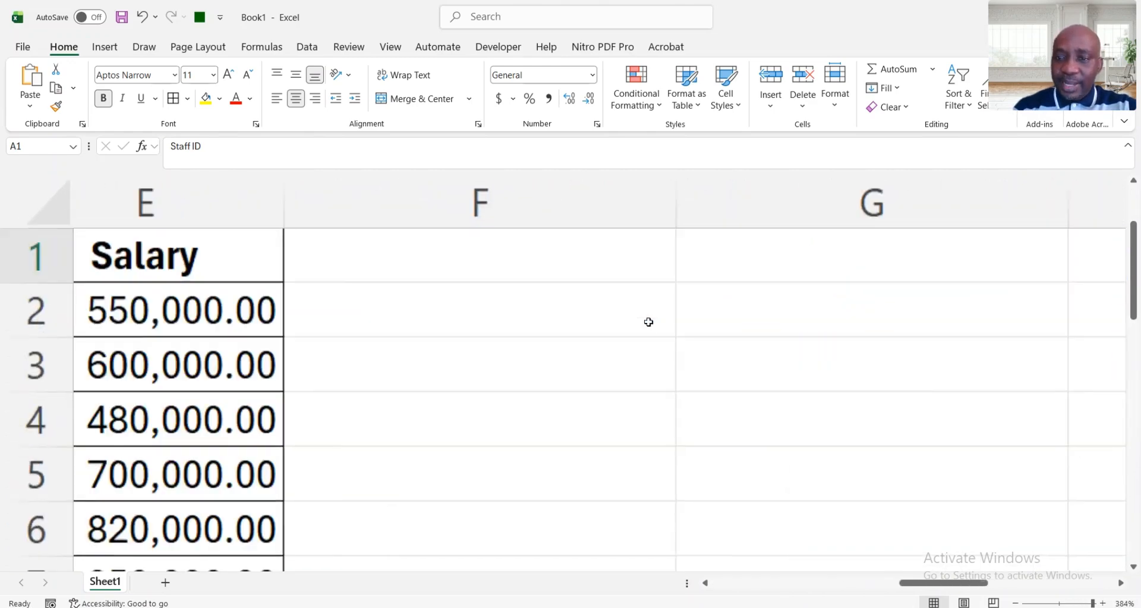
scroll(648, 323, "right", 3)
scroll(648, 322, "up", 1)
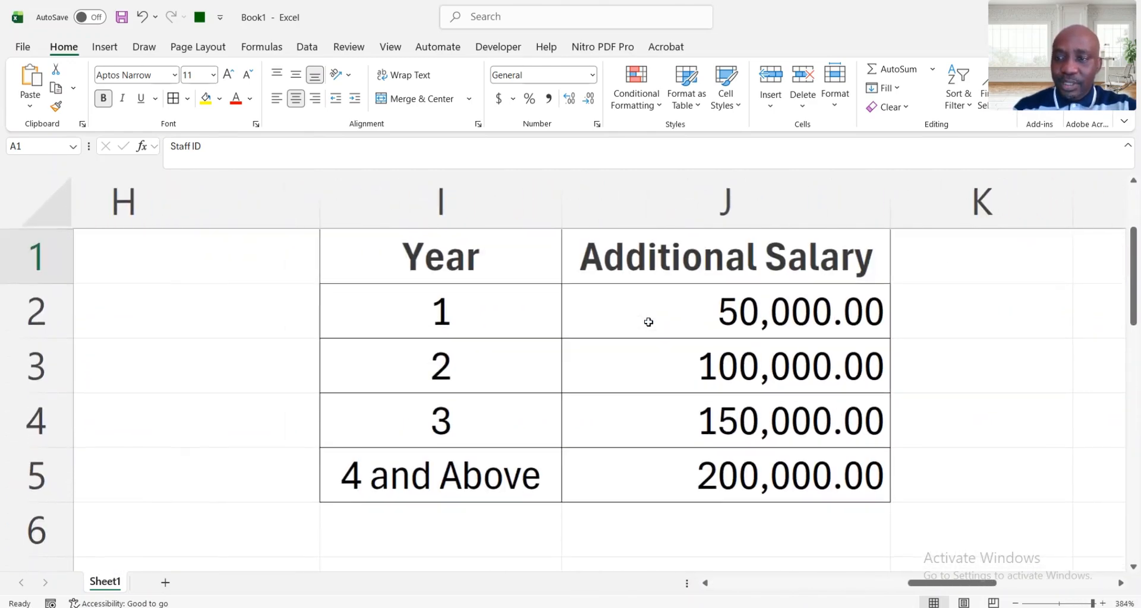
left_click(448, 315)
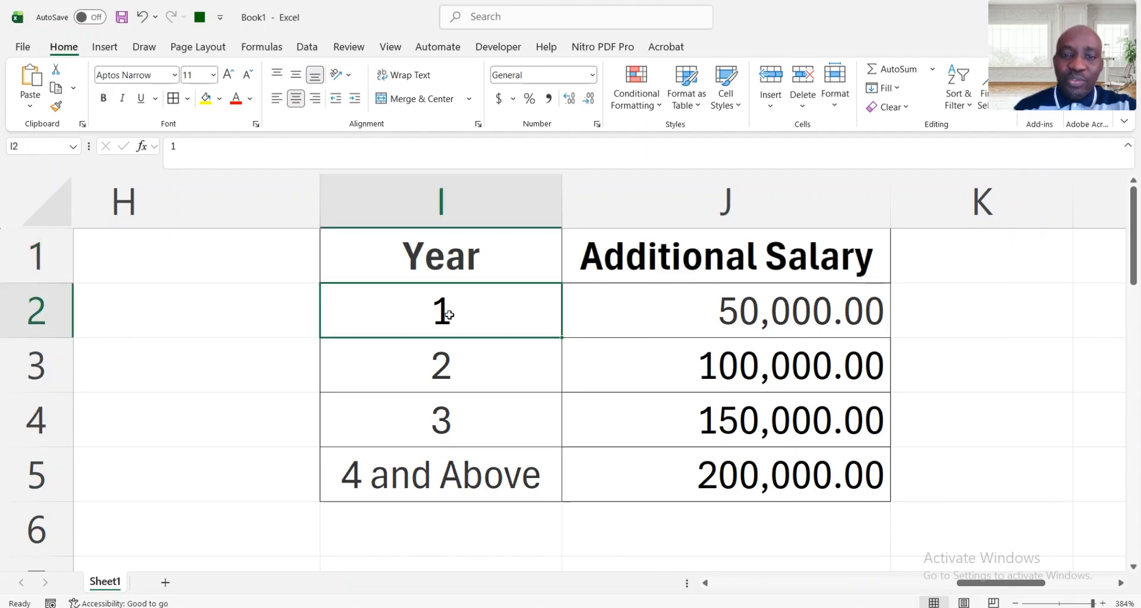
left_click(765, 317)
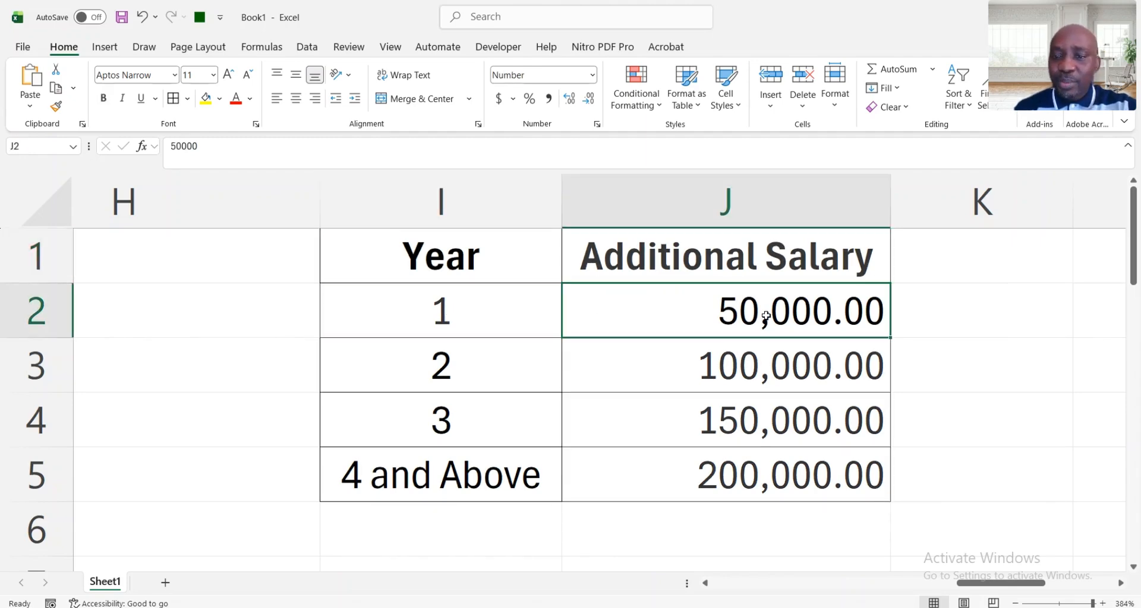
left_click(481, 362)
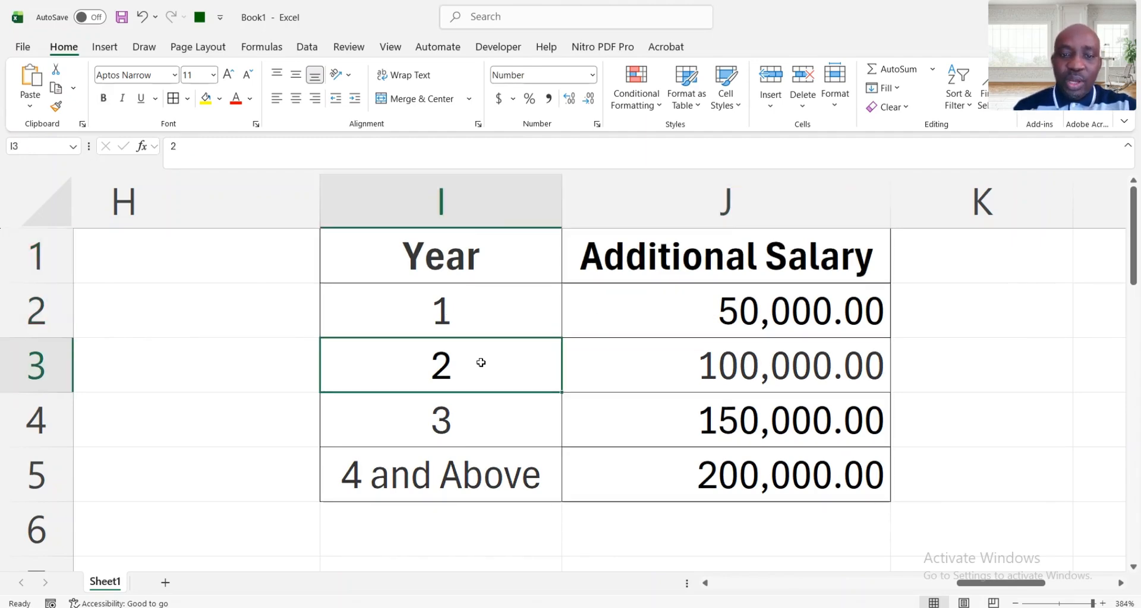
left_click(716, 368)
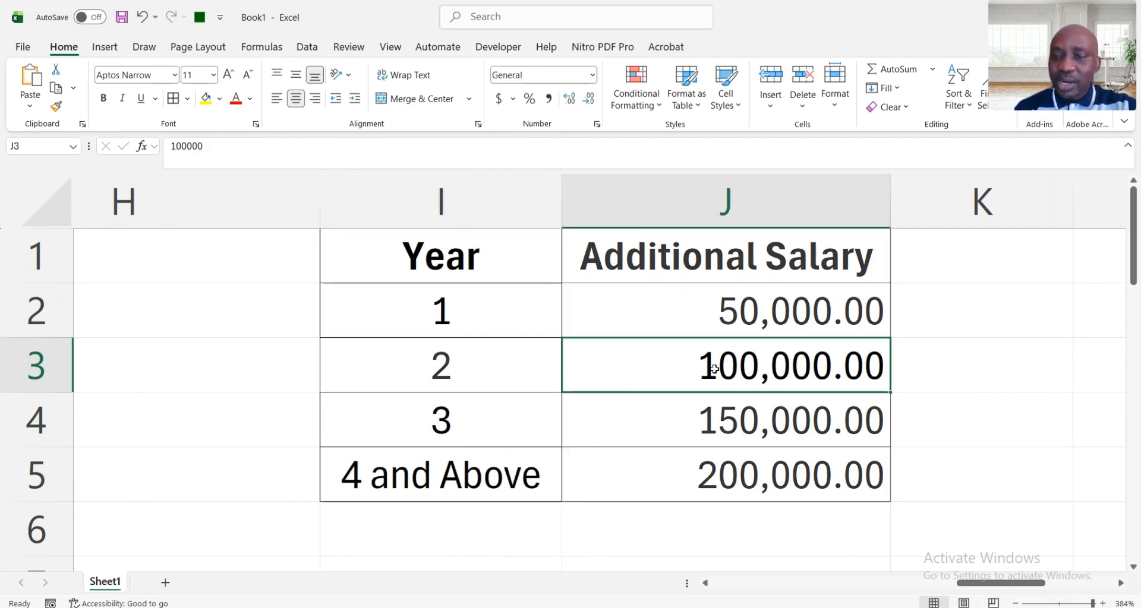
left_click(471, 407)
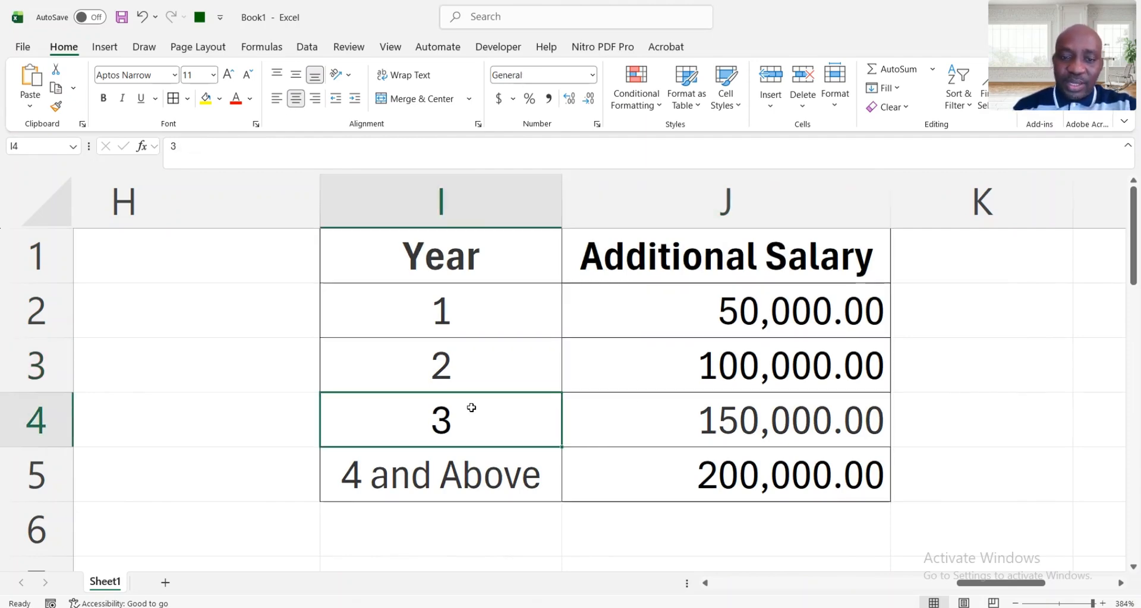
left_click(700, 425)
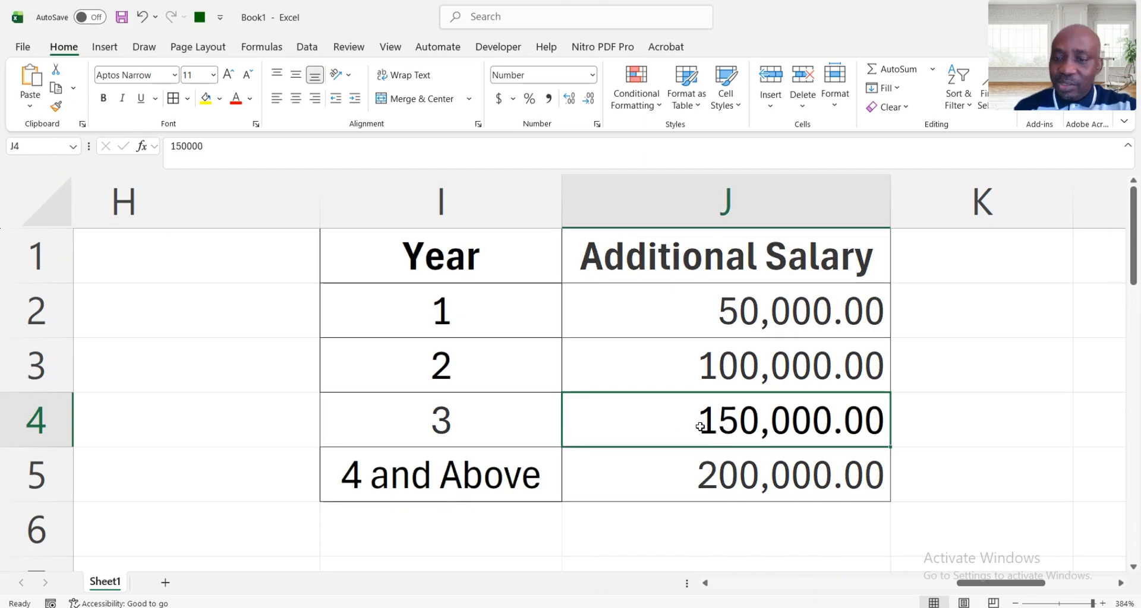
left_click(450, 480)
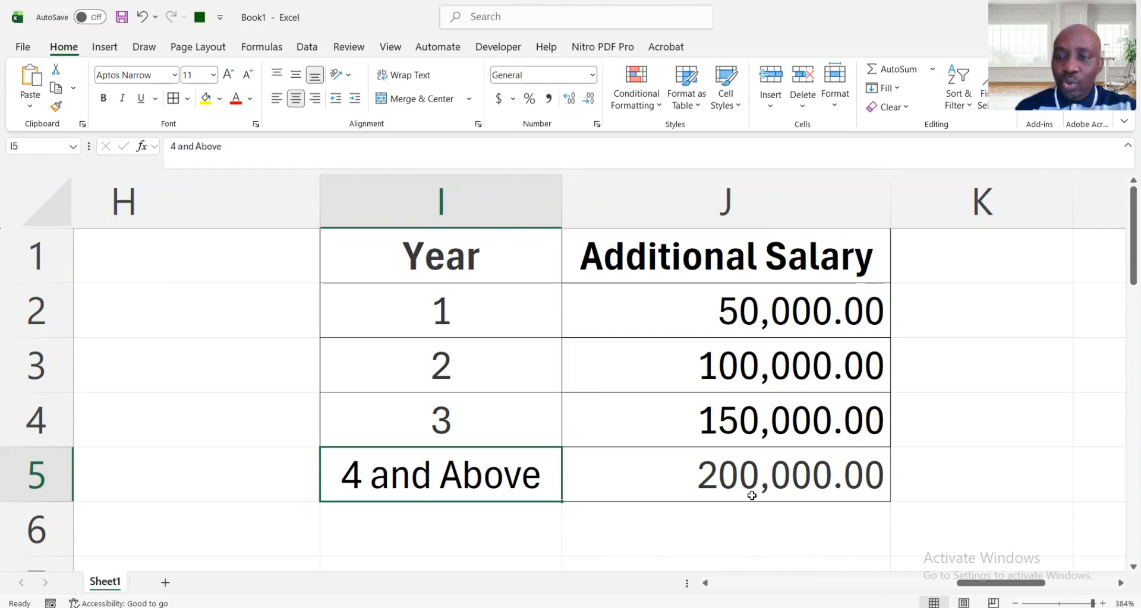
- Add a "Days" header in K1 beside the Additional Salary table and enter 365 for year 1 in K2
left_click(1004, 264)
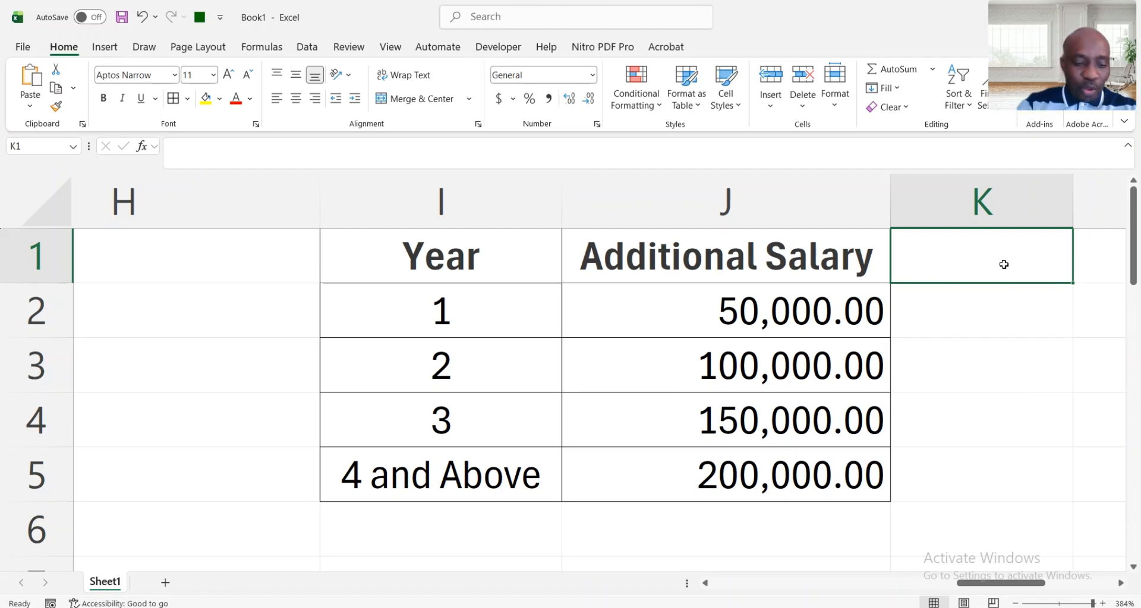
type("Days")
key("Return")
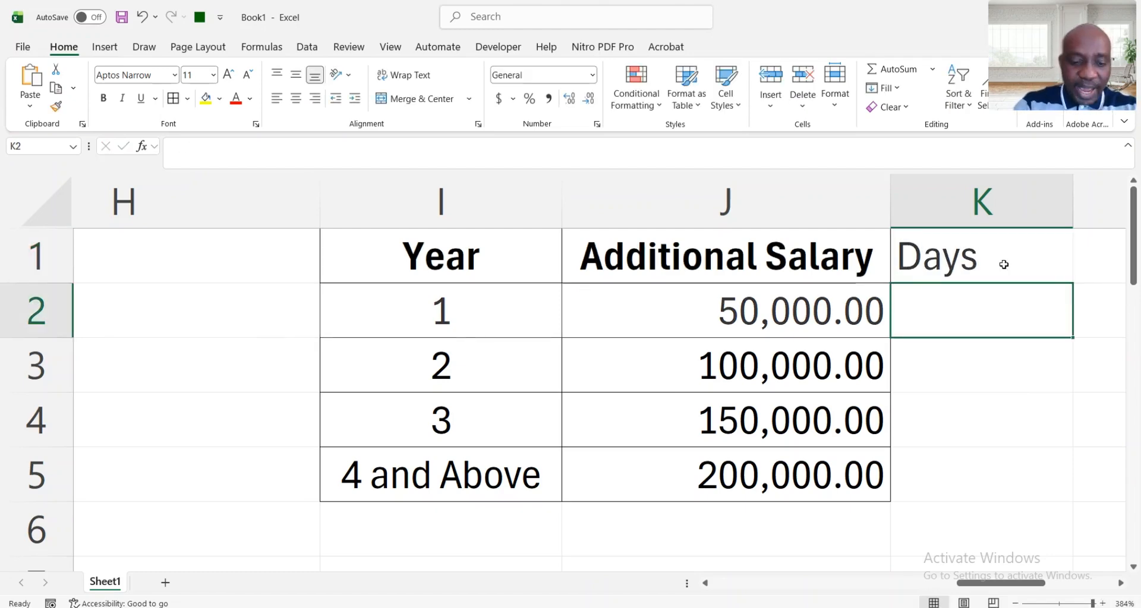
type("365")
key("Return")
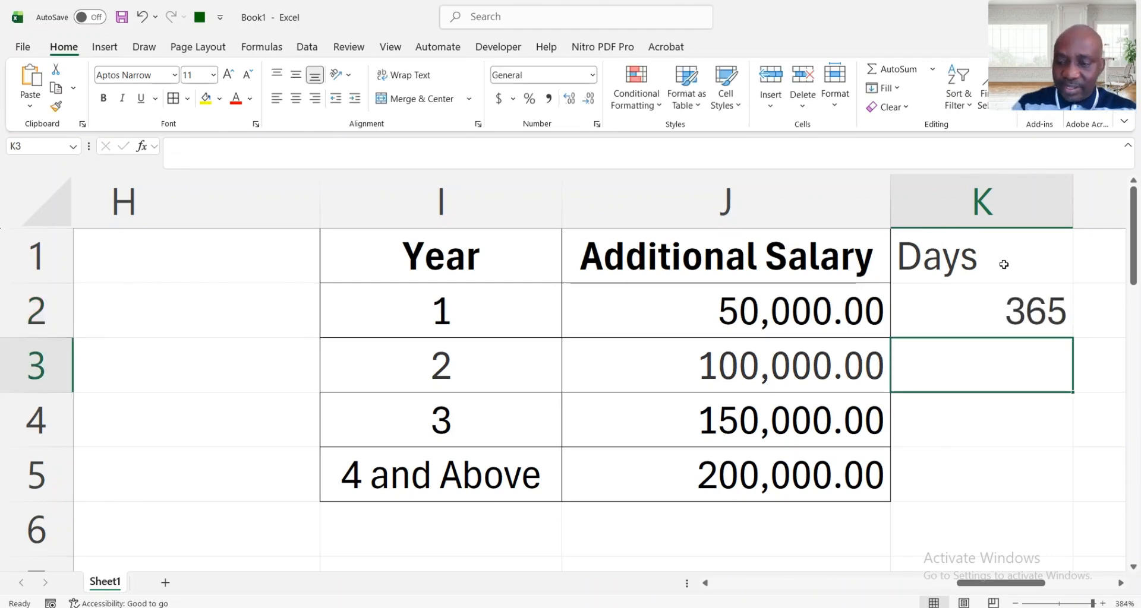
- Enter =K2+365 in K3 and fill the formula down through K5 for the remaining year tiers
type("=")
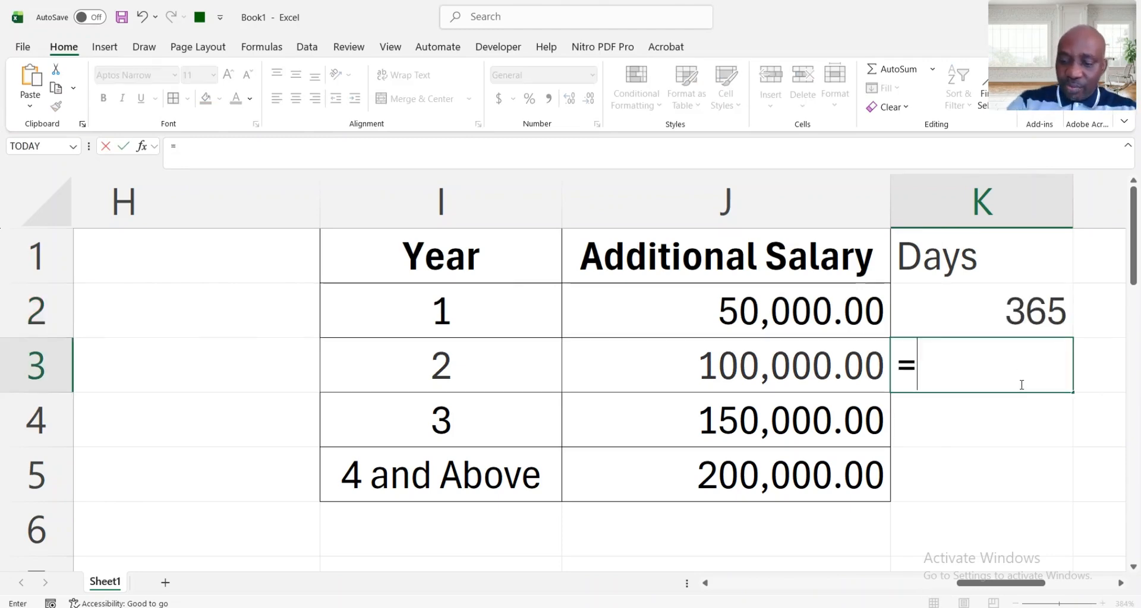
left_click(977, 317)
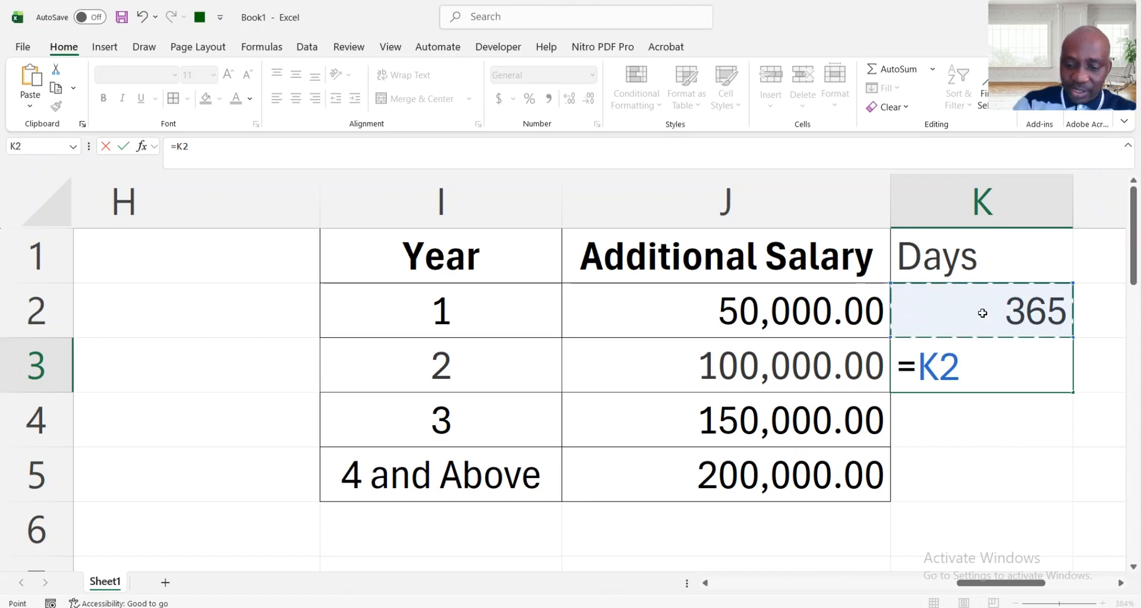
type("+365")
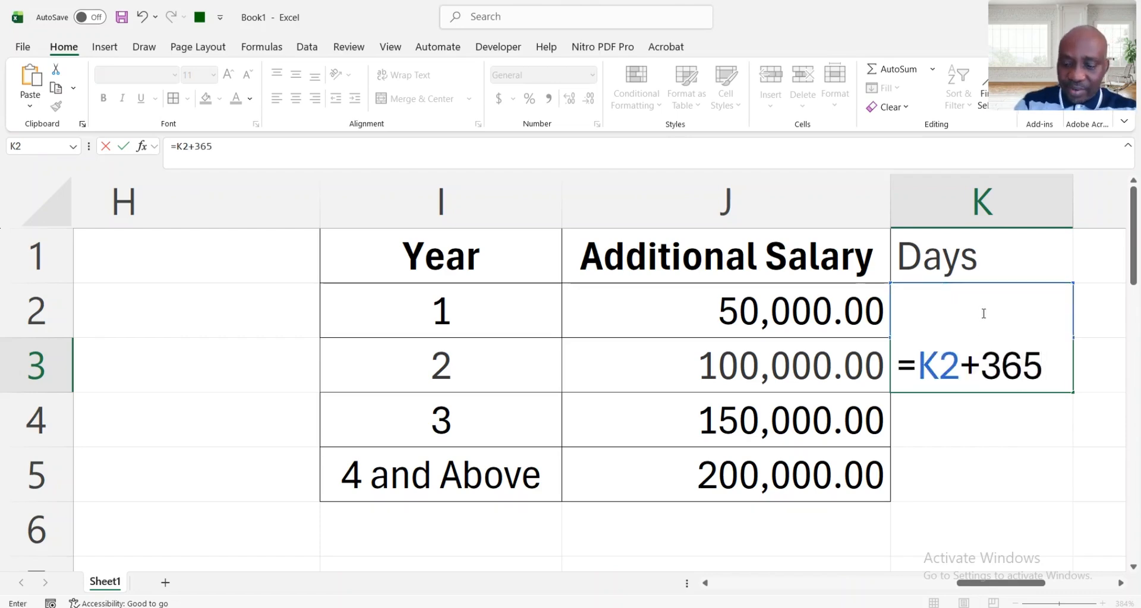
key("Return")
left_click(988, 354)
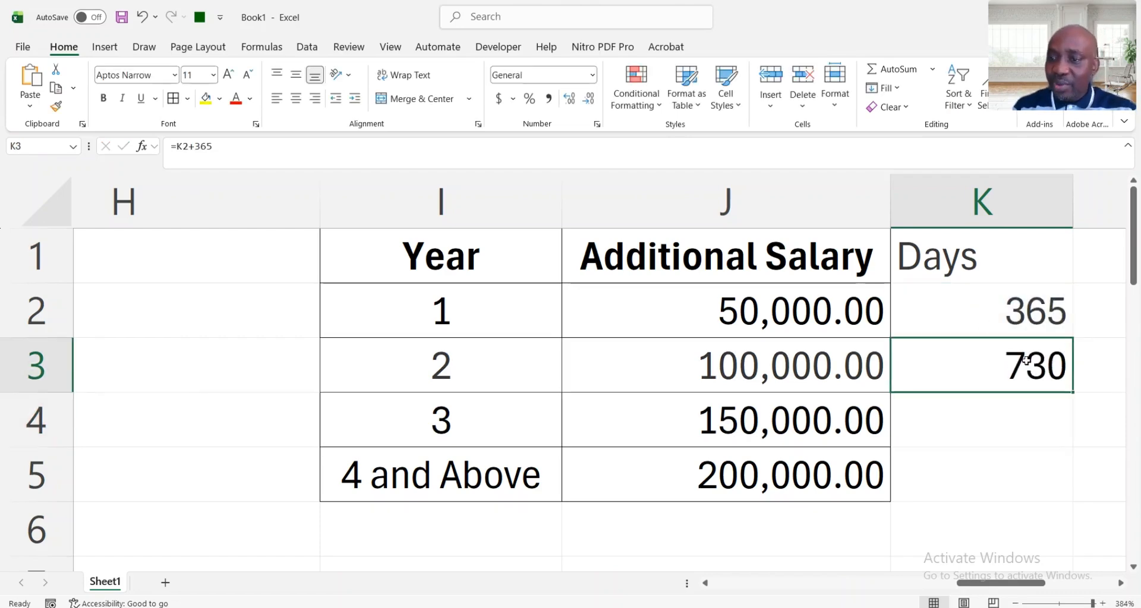
double_click(1072, 395)
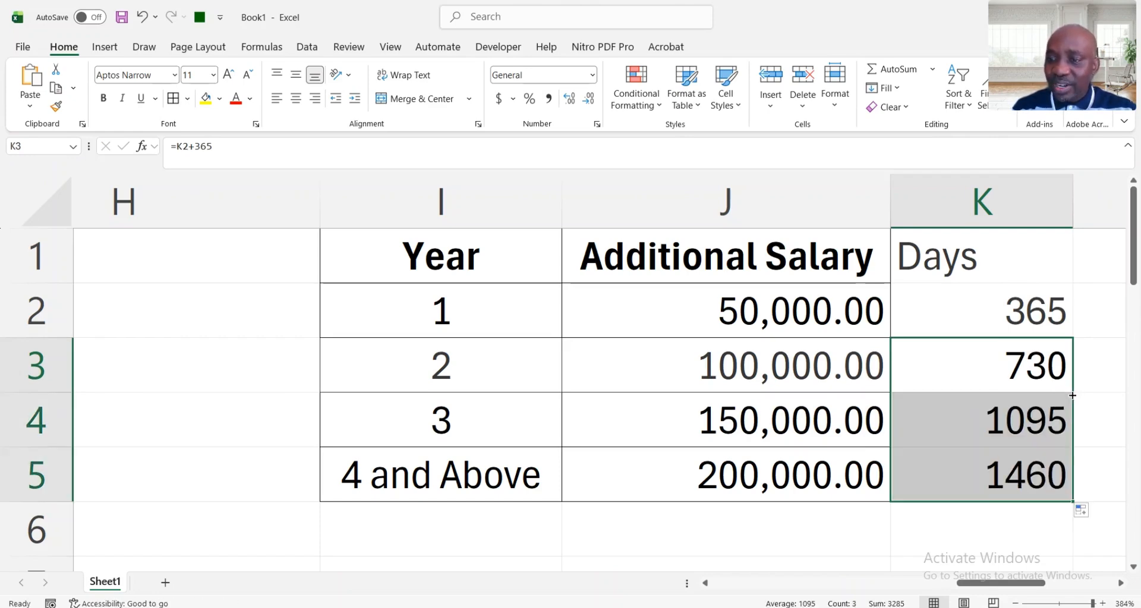
left_click(1003, 418)
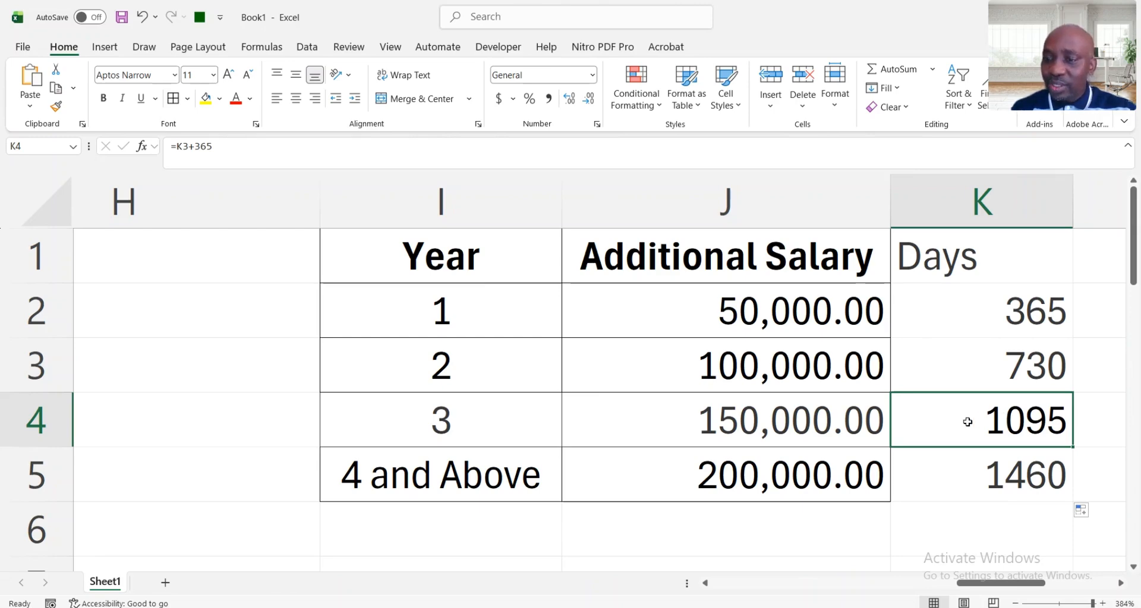
left_click(987, 464)
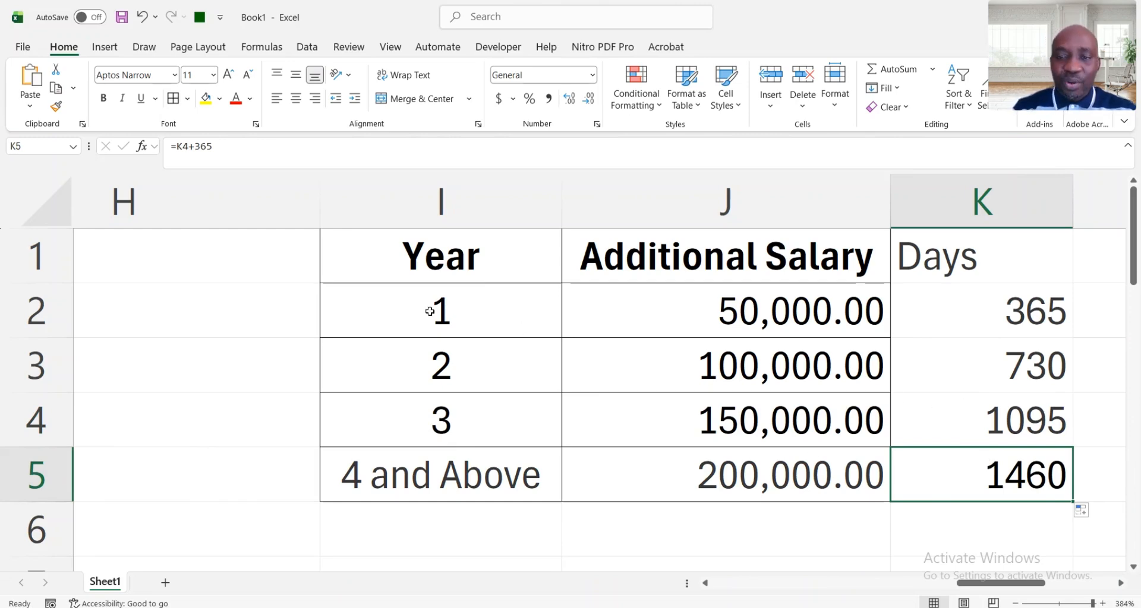
- Add a "Current Salary" header in F1, next to the Salary column of the staff table
scroll(429, 312, "down", 6, "ctrl")
scroll(428, 312, "left", 8)
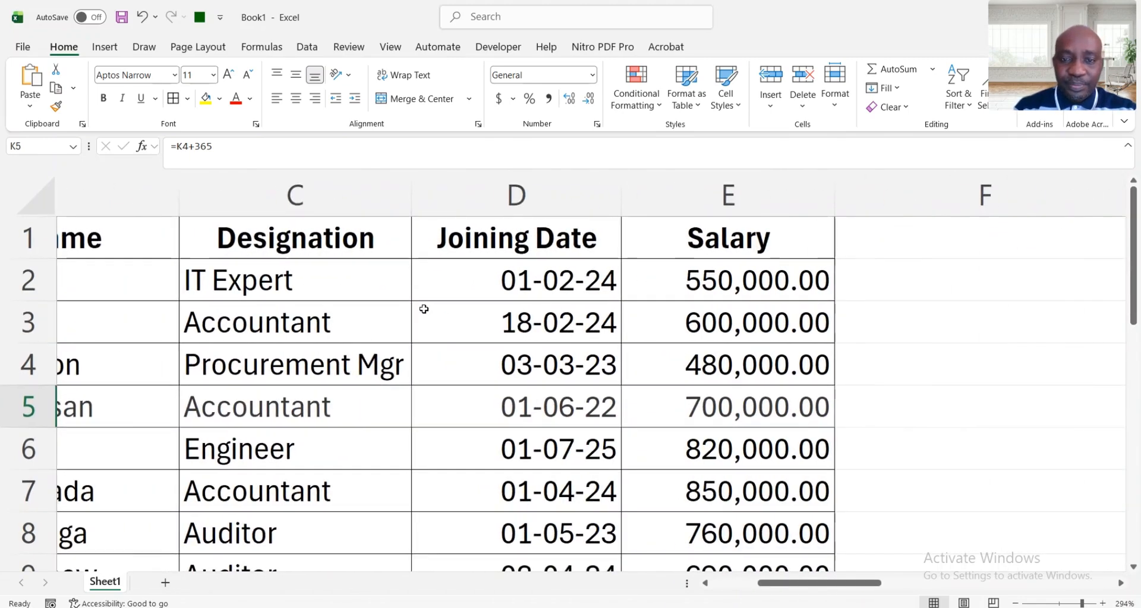
scroll(424, 309, "right", 2)
scroll(423, 309, "down", 3, "ctrl")
scroll(424, 309, "left", 4)
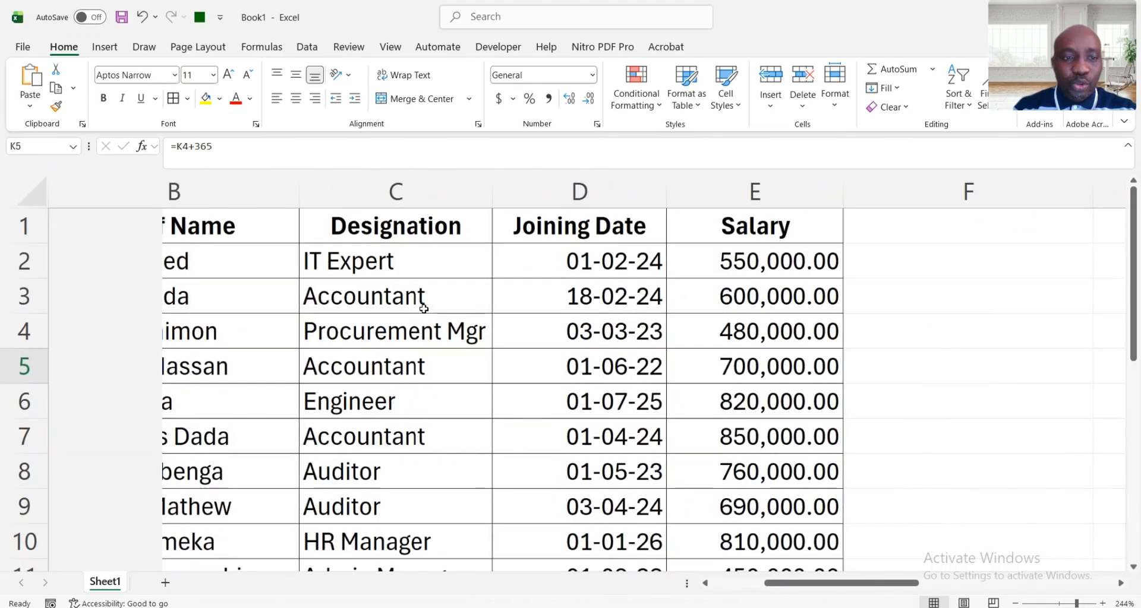
scroll(801, 278, "left", 3)
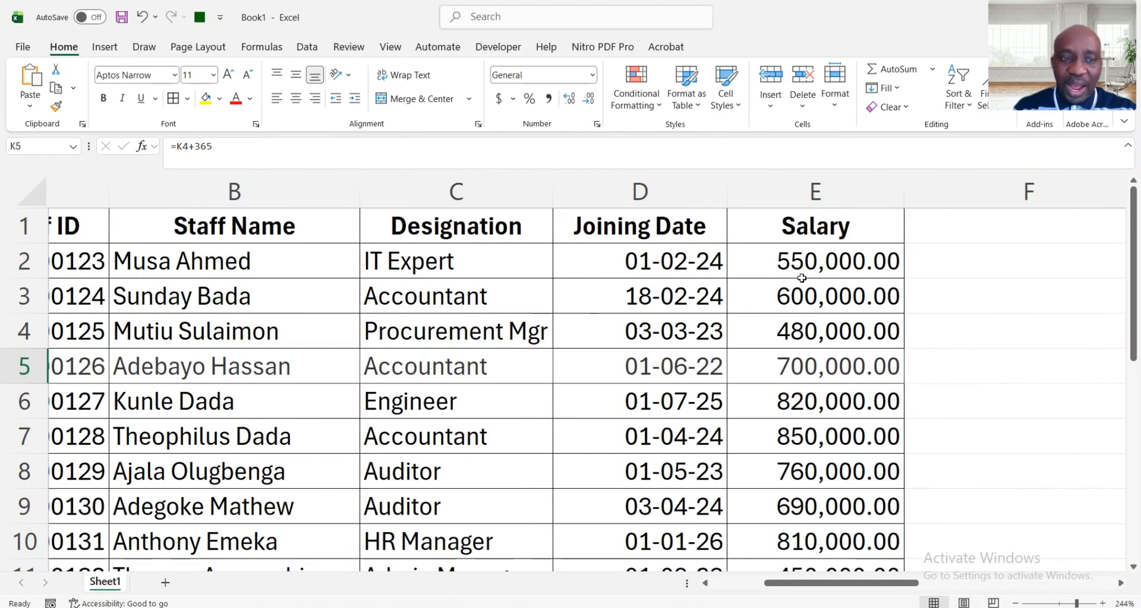
scroll(802, 278, "down", 3, "ctrl")
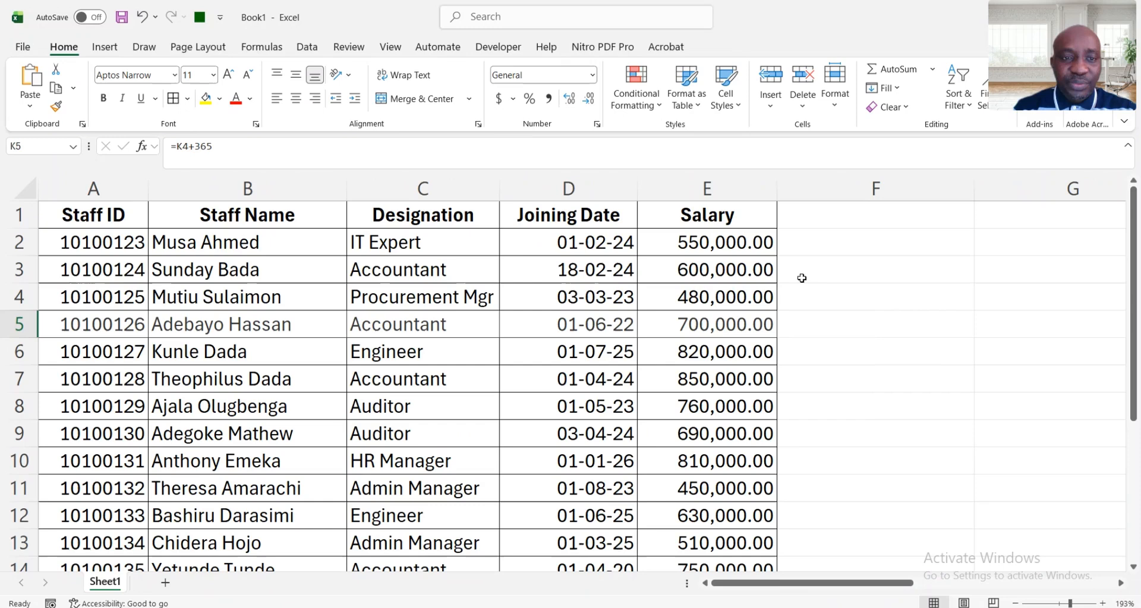
left_click(867, 213)
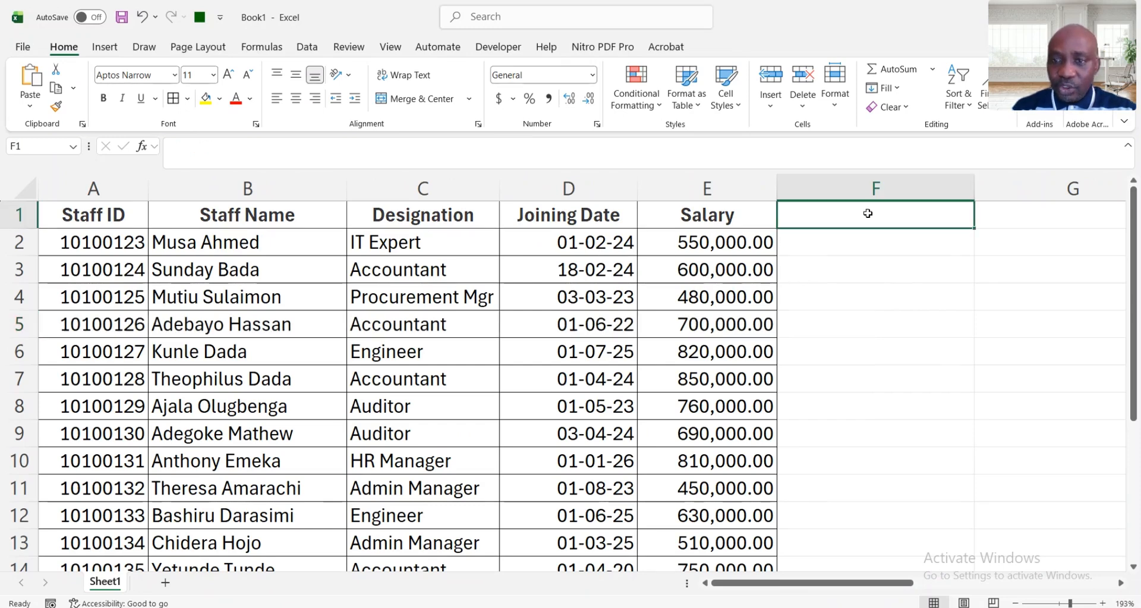
type("C")
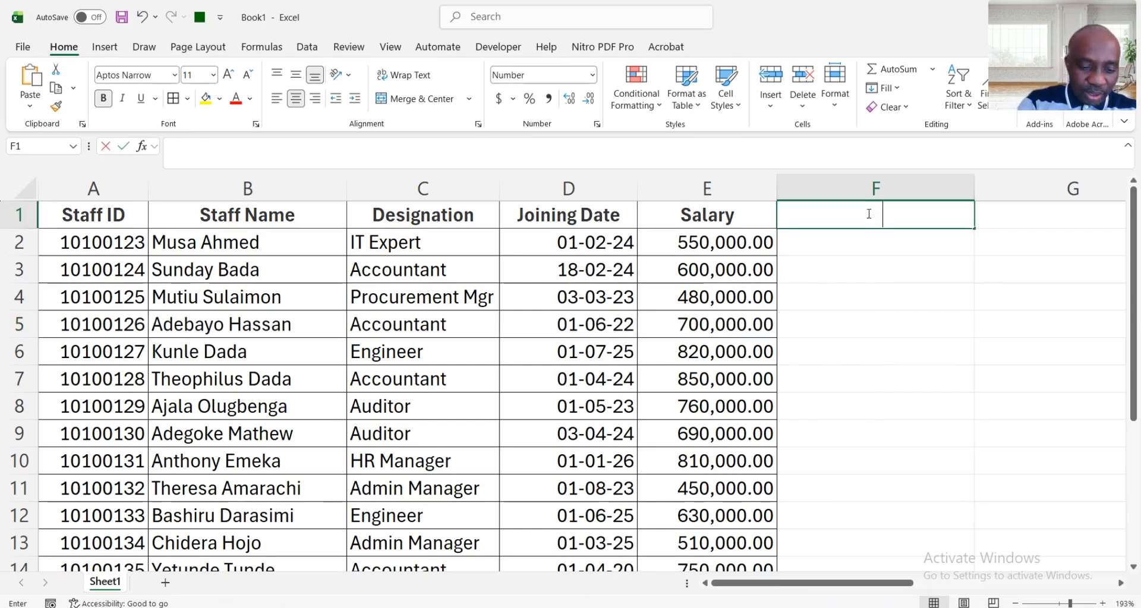
type("urre")
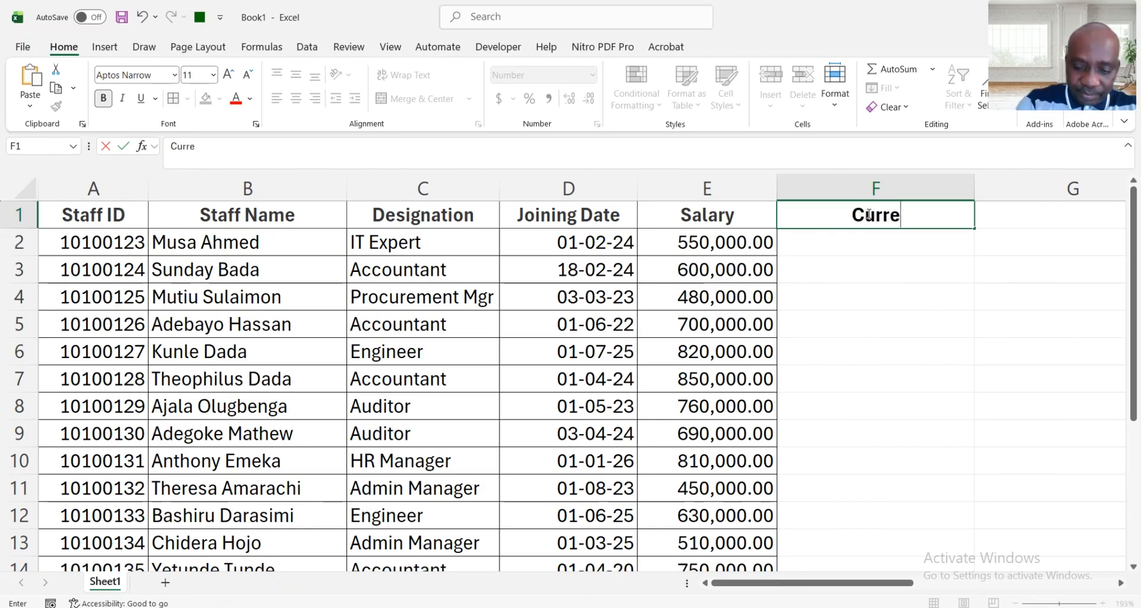
type("nt Sa")
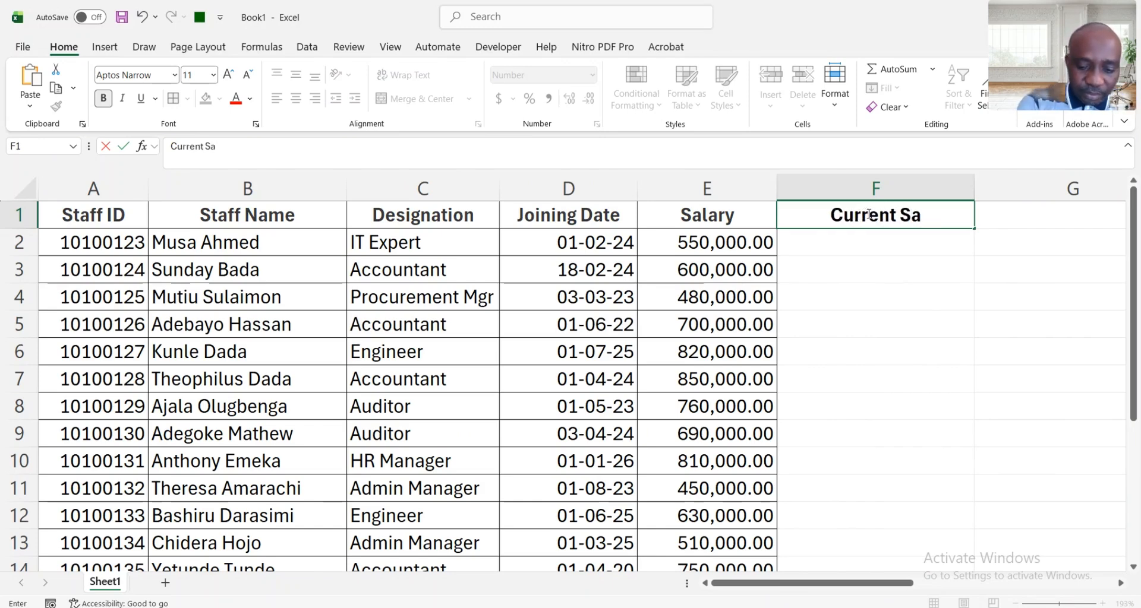
type("lary")
key("Return")
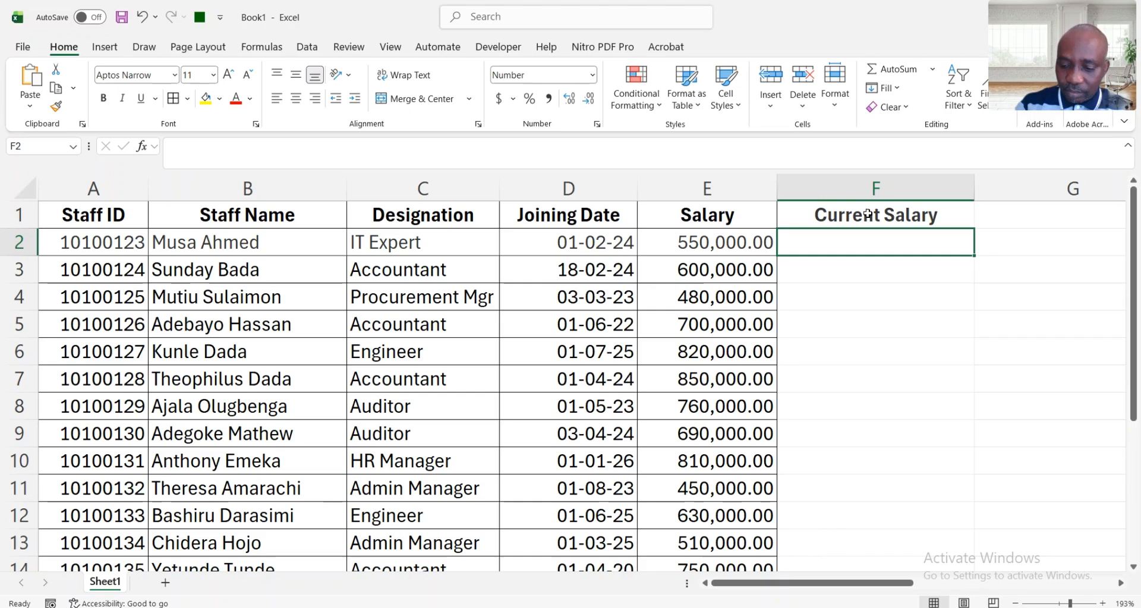
- Start a formula in F2 that opens an IF function with an AND function as its logical test, =if(and(
type("=")
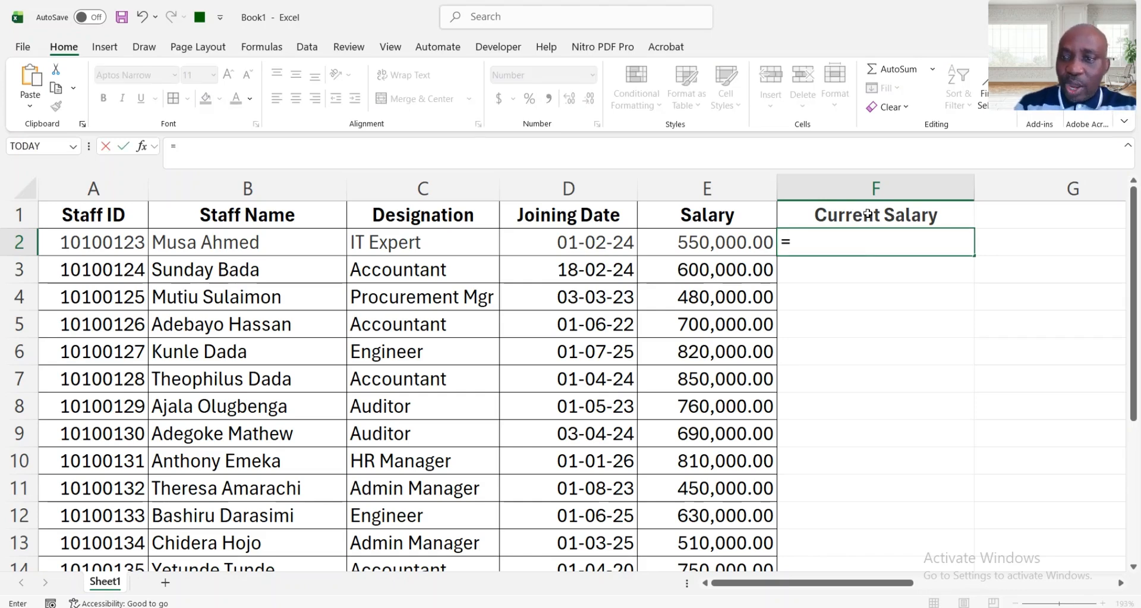
type("i")
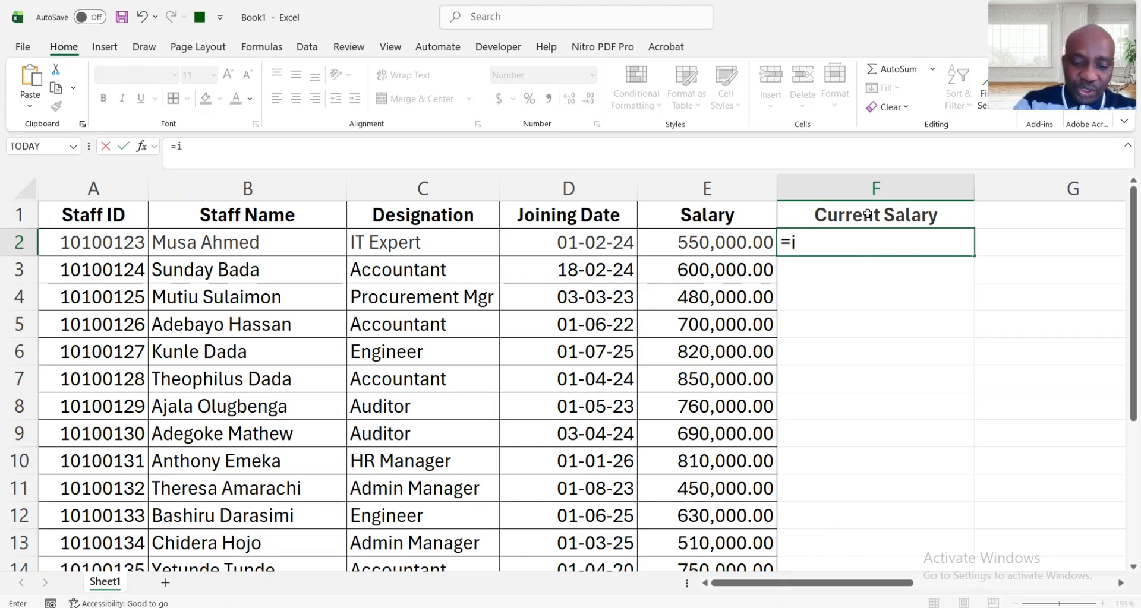
type("f(")
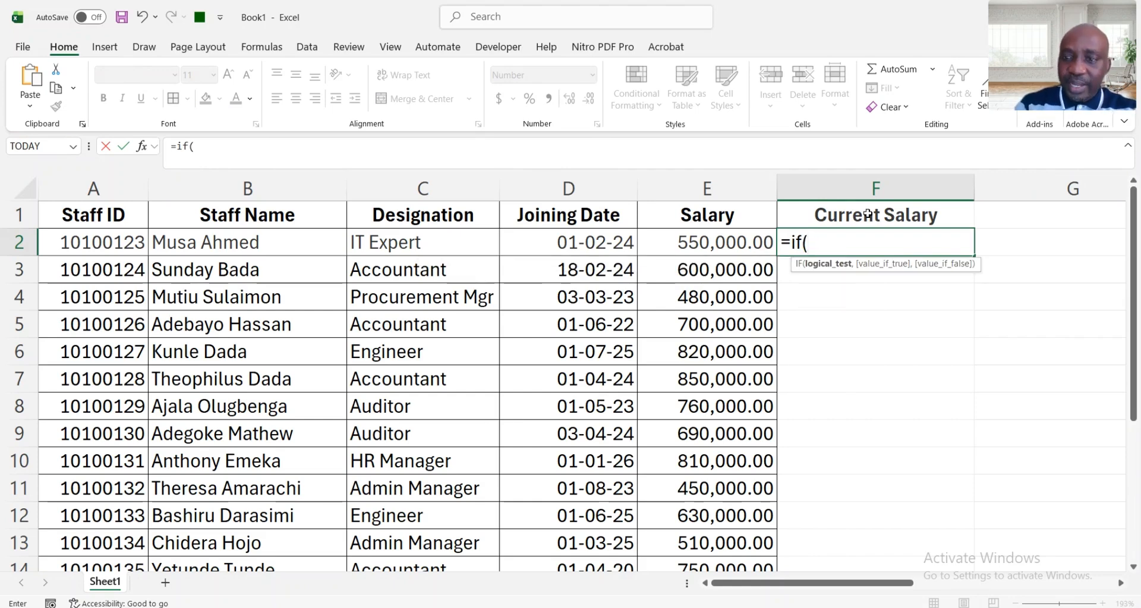
type("and")
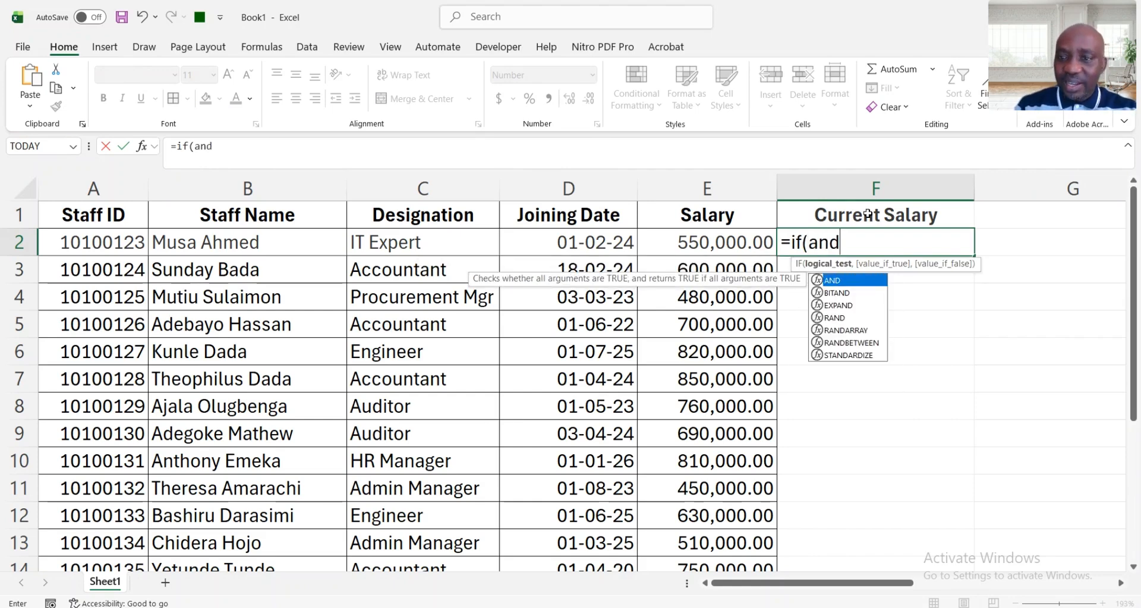
type("(")
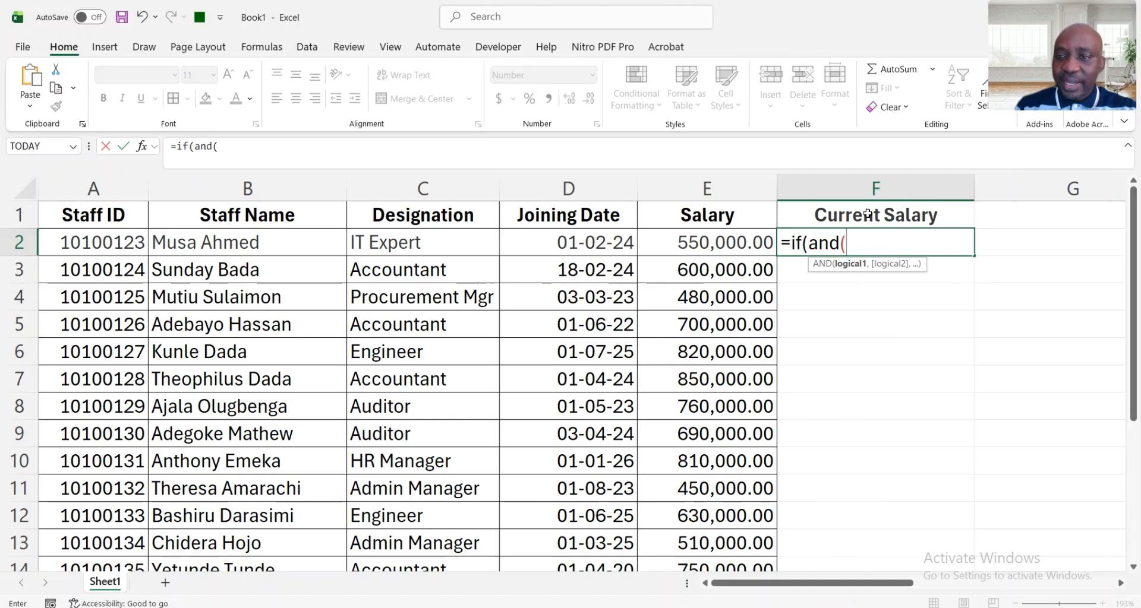
left_click(850, 244)
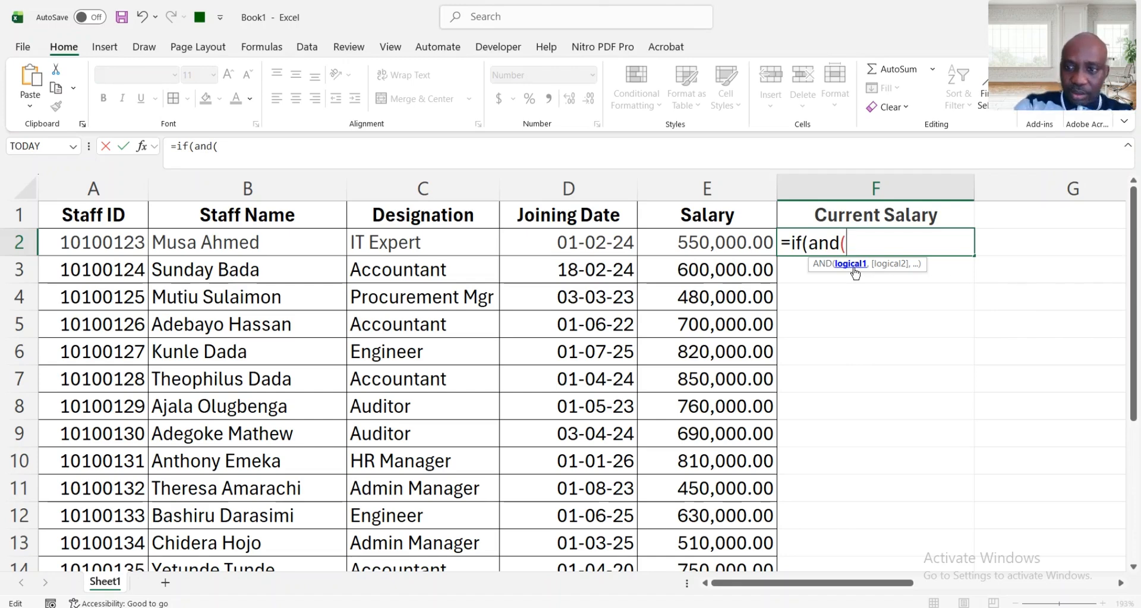
- Enter today()-D2=>365 as the first AND condition, followed by a comma for the second condition
type("today")
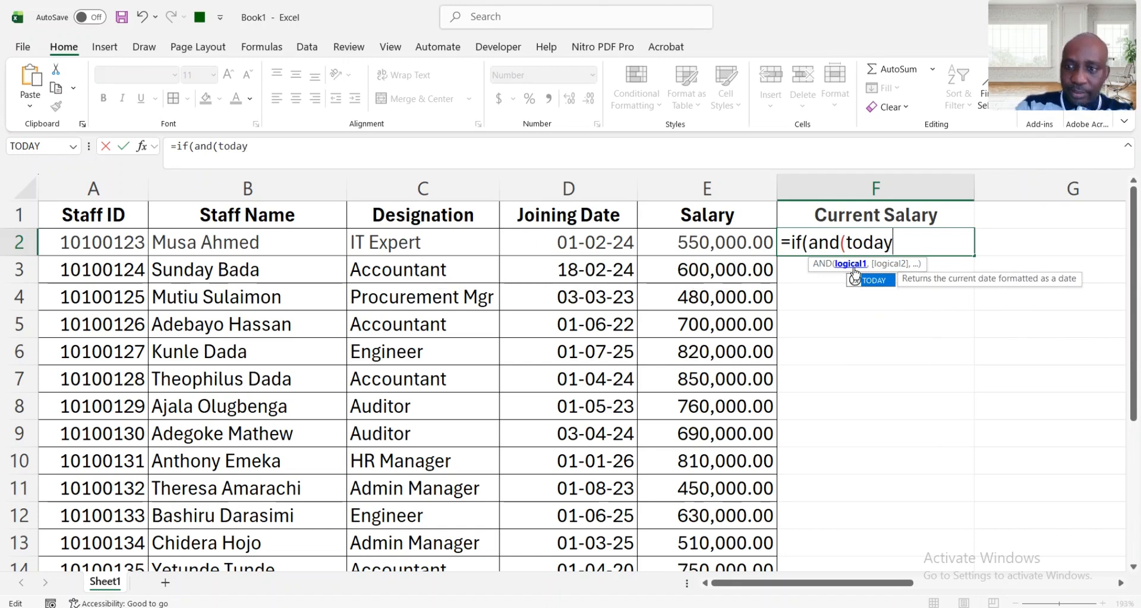
type("()")
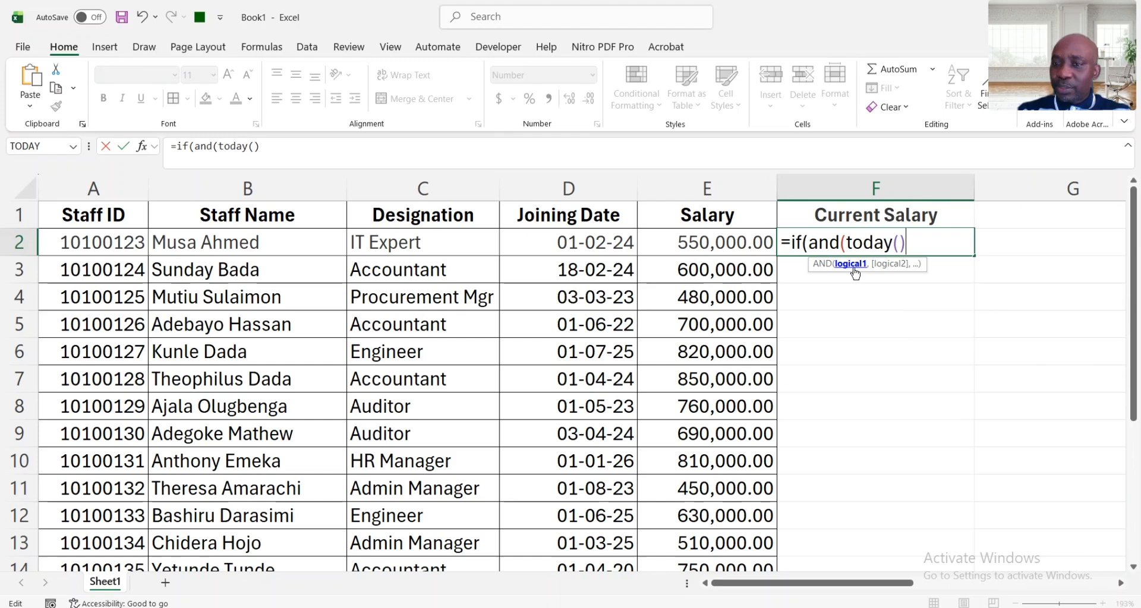
type("-")
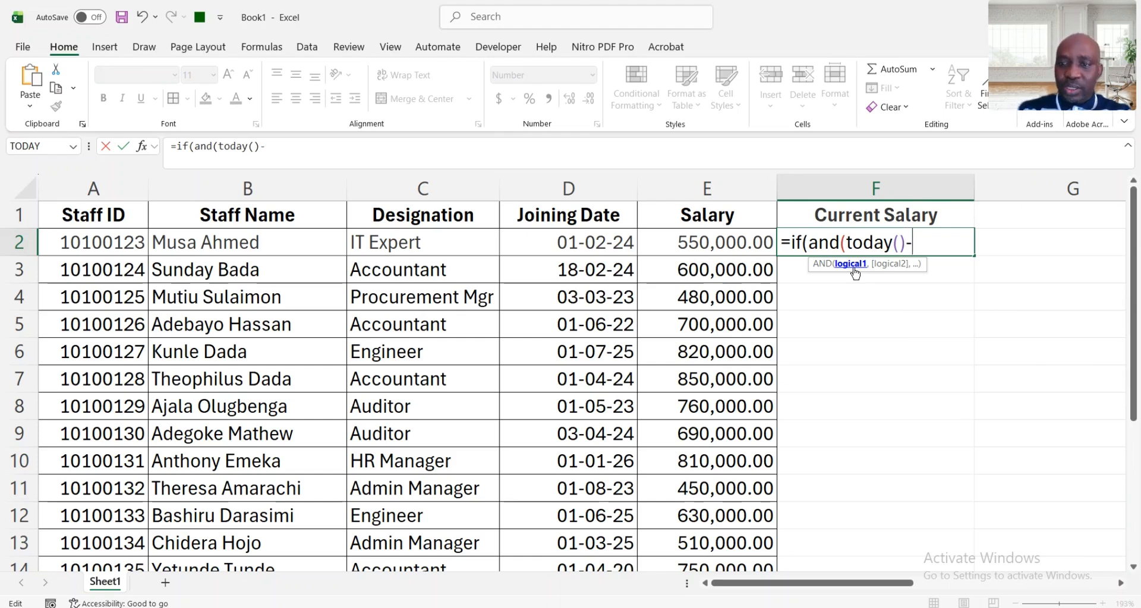
left_click(561, 243)
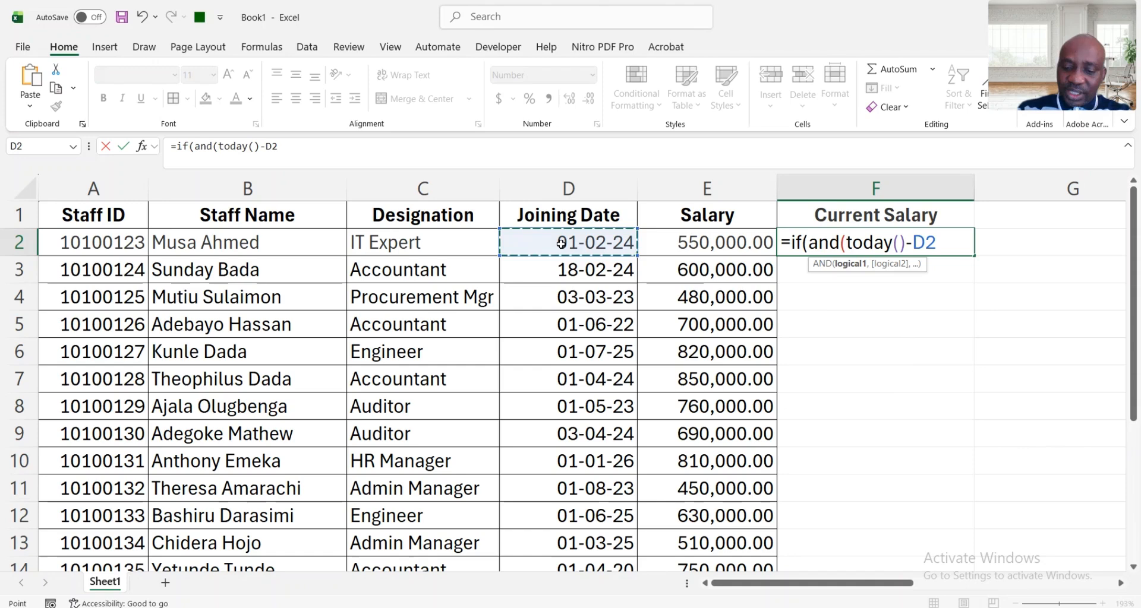
type("=")
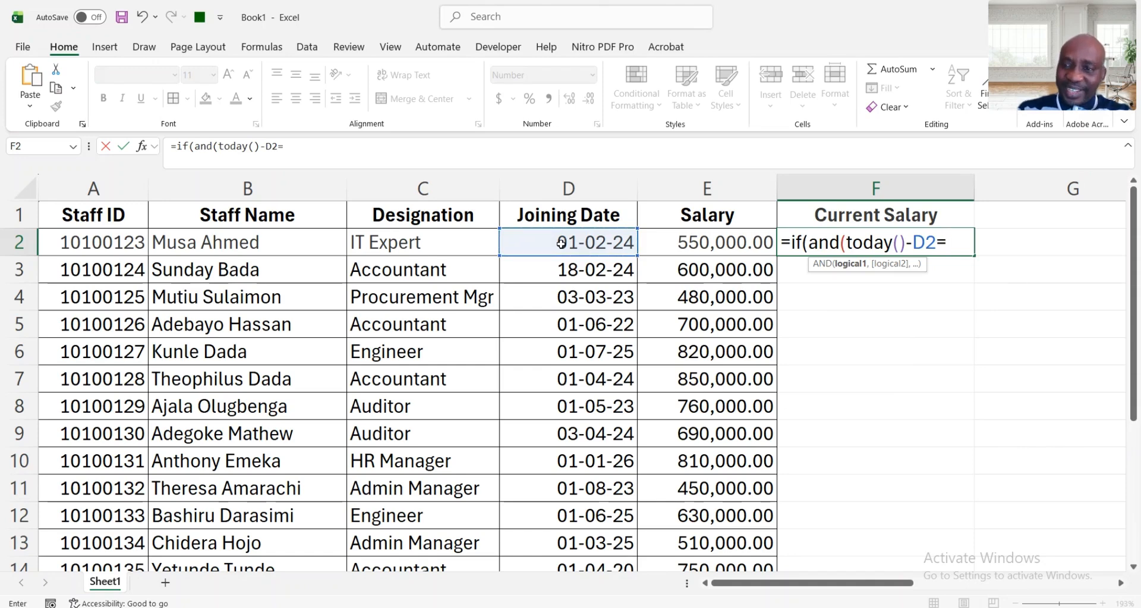
type(">365")
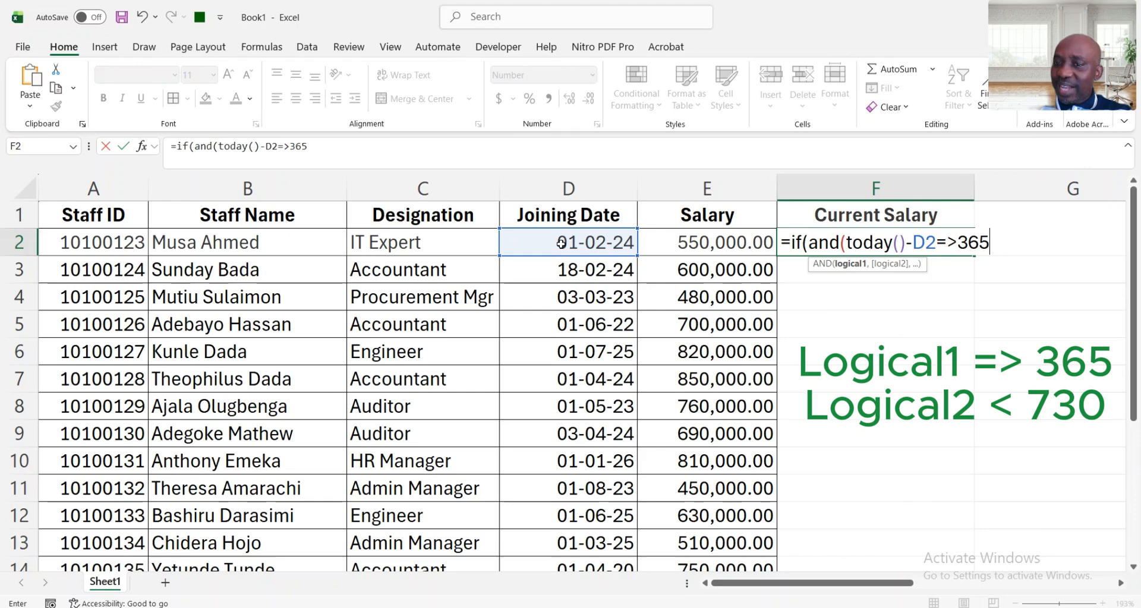
type(",")
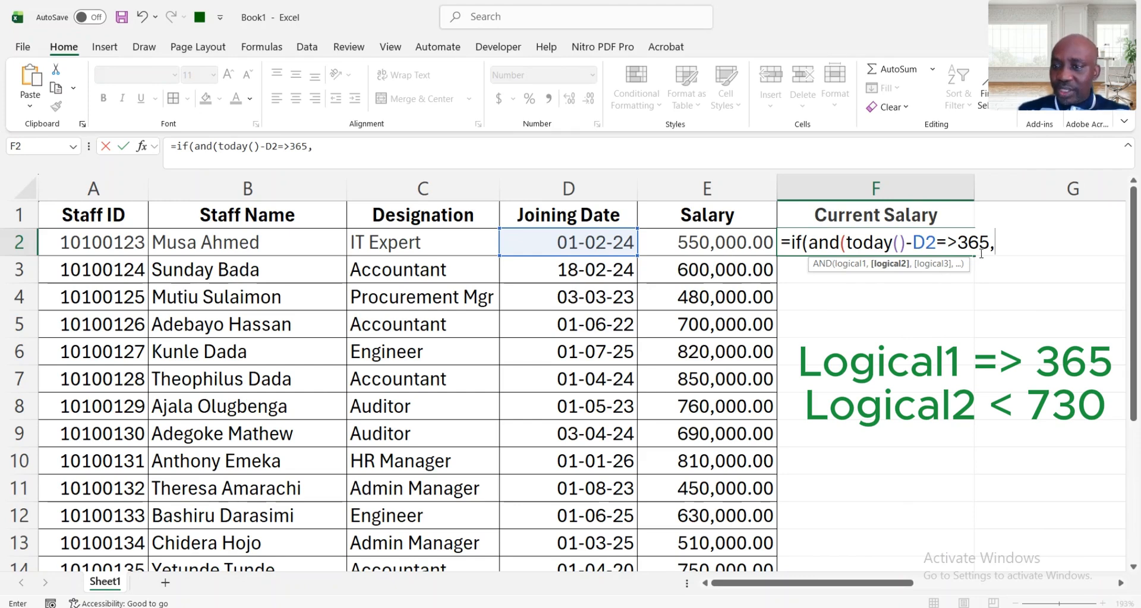
- Copy the today()-D2=>365 condition within the F2 formula and paste it as the second AND condition
left_click_drag(988, 242, 848, 241)
key("ctrl+c")
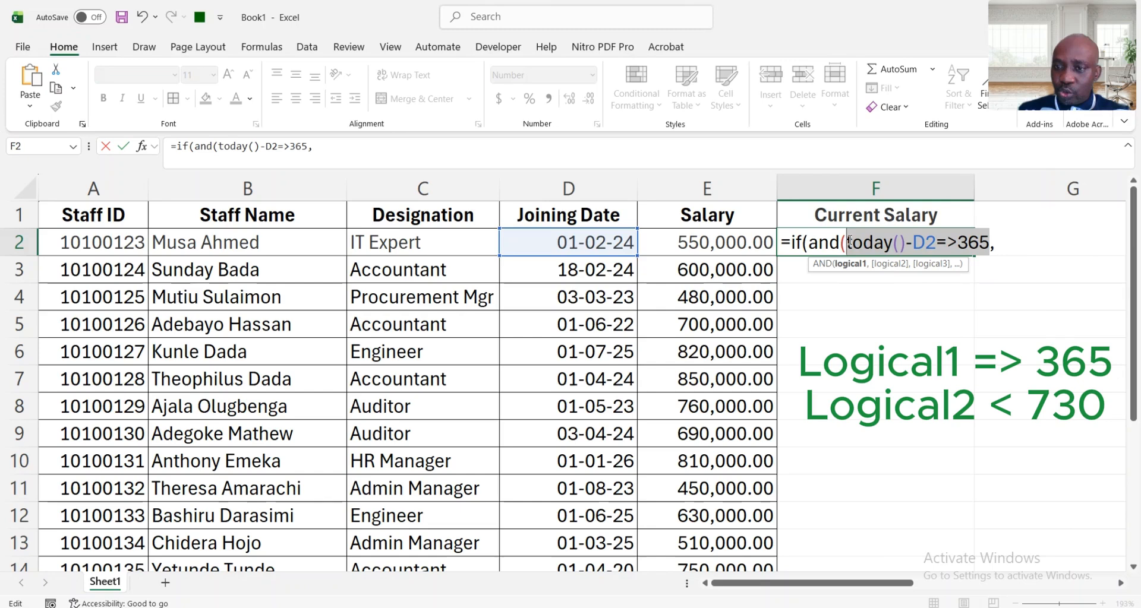
left_click(1004, 247)
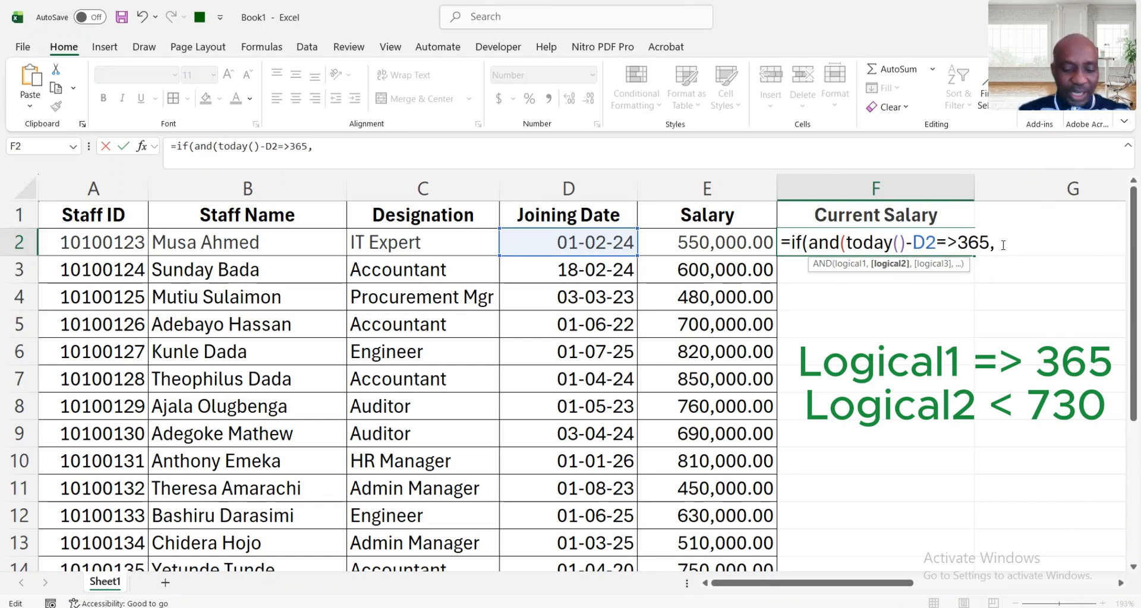
key("ctrl+v")
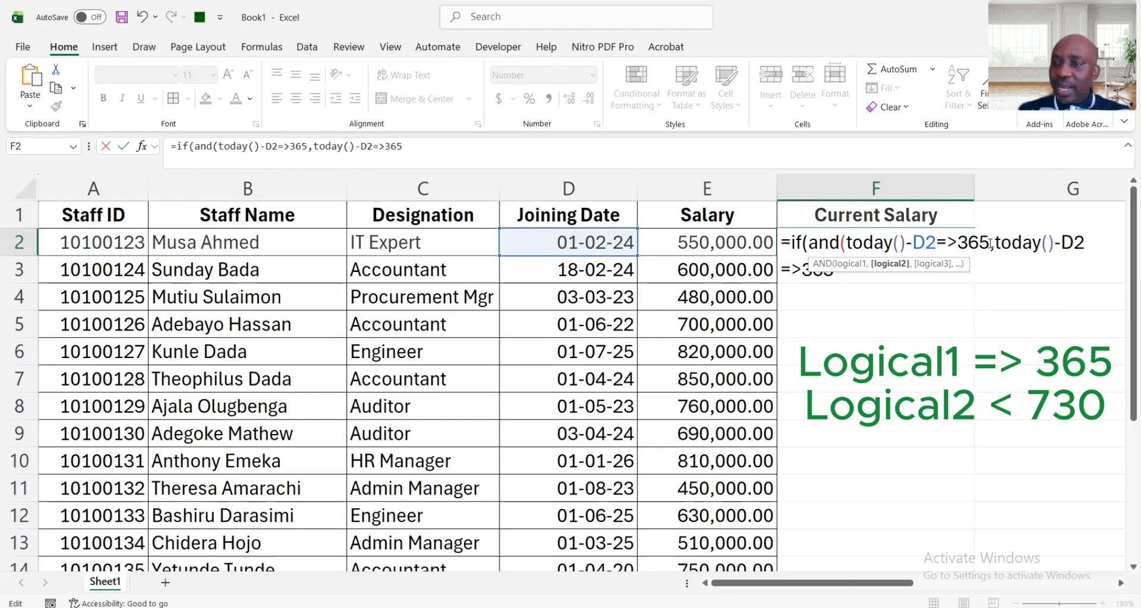
left_click(990, 243)
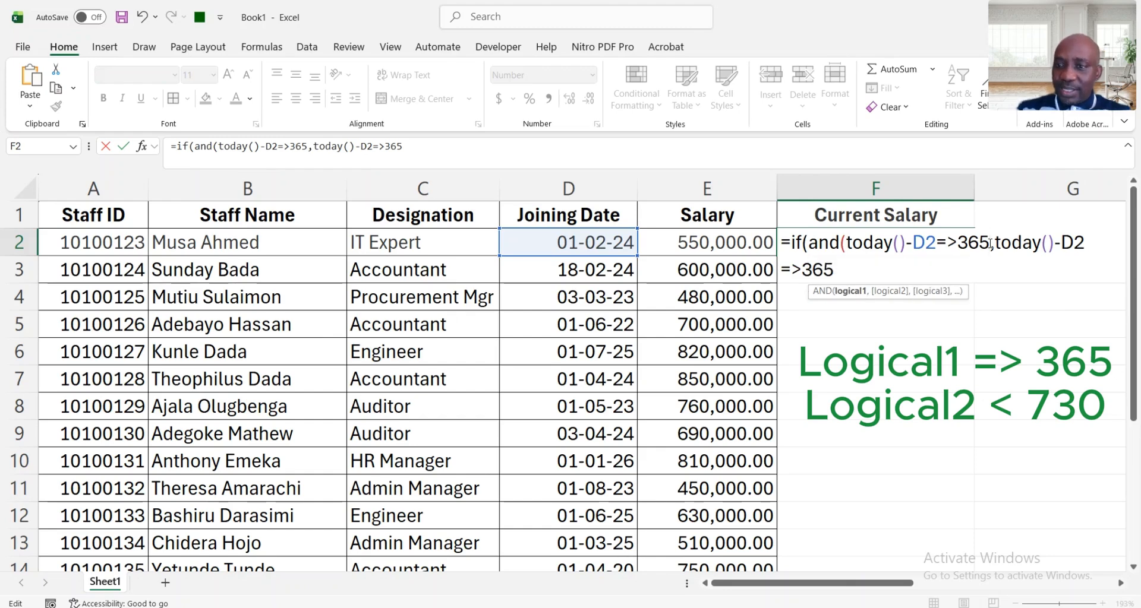
- Change the second condition to today()-D2<730 and close the AND function
left_click(833, 269)
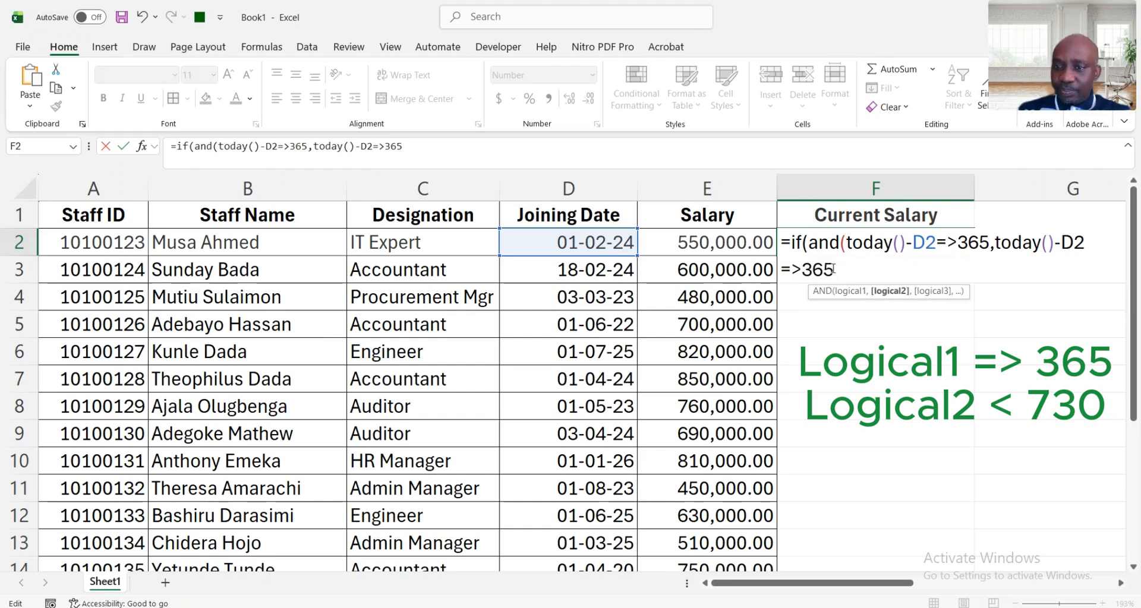
key("BackSpace")
key("BackSpace")
key("BackSpace")
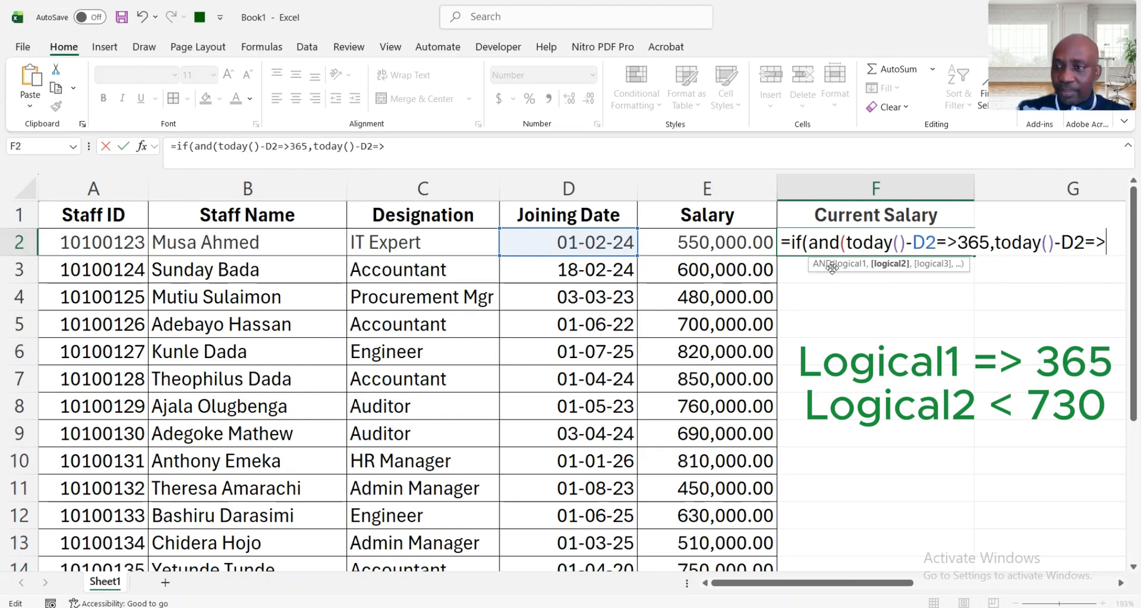
key("BackSpace")
key("BackSpace")
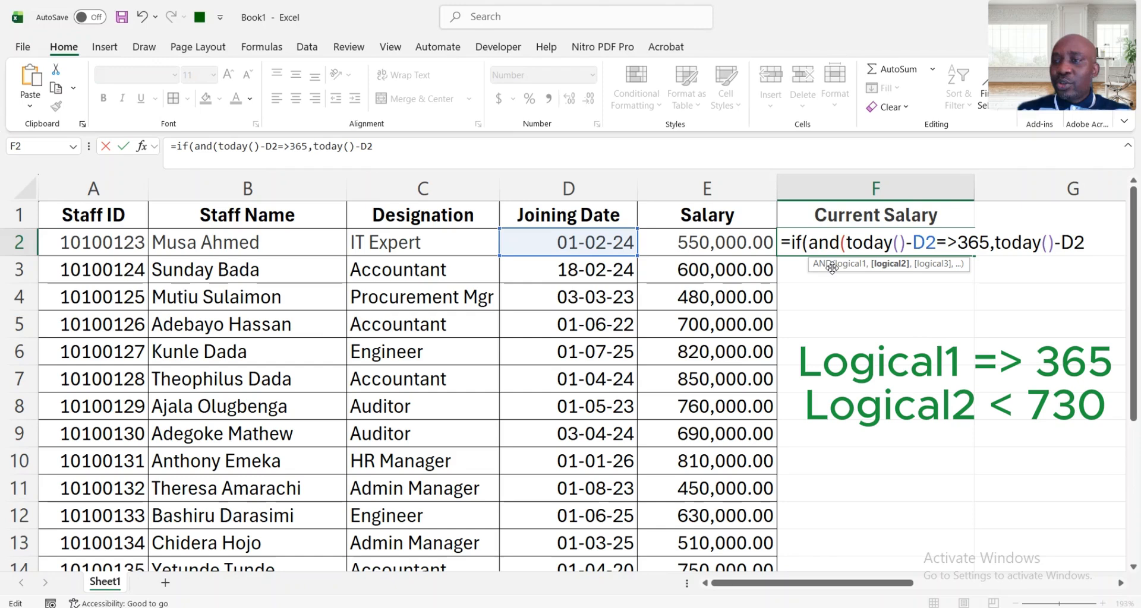
type("<")
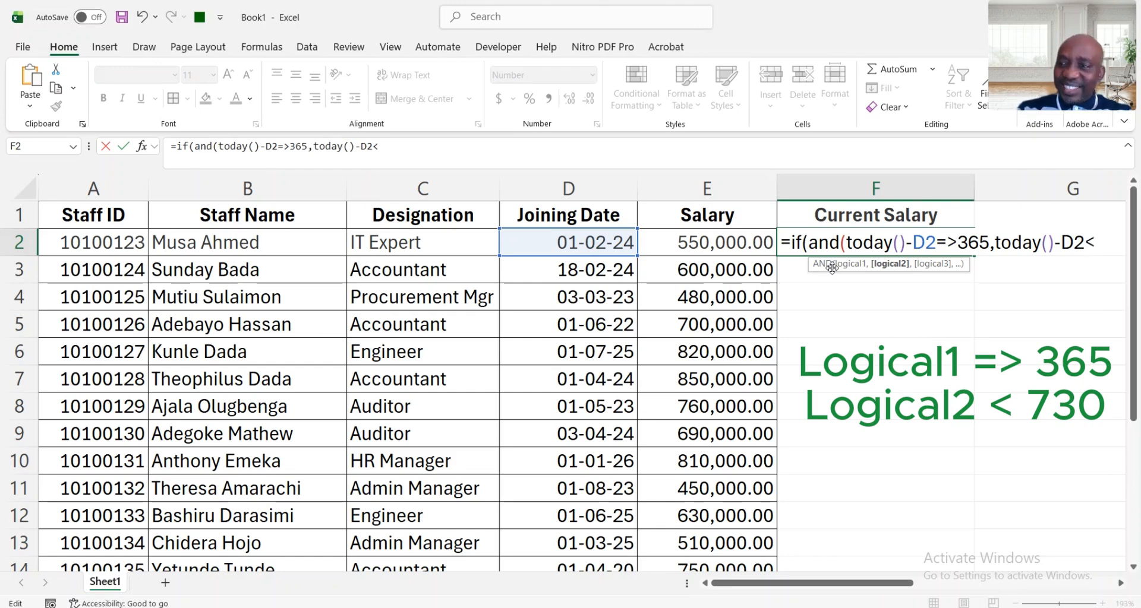
type("730")
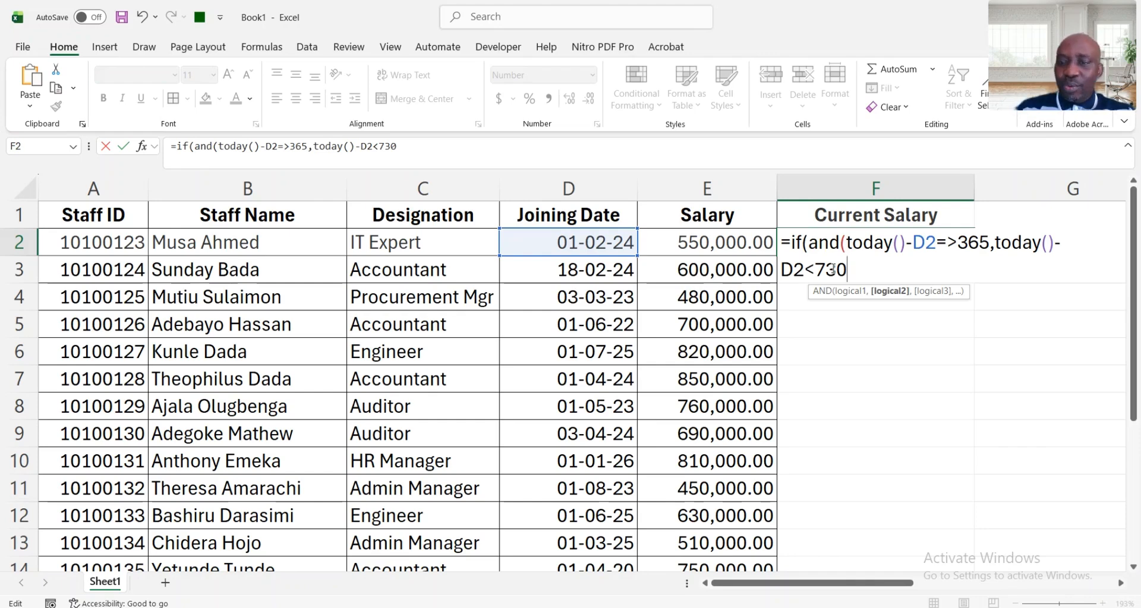
type(")")
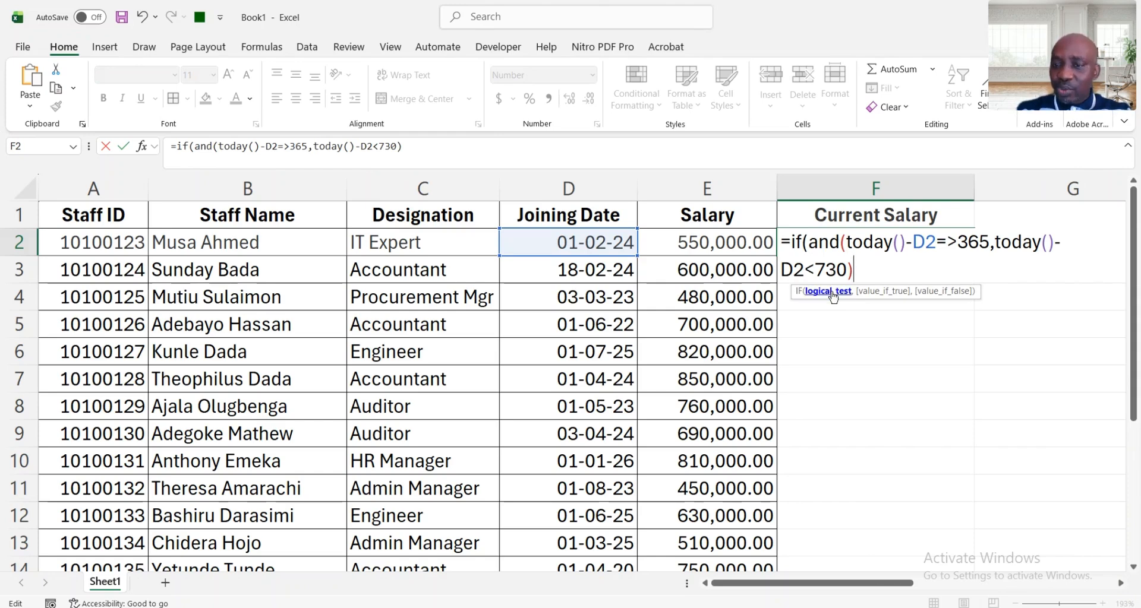
- Enter E2+50000 as the value if true, adding the first-year increment to the salary
type(",")
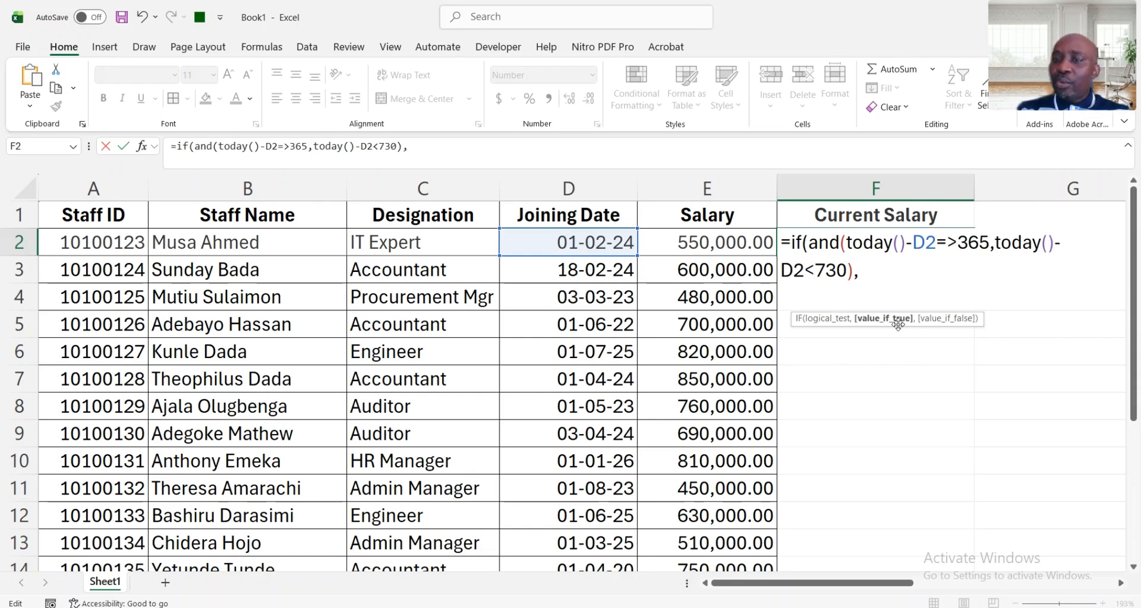
left_click(695, 242)
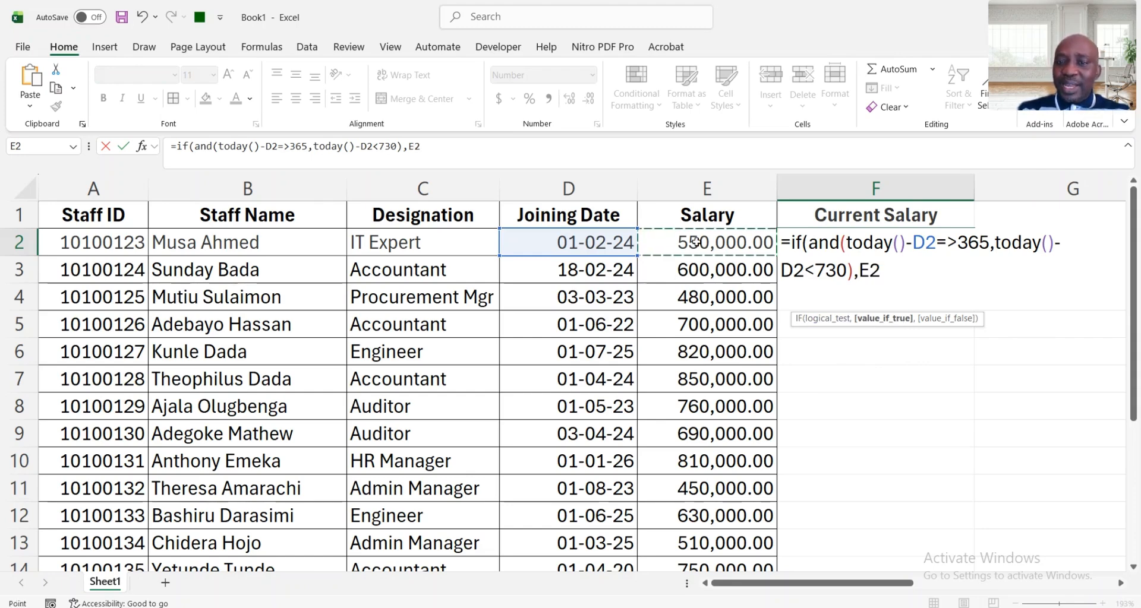
type("*")
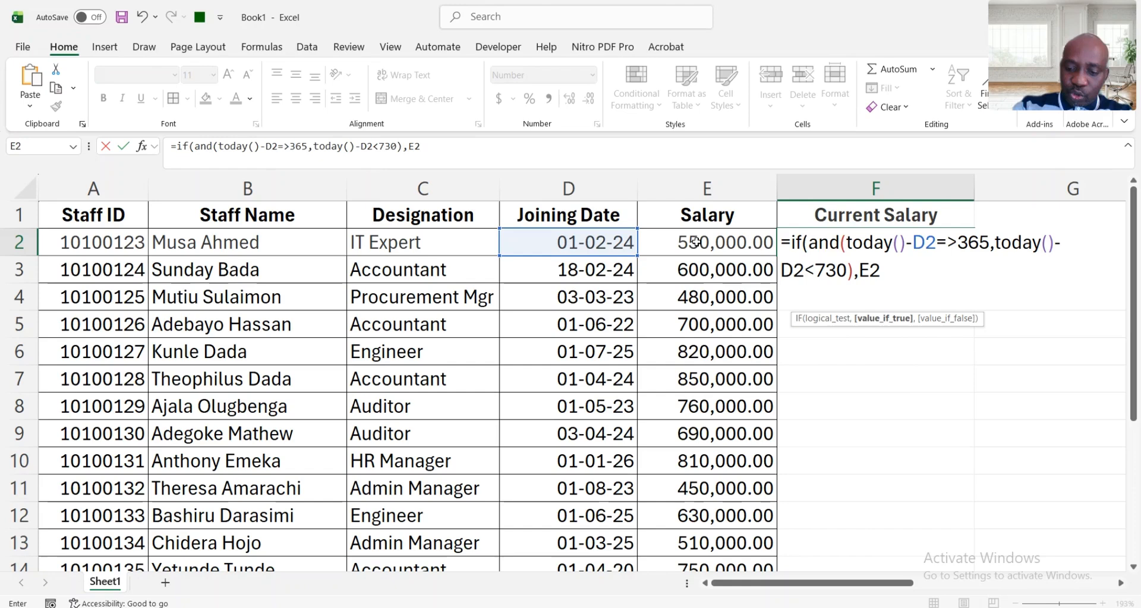
type("+50")
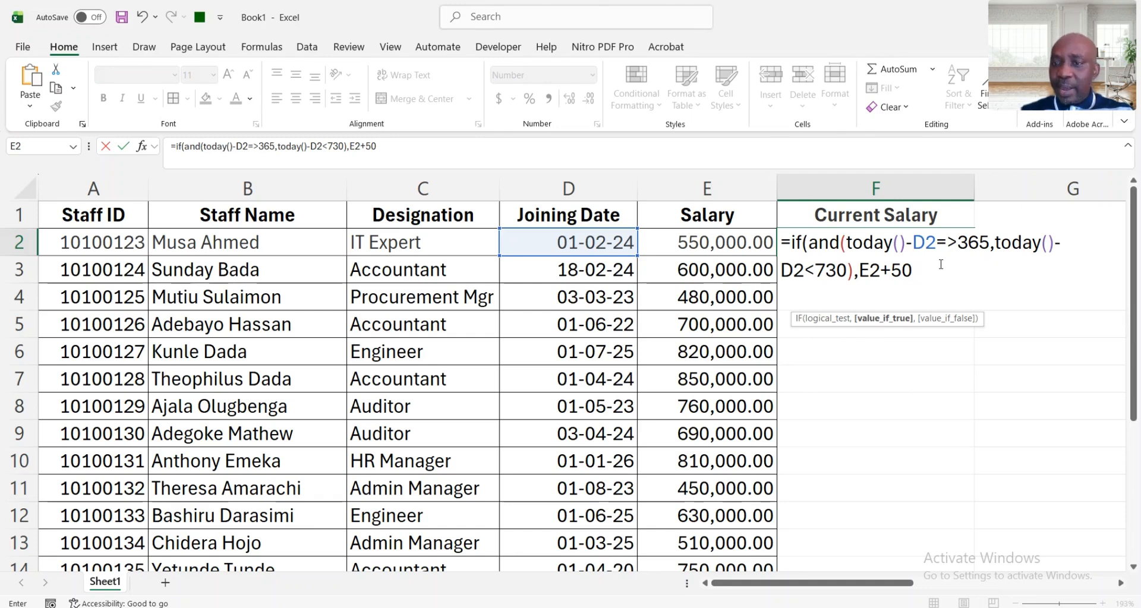
type("000")
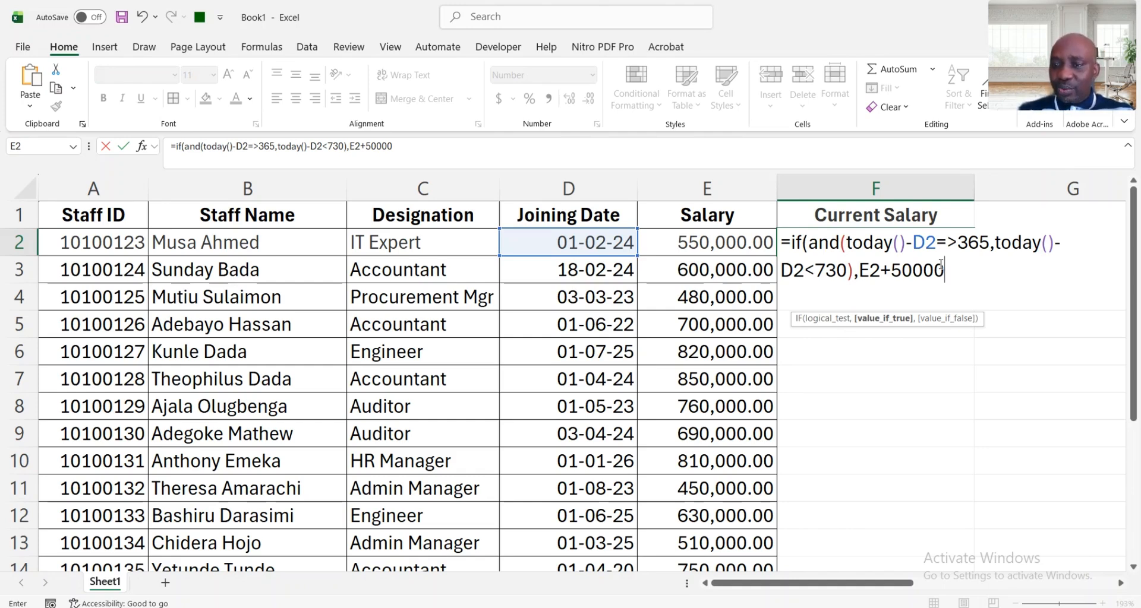
- Nest a second IF with AND as the value if false, with today()-D2=>730 as its first condition followed by a comma
type(",")
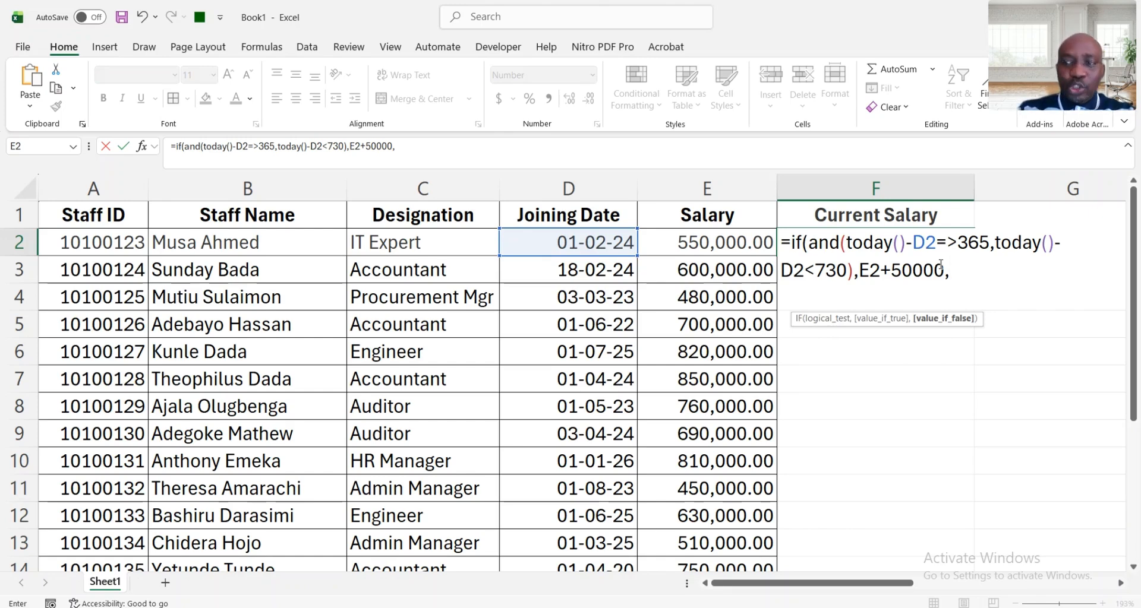
type("if(")
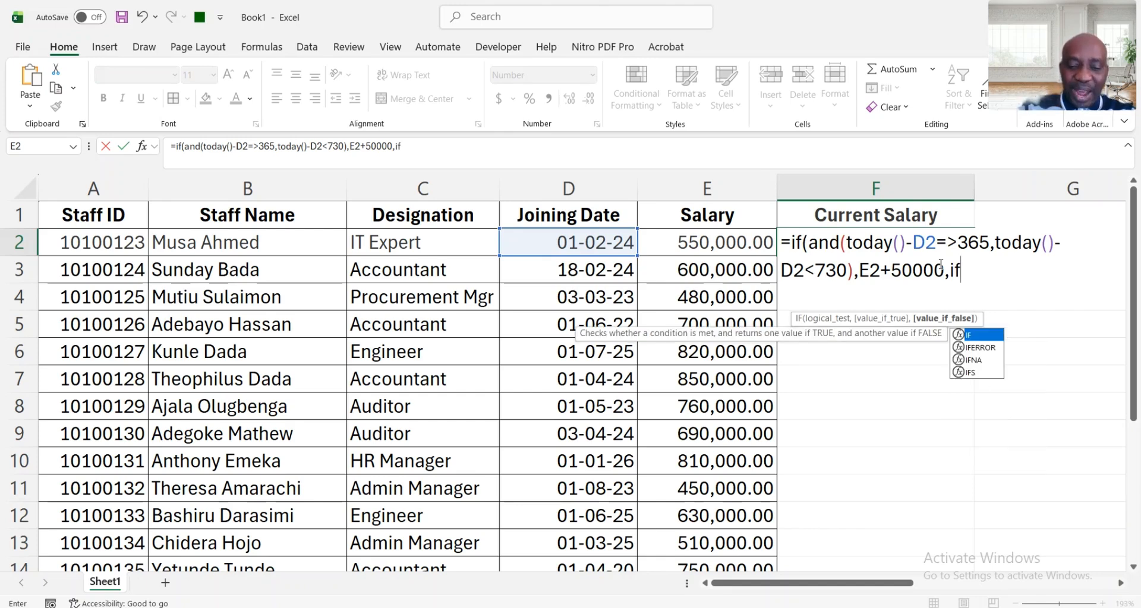
type("and(")
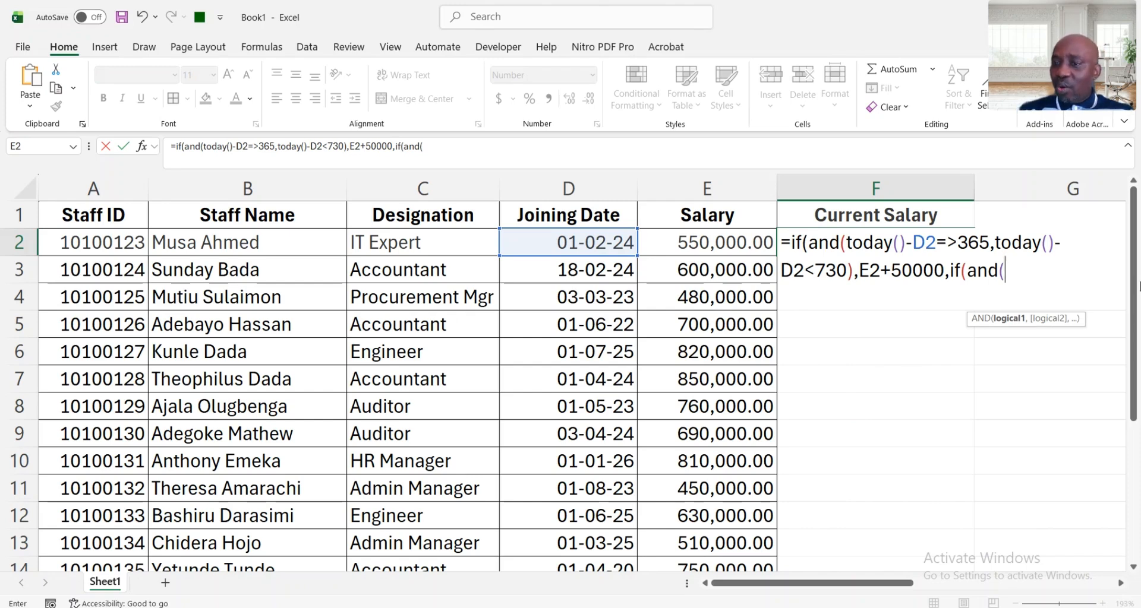
type("today()-D2=>365")
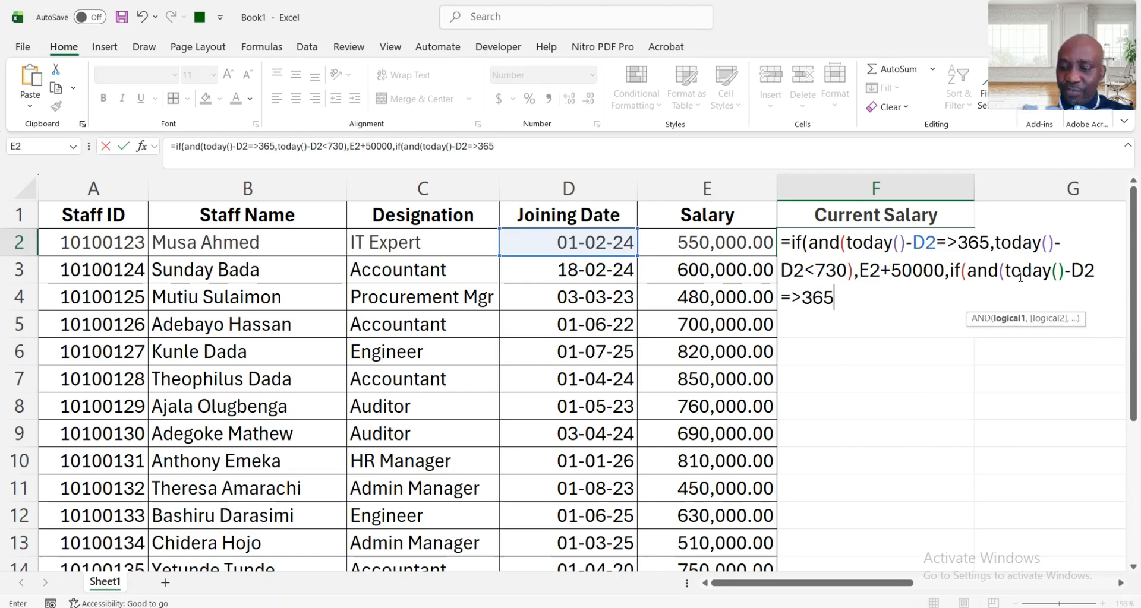
key("BackSpace")
key("BackSpace")
key("BackSpace")
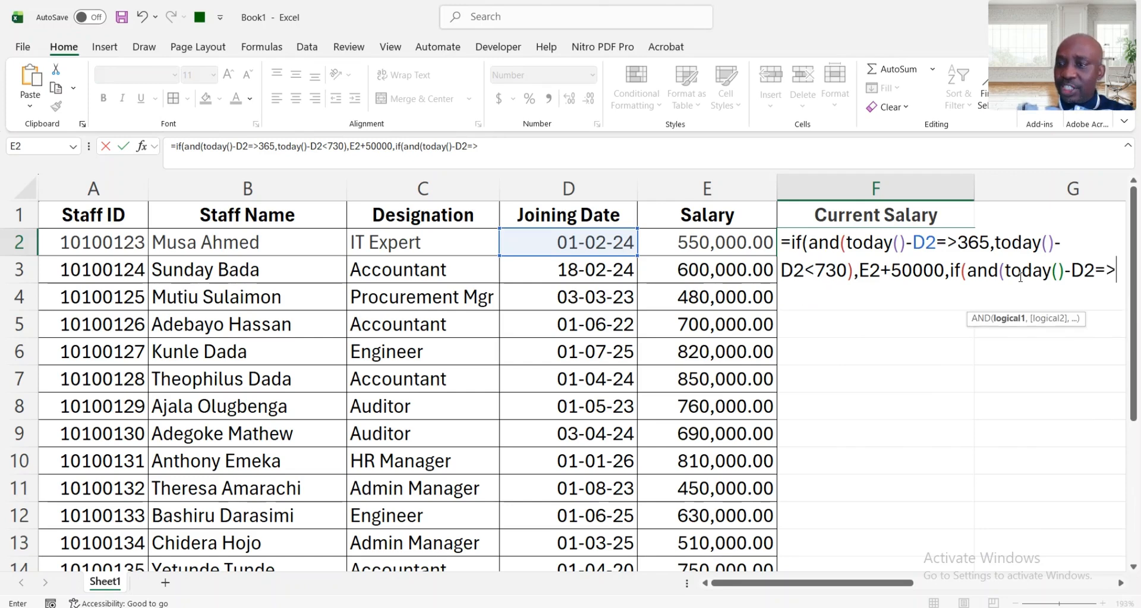
type("730")
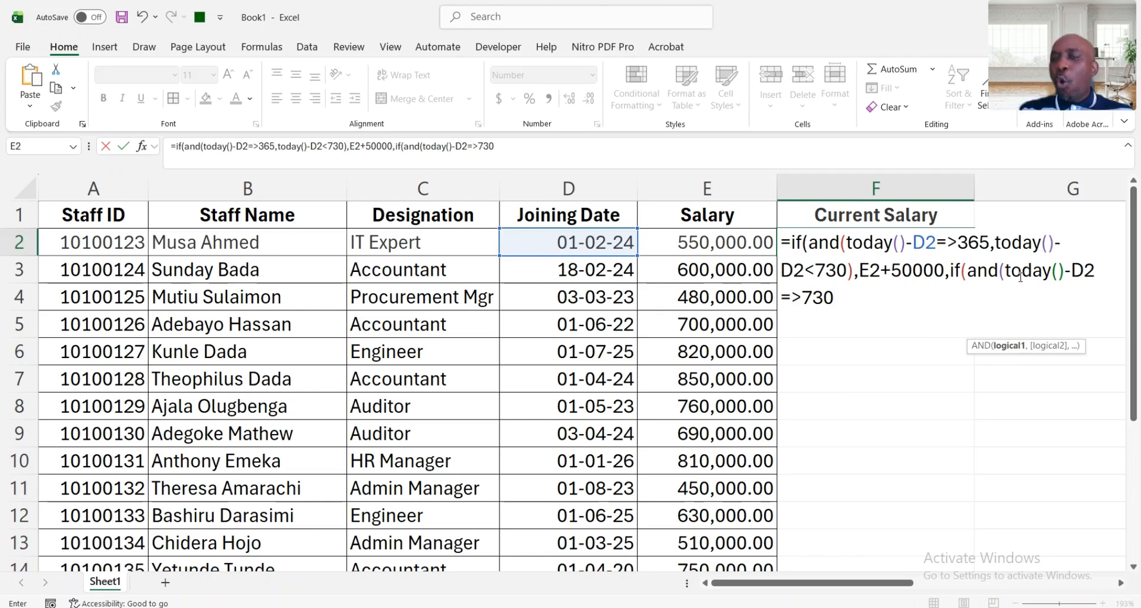
type(",")
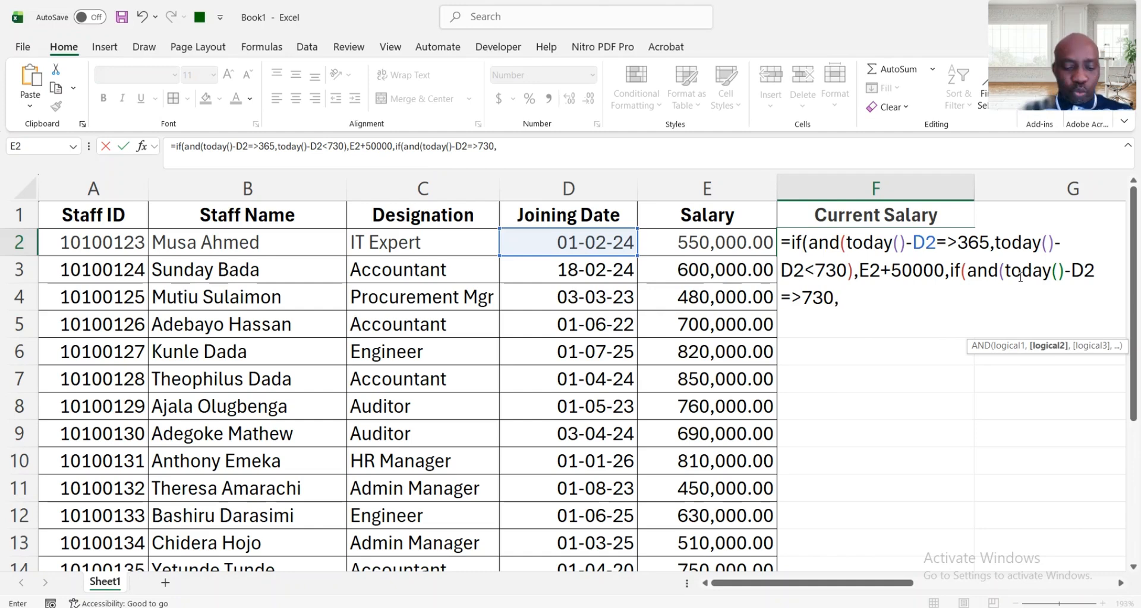
- Add today()-D2<1095 as the second condition of the nested AND in the F2 formula and close that AND
type("today()-D2=>365")
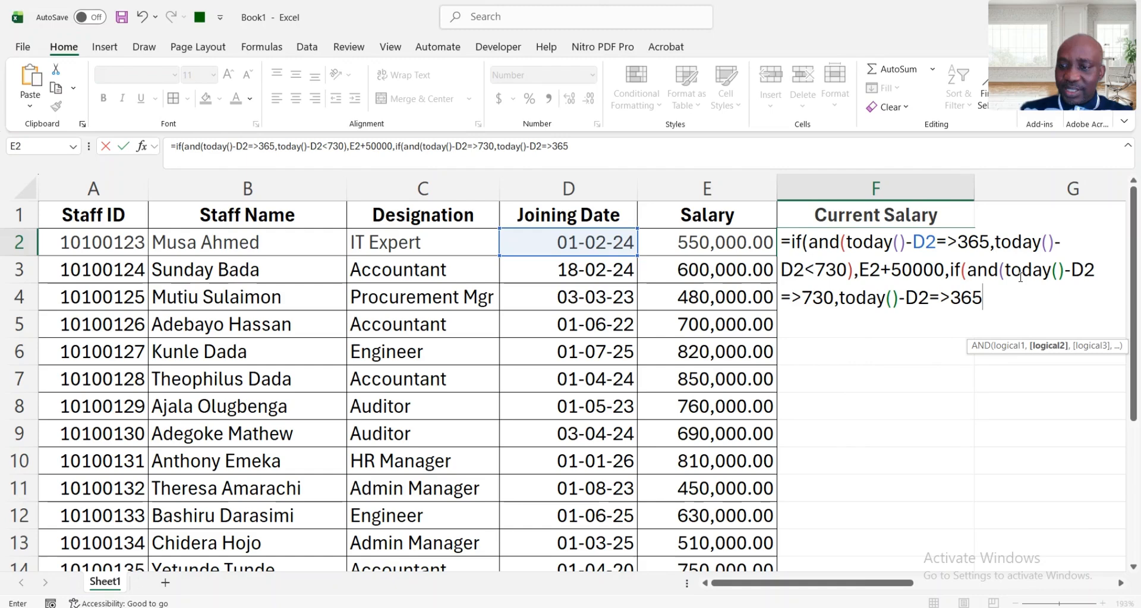
key("BackSpace")
key("BackSpace")
key("BackSpace")
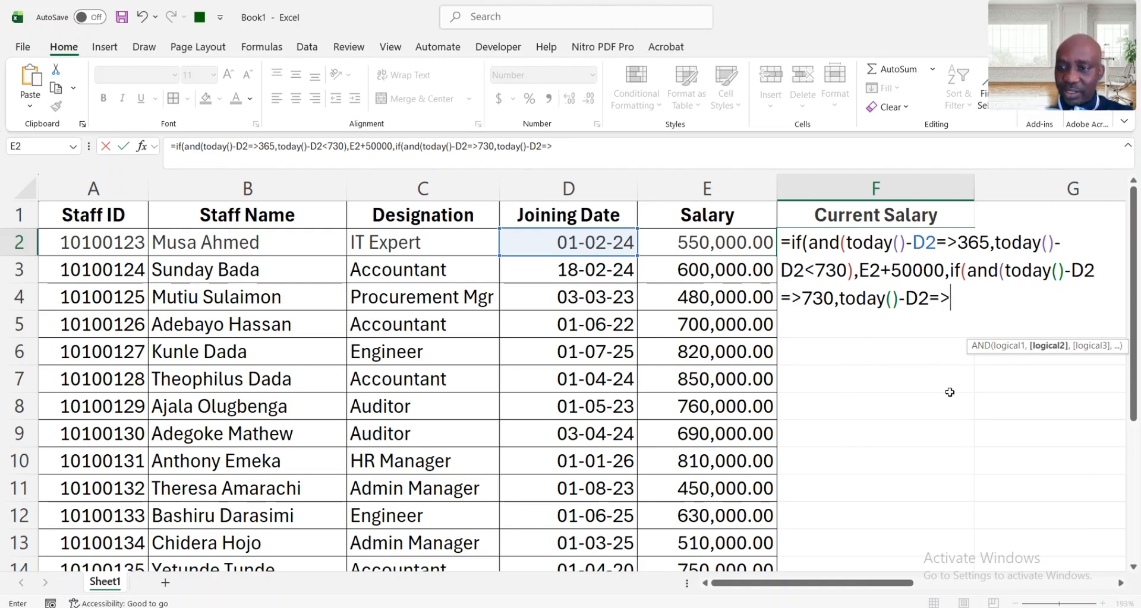
scroll(877, 398, "right", 3)
scroll(877, 406, "right", 4)
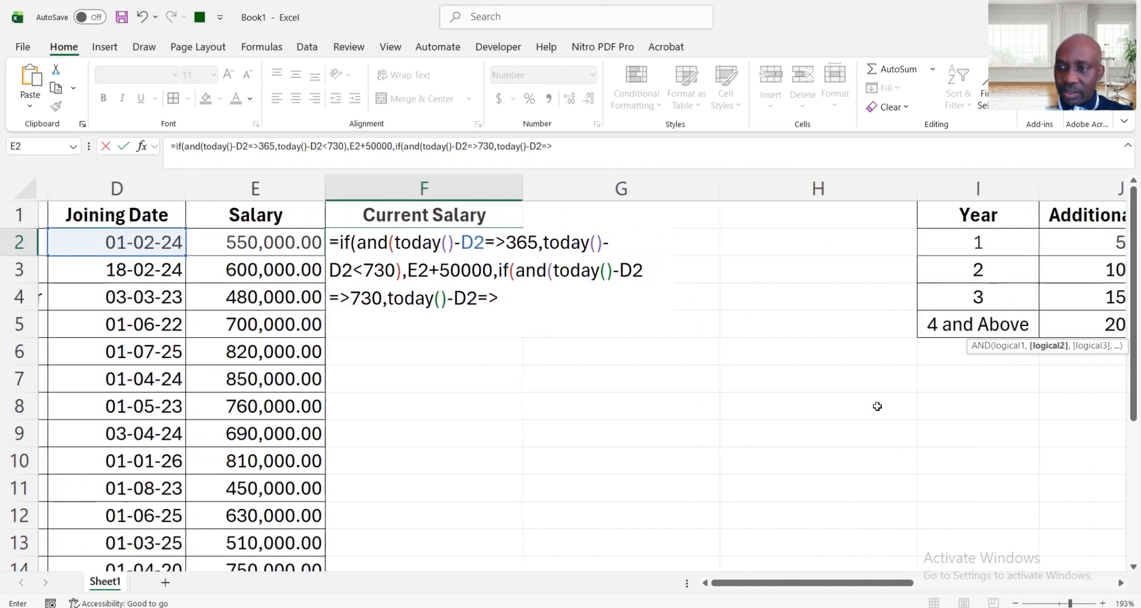
scroll(877, 407, "right", 1)
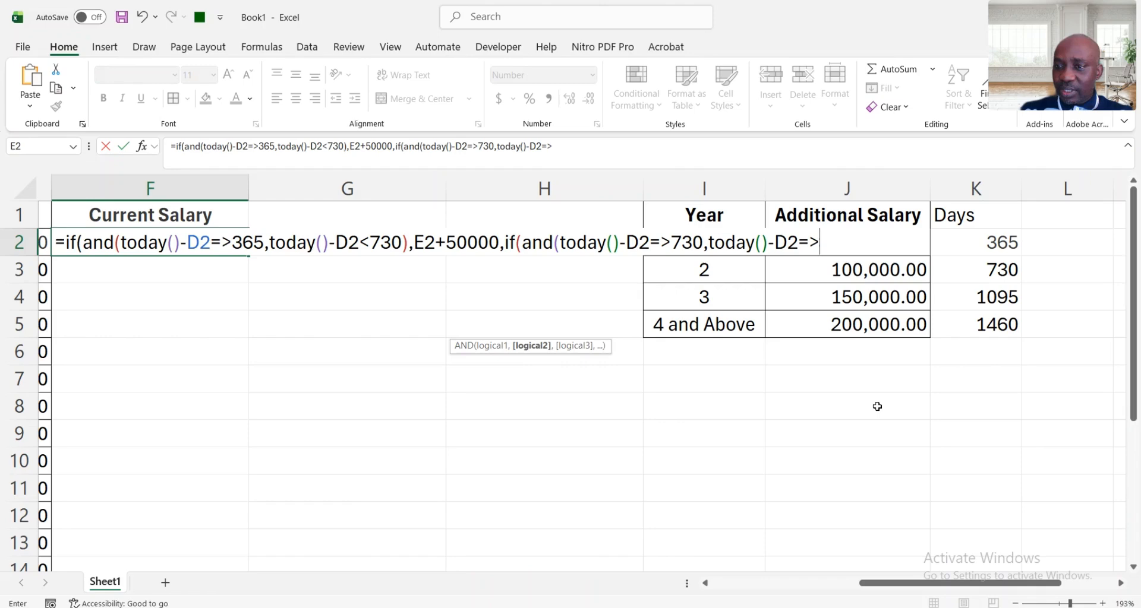
scroll(877, 407, "left", 1)
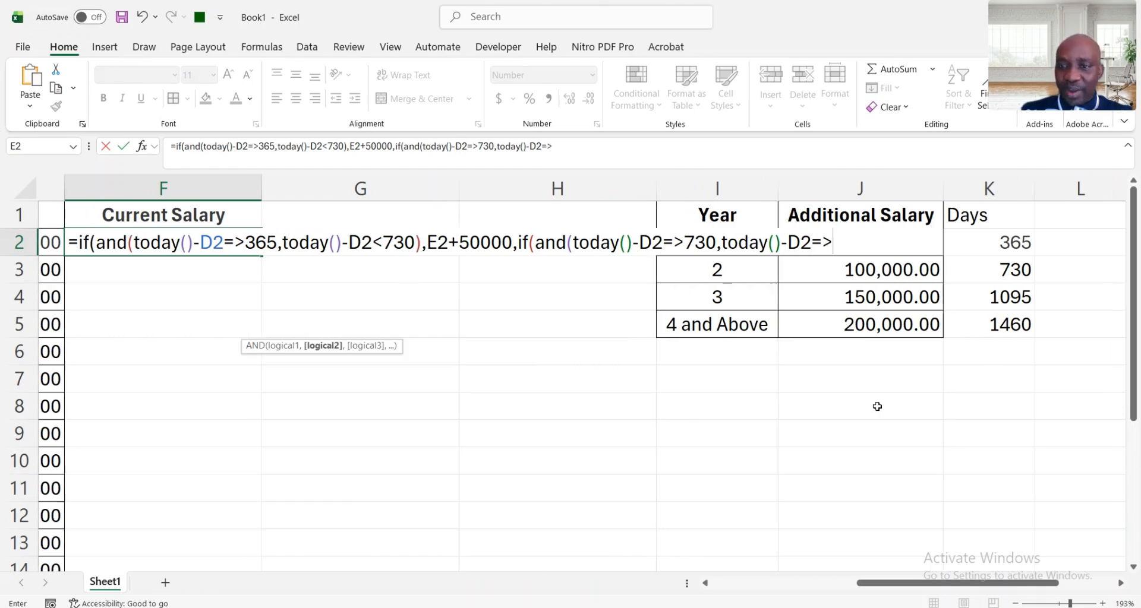
key("BackSpace")
key("BackSpace")
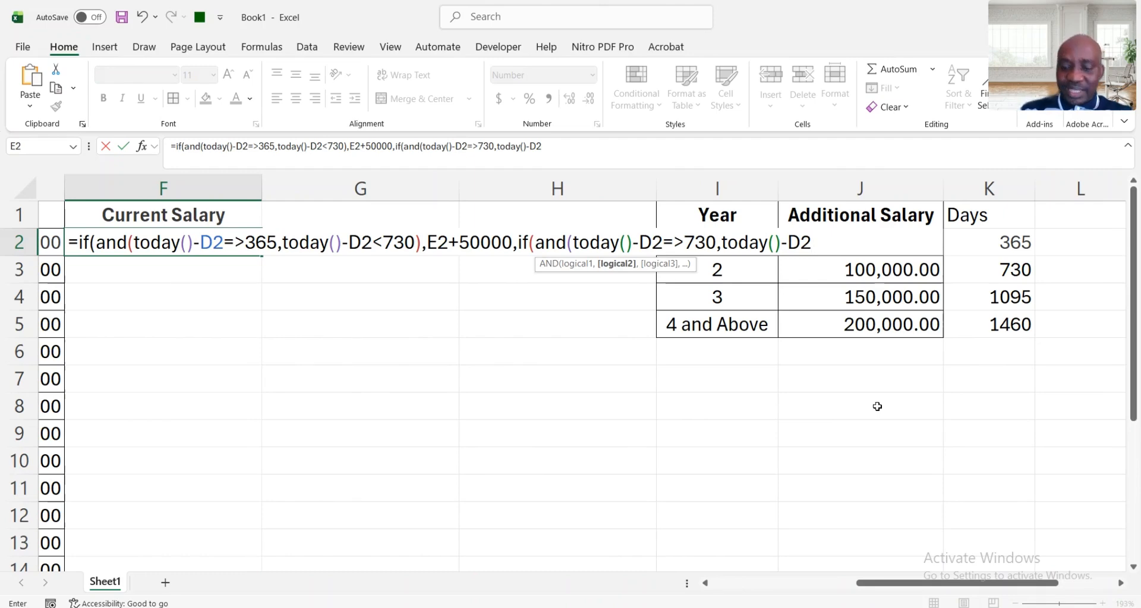
type("<")
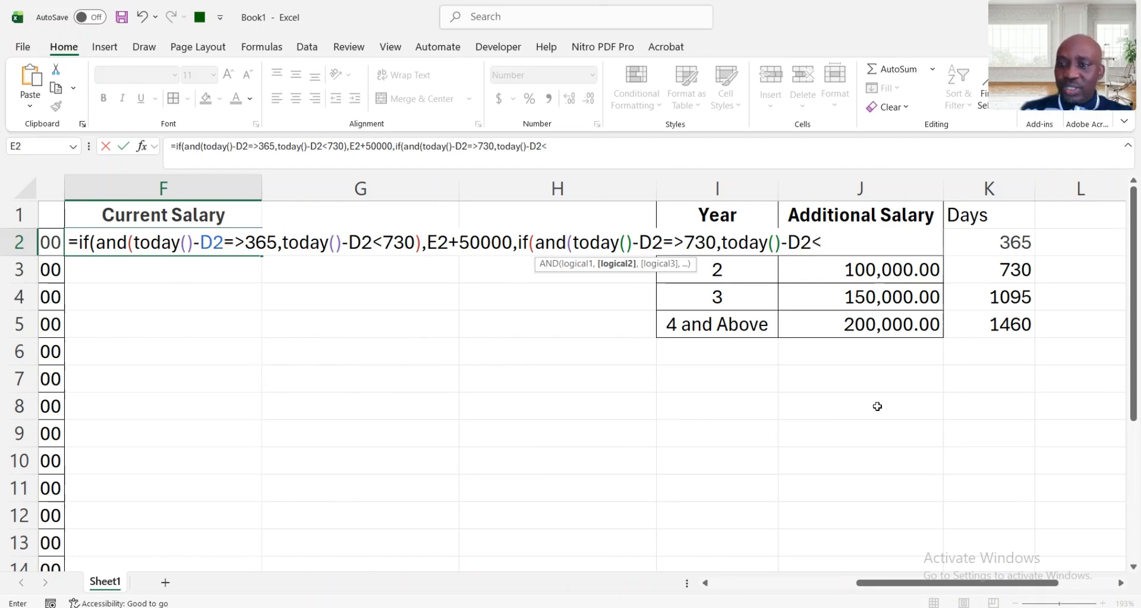
type("10 95")
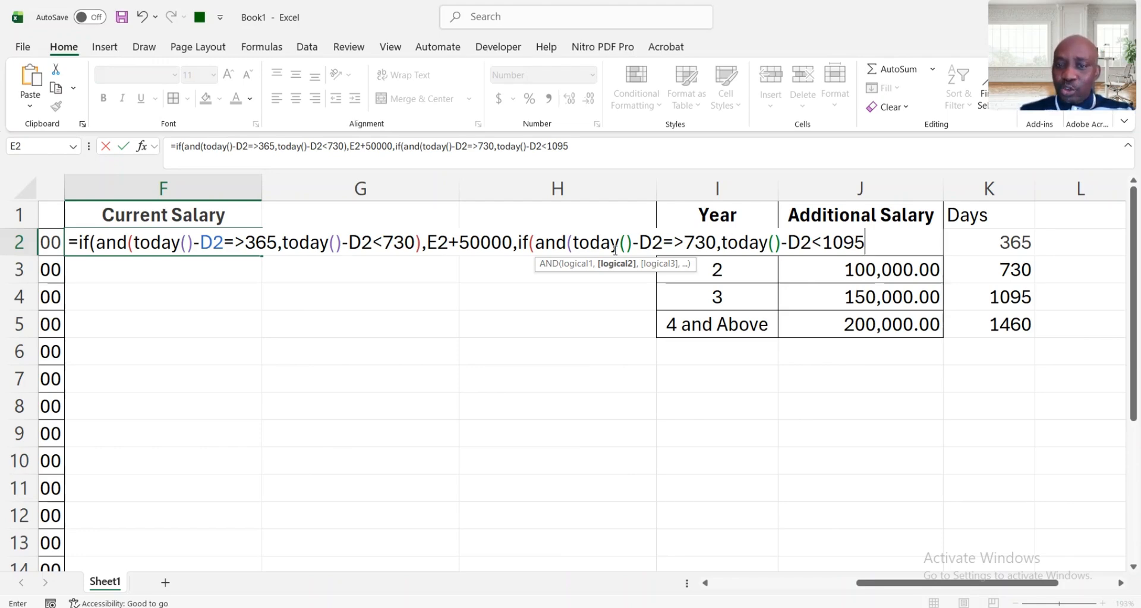
type(")")
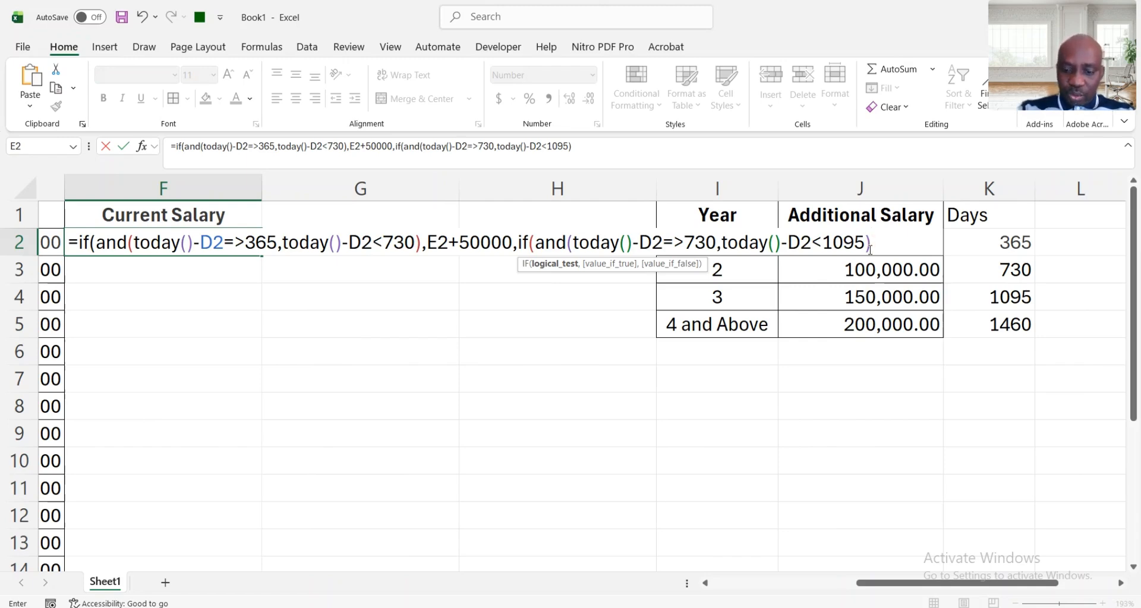
type(")")
key("BackSpace")
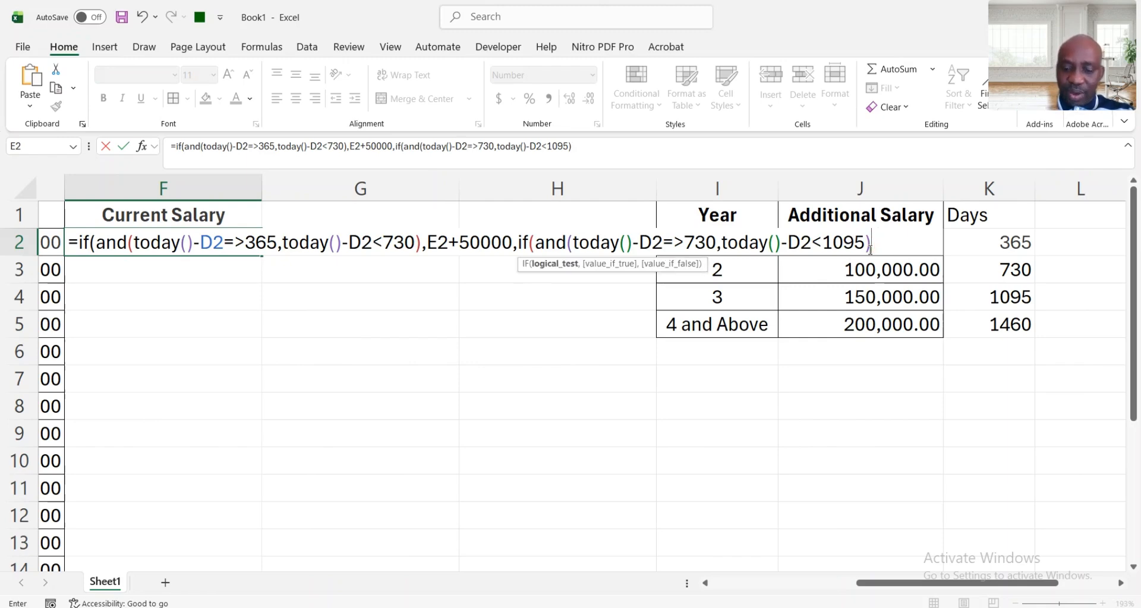
- Enter E2+100000 as the second IF's value if true, adding the second-year increment to the salary
type(",")
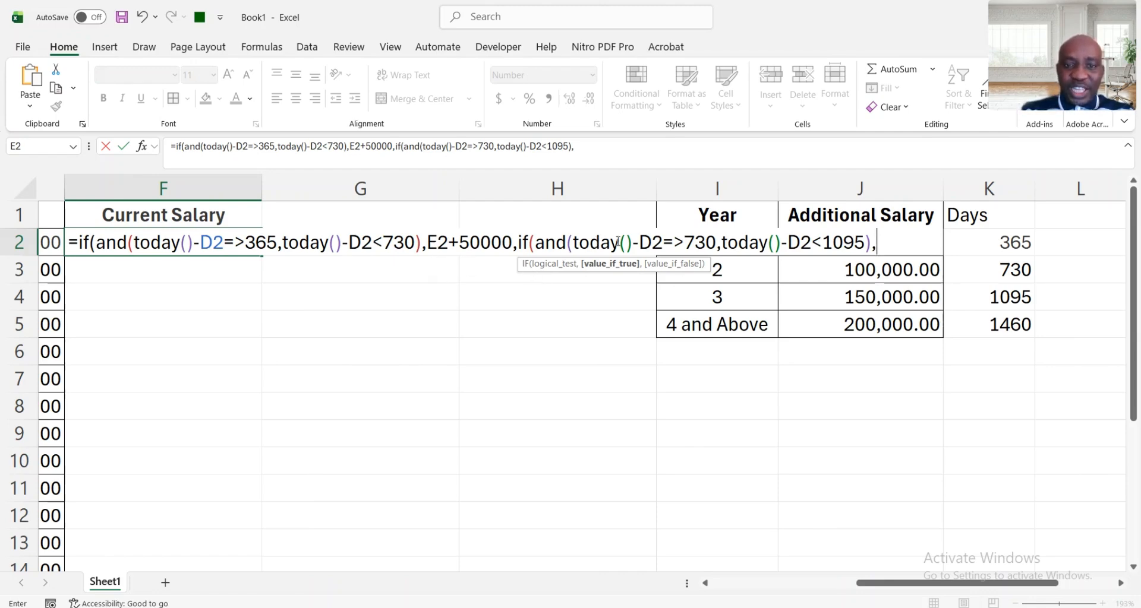
type("e2")
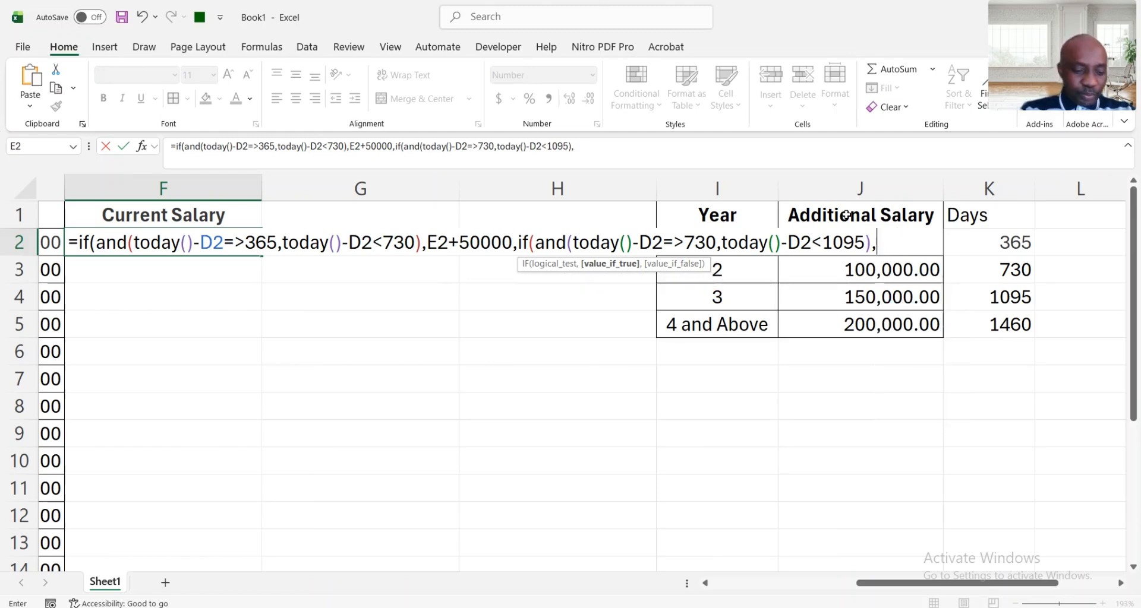
type("E2")
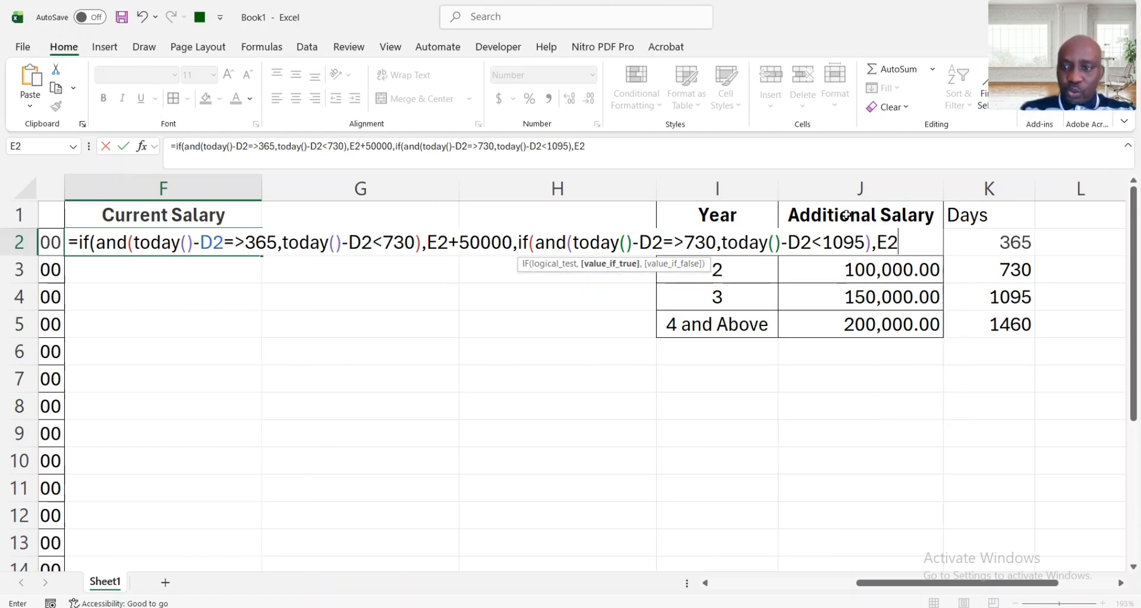
type("+")
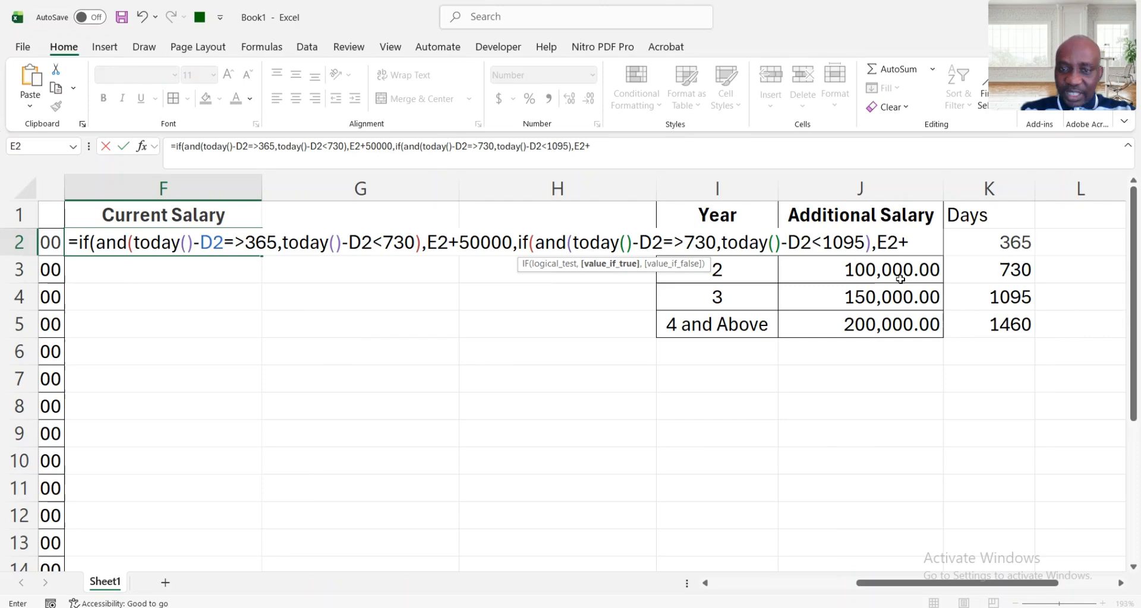
type("100000")
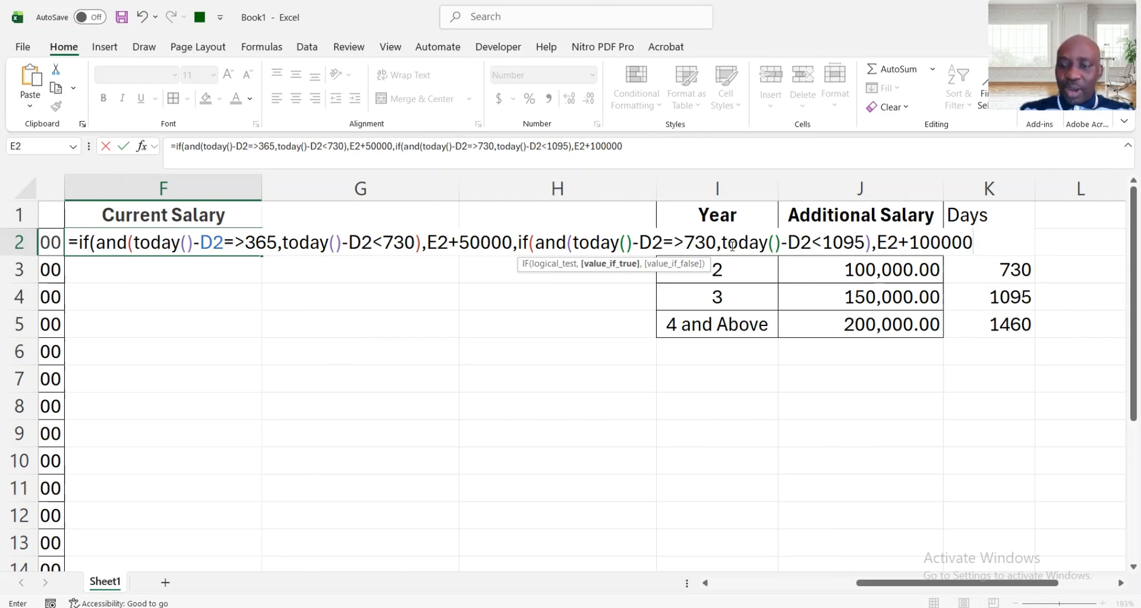
- Nest a third IF with AND as the value if false, with today()-D2=>1095 as its first condition followed by a comma
type(",")
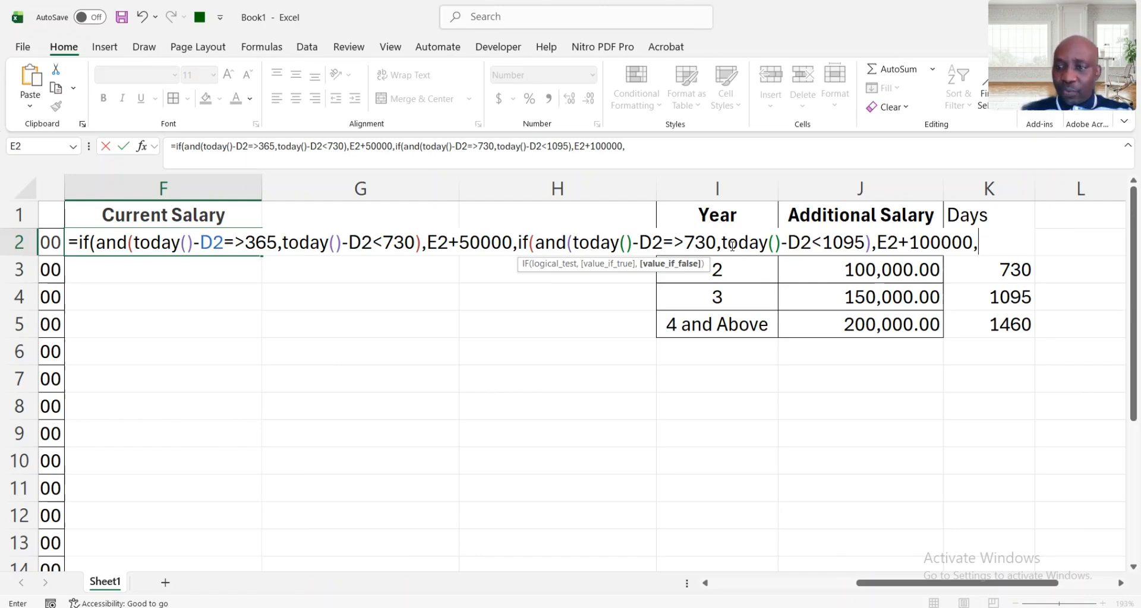
type("IF")
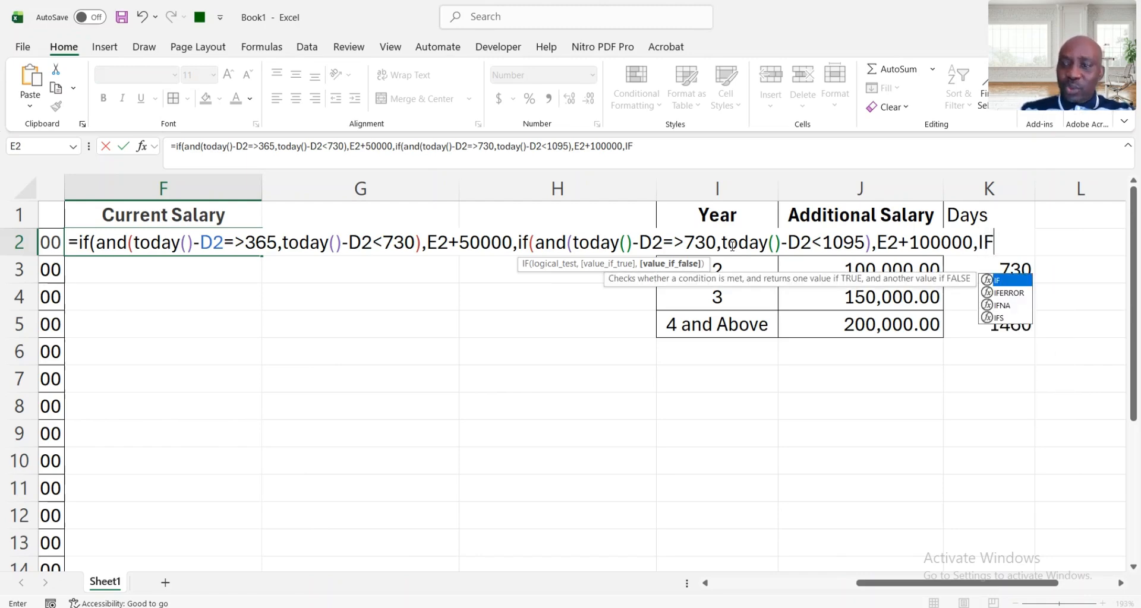
type("(AND")
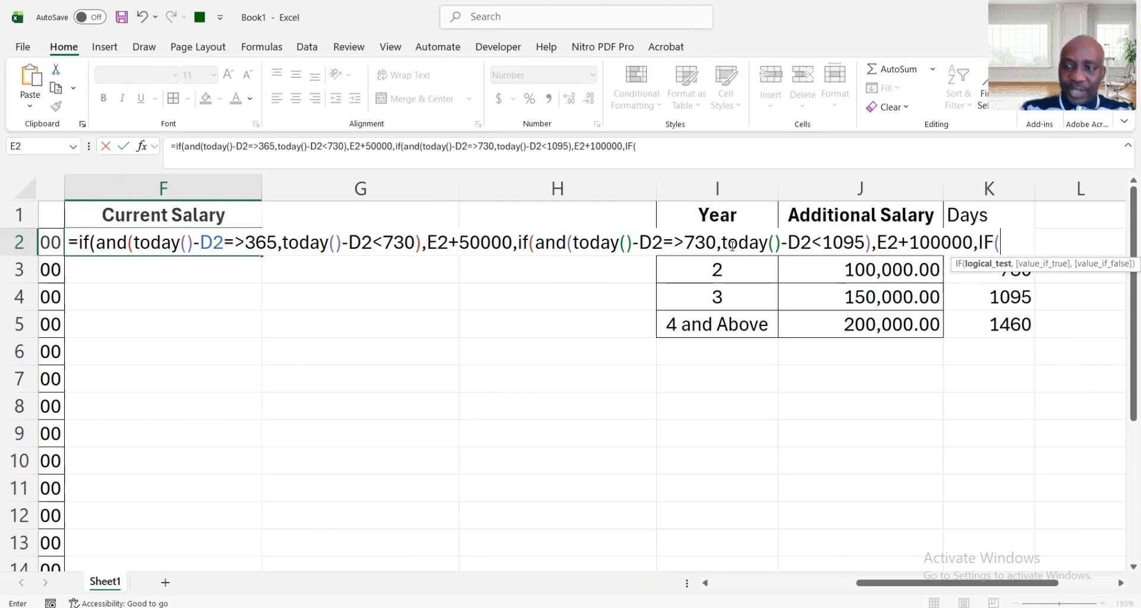
type("(")
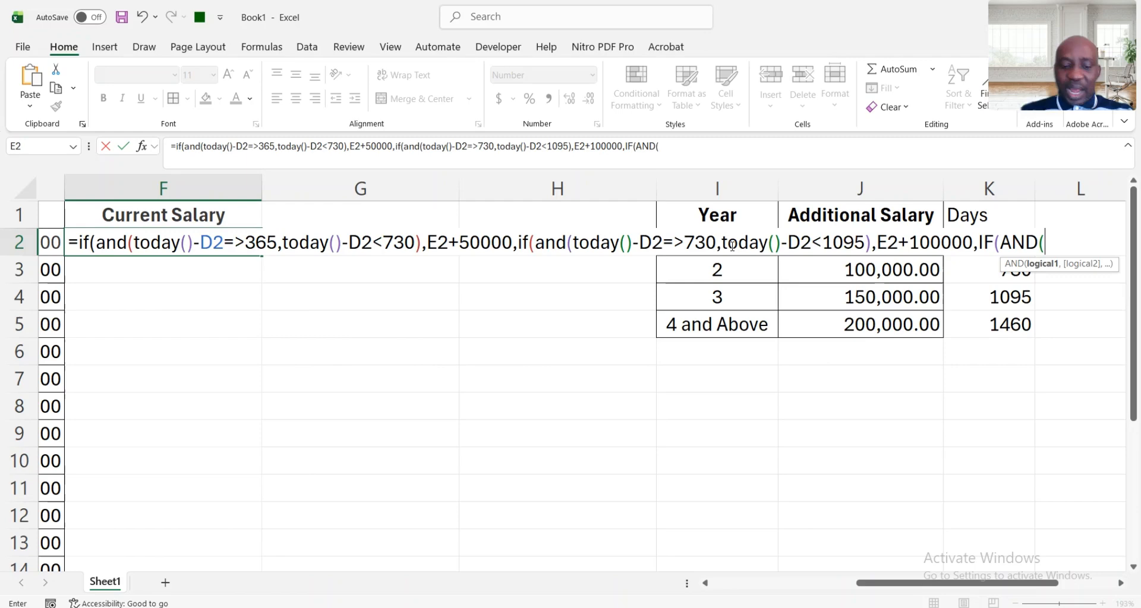
type("today()-D2=>365")
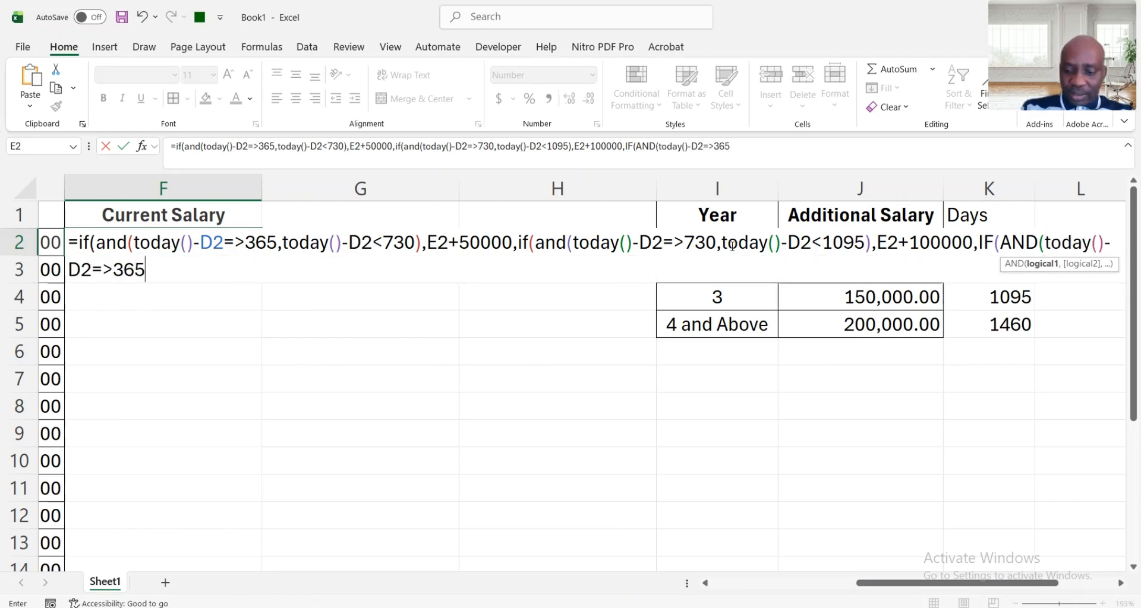
key("BackSpace")
key("BackSpace")
key("BackSpace")
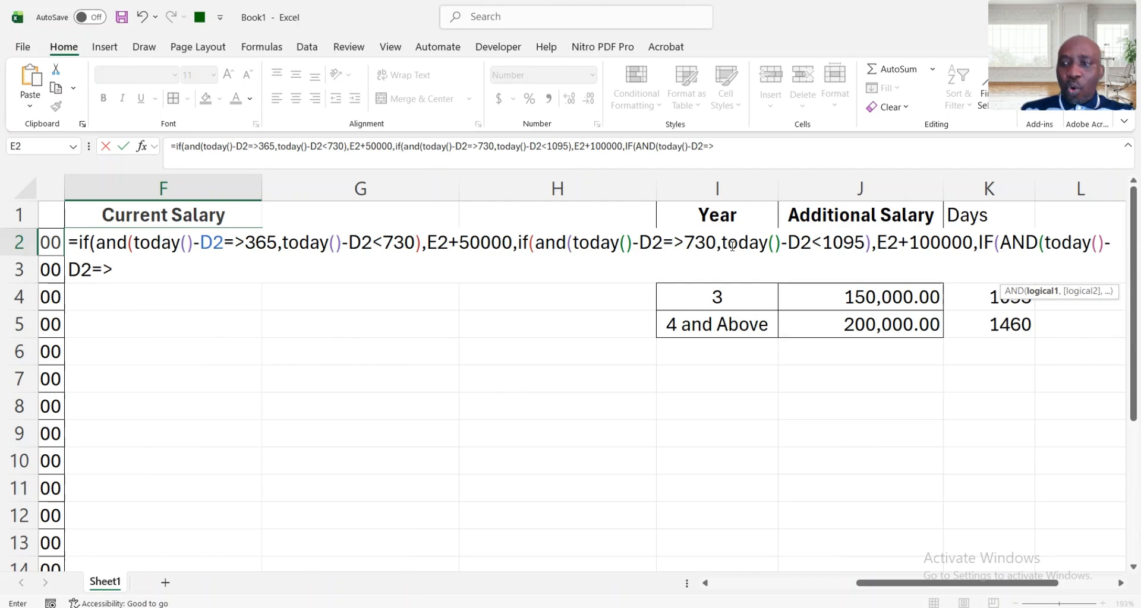
type("1095")
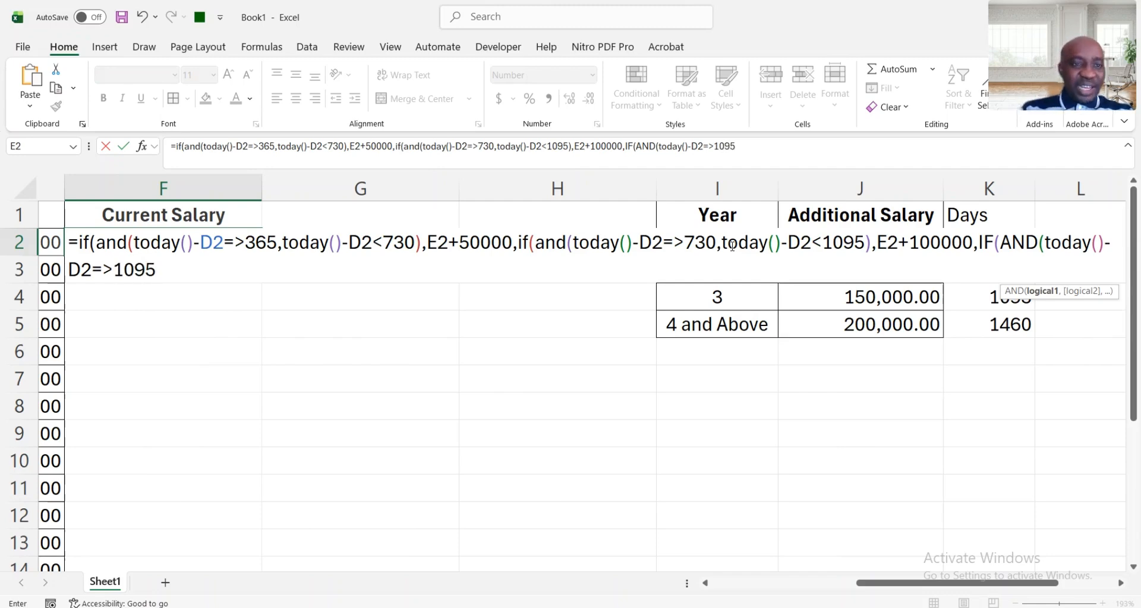
type(",")
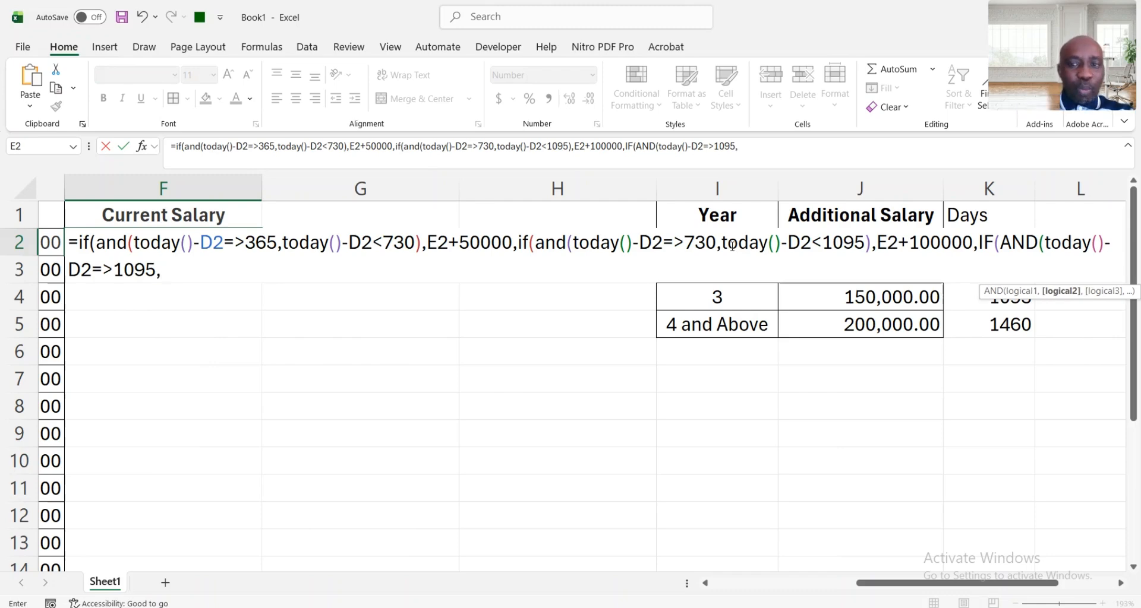
- Add today()-D2<1460 as the second condition of the third AND and close that AND function
type("today()-D2=>365")
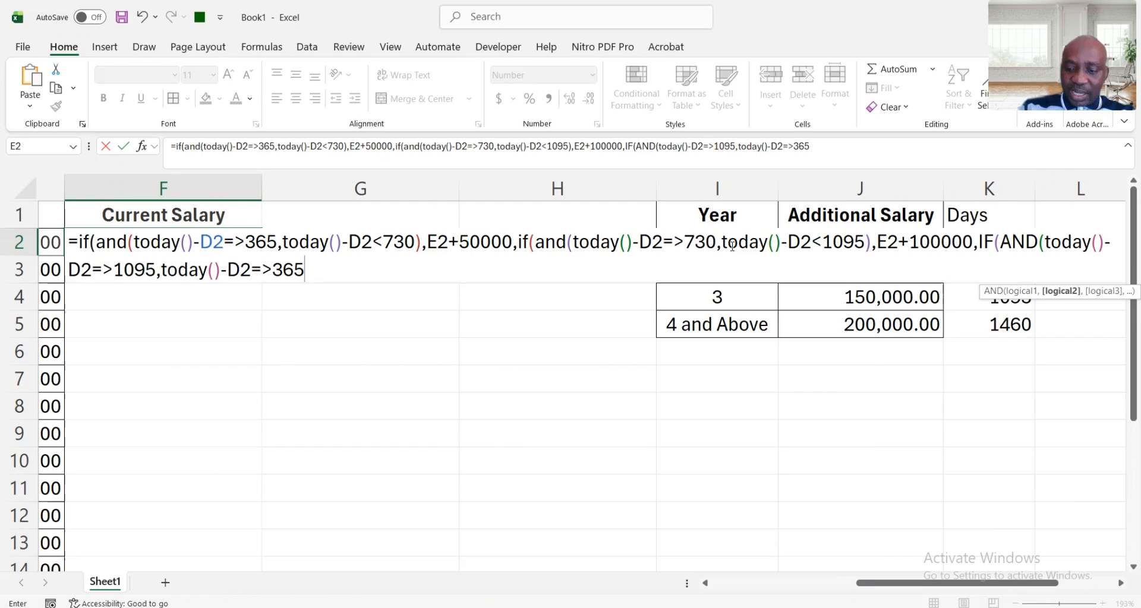
key("BackSpace")
key("BackSpace")
key("BackSpace")
key("BackSpace")
key("BackSpace")
key("BackSpace")
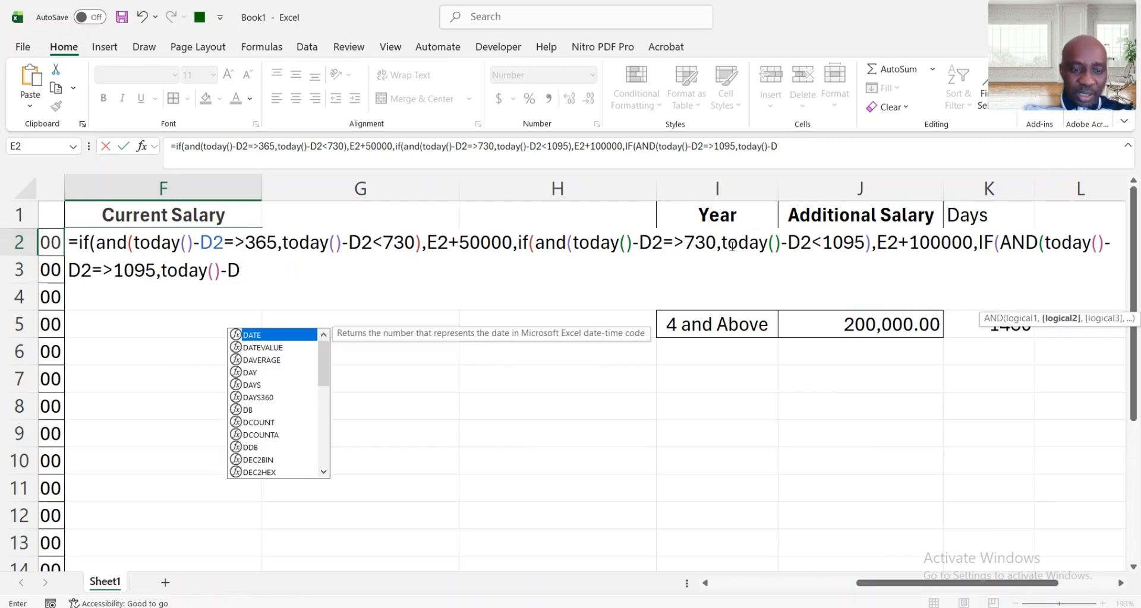
type("2")
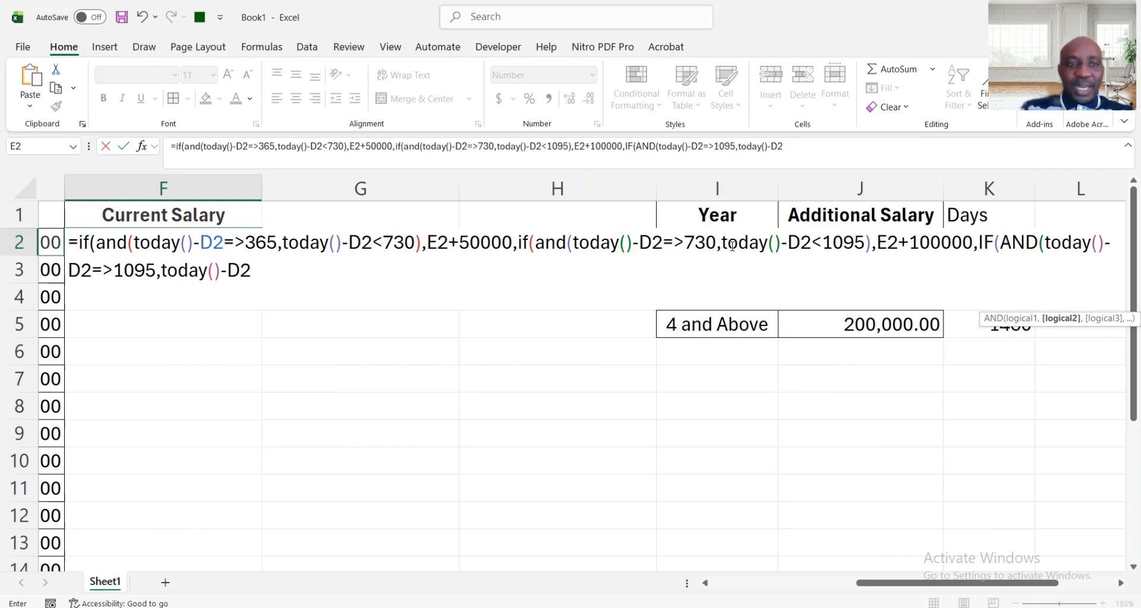
type("<")
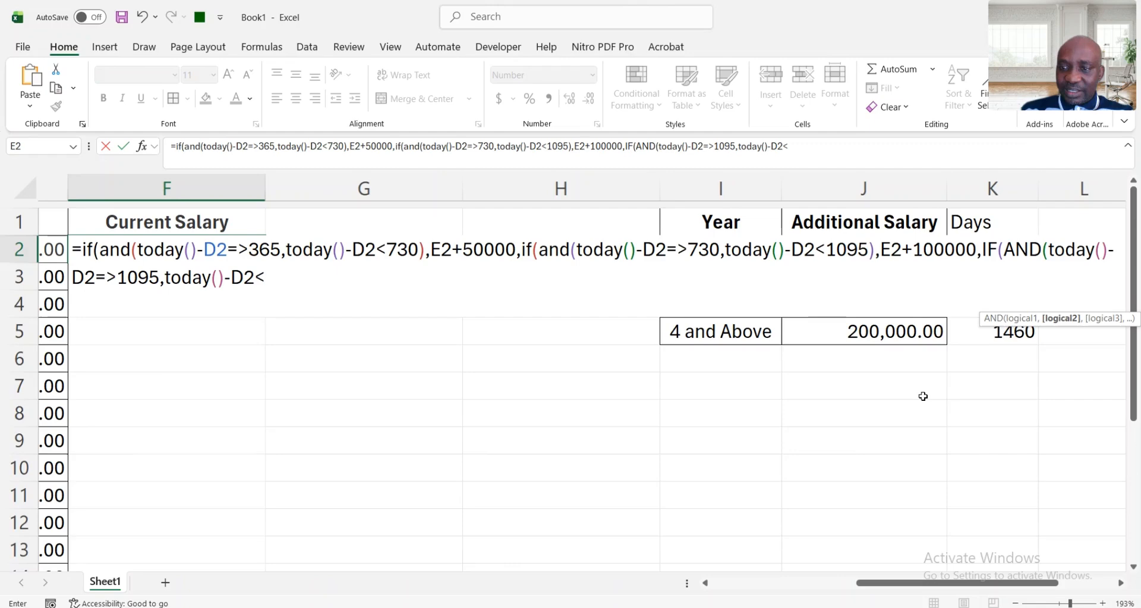
scroll(923, 397, "up", 1)
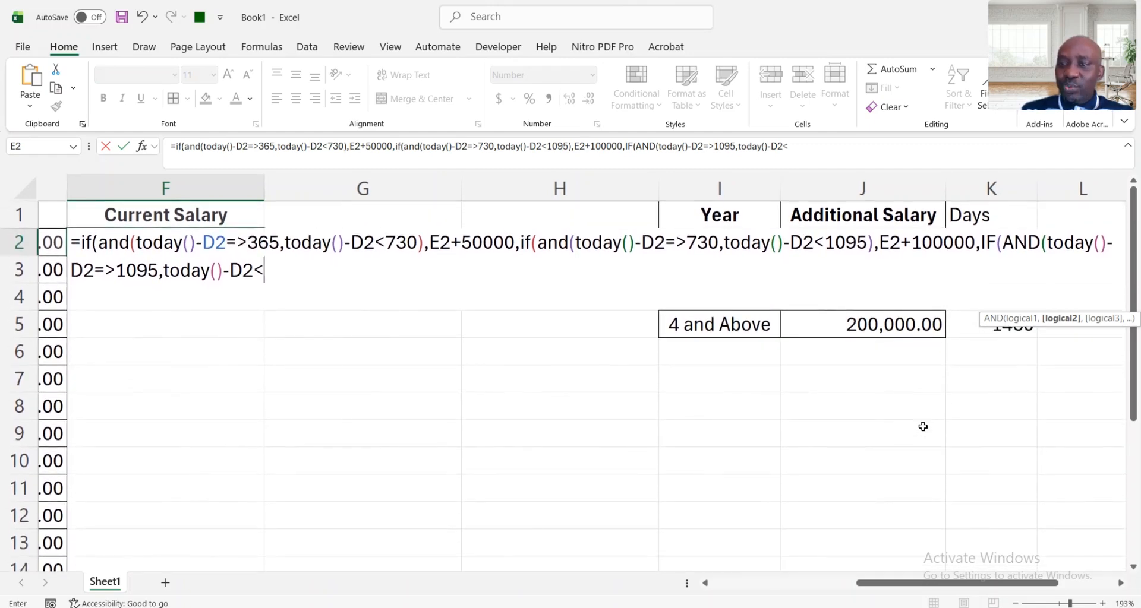
scroll(923, 427, "up", 1)
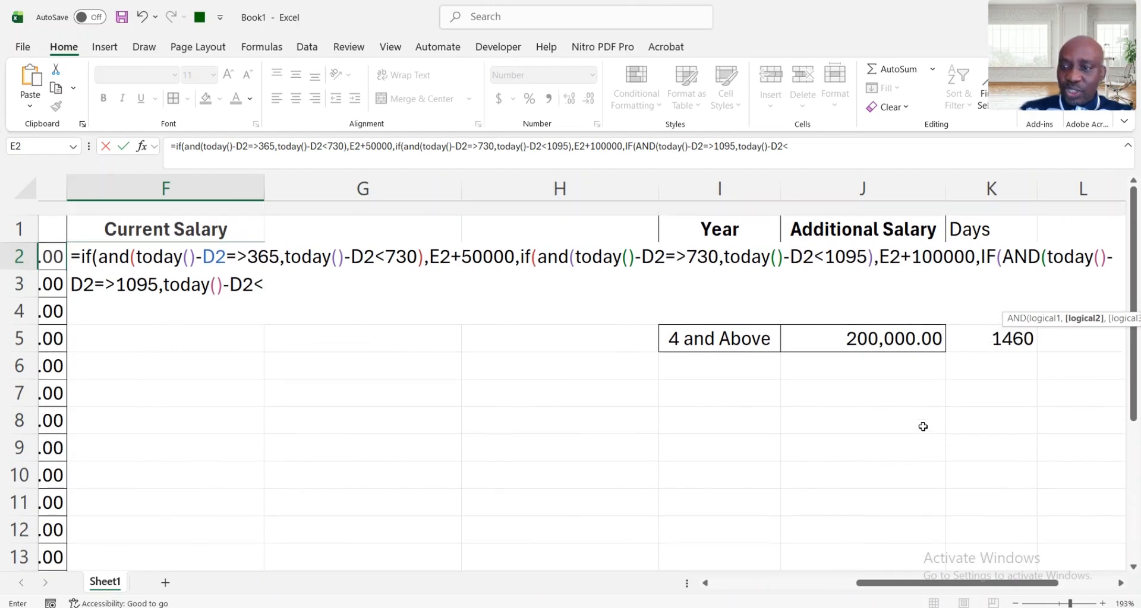
type("1")
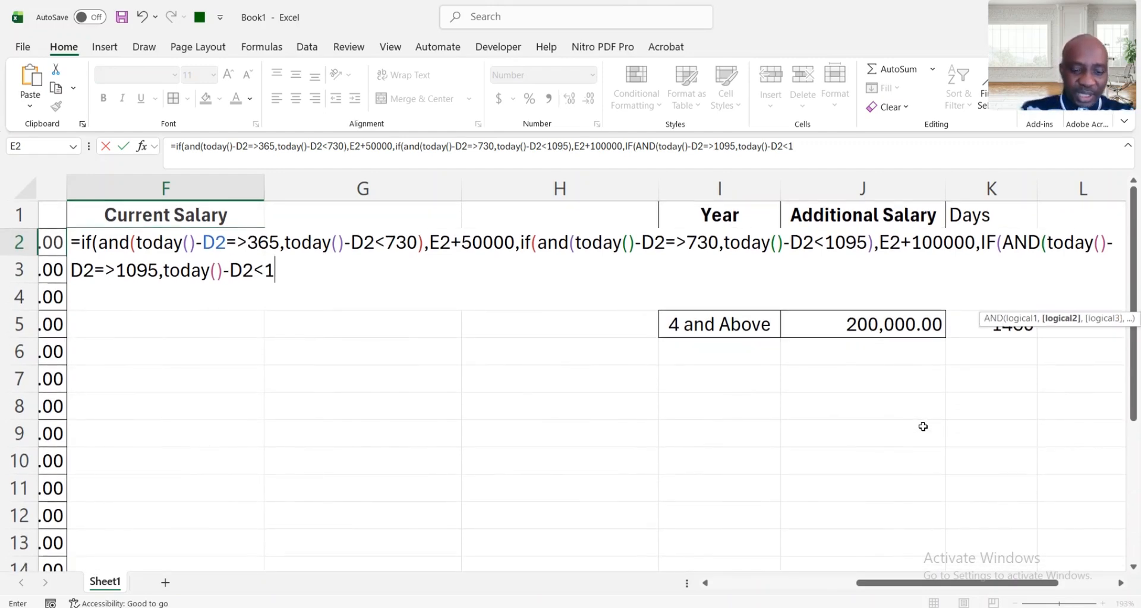
type("460")
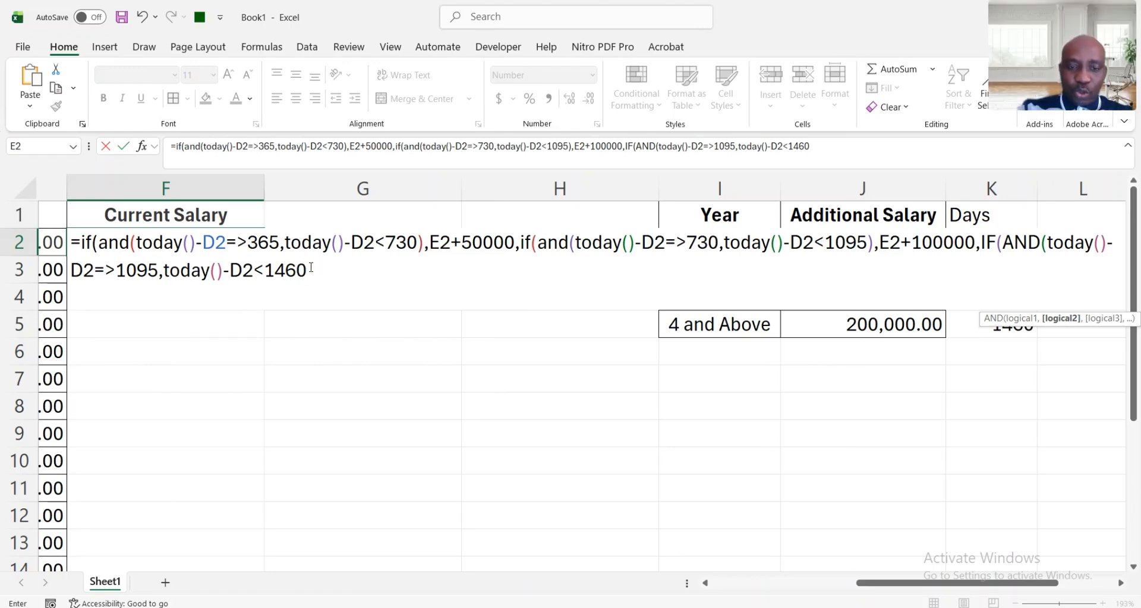
type(")")
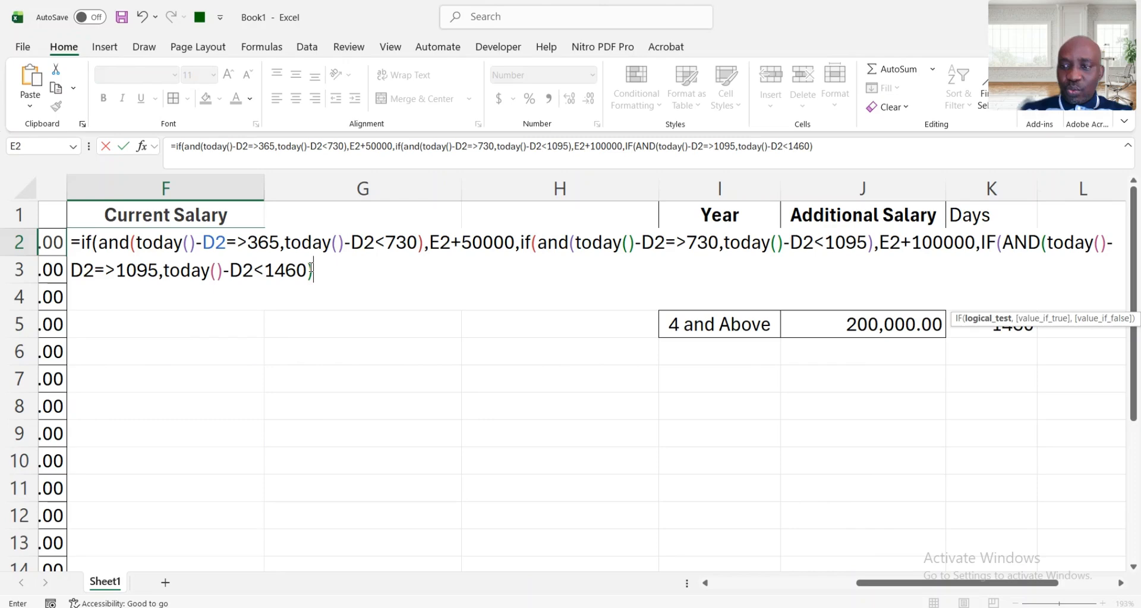
- Enter E2+150000 as the third IF's value if true in the F2 formula, followed by a comma
type(",")
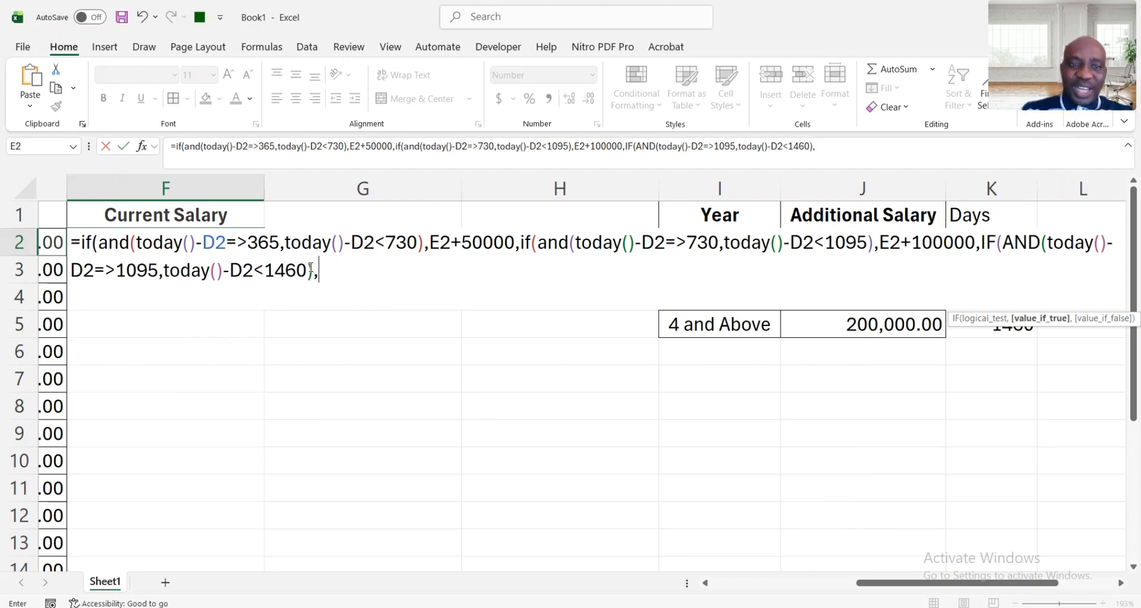
scroll(289, 310, "left", 2)
scroll(289, 311, "left", 3)
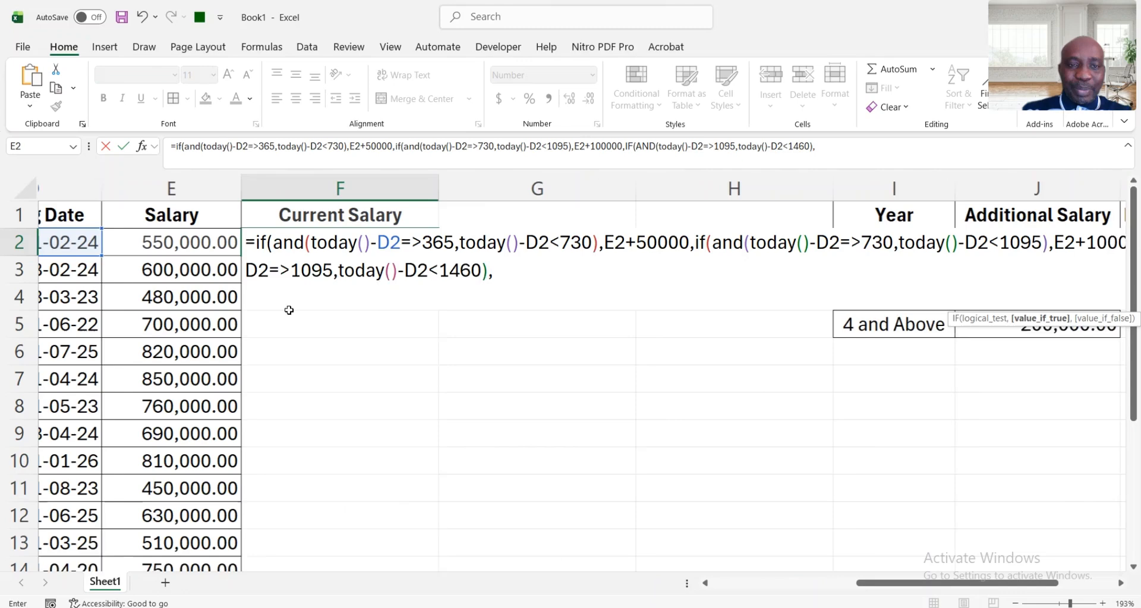
left_click(210, 240)
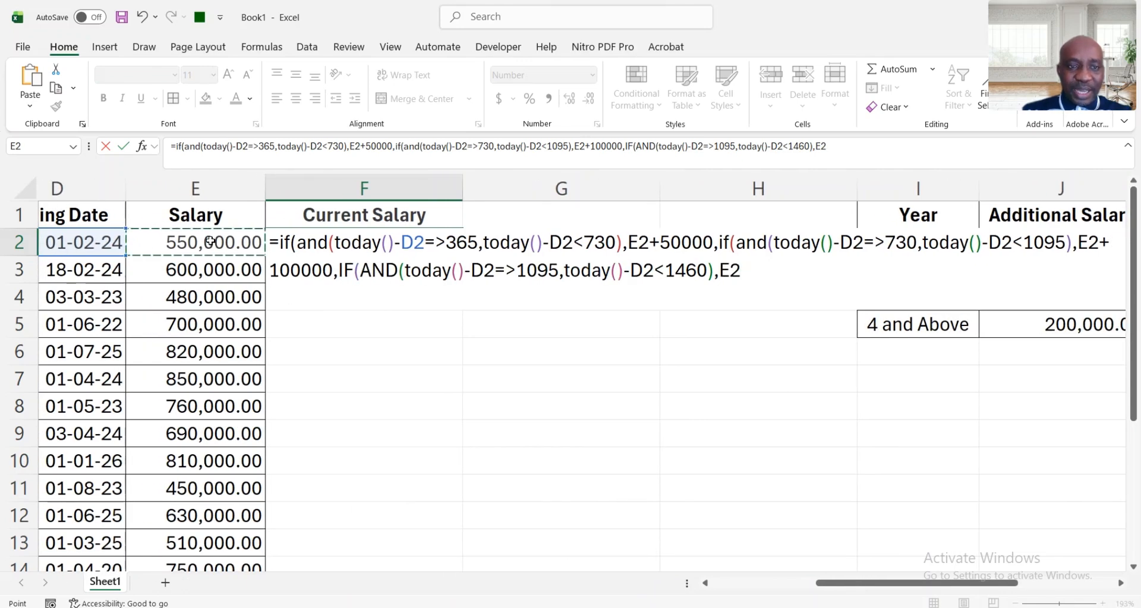
type("+")
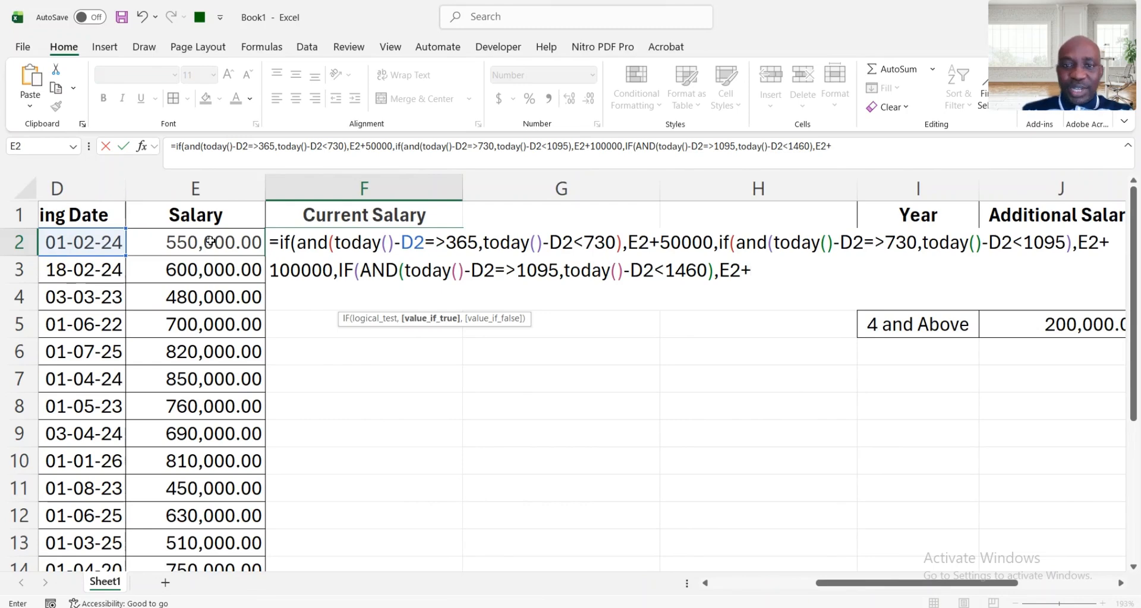
type("150")
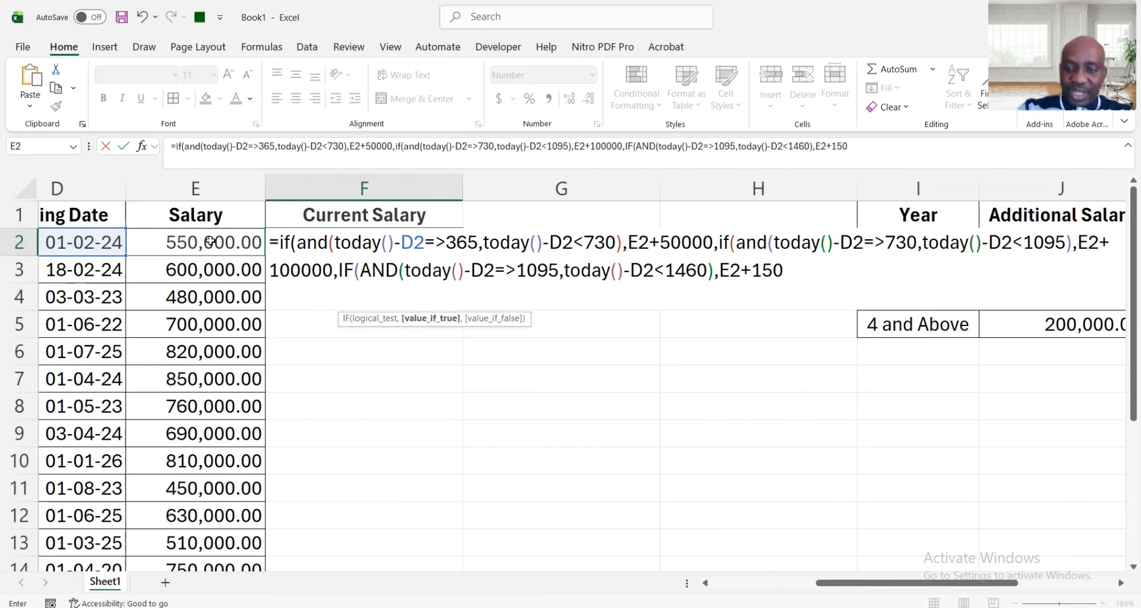
type("000")
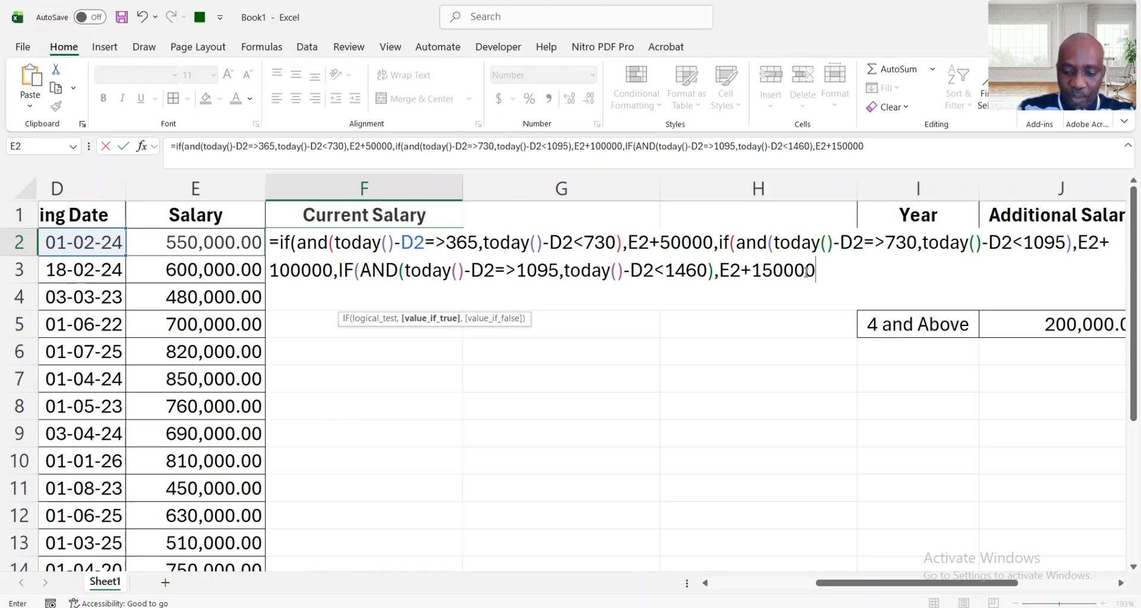
type(",")
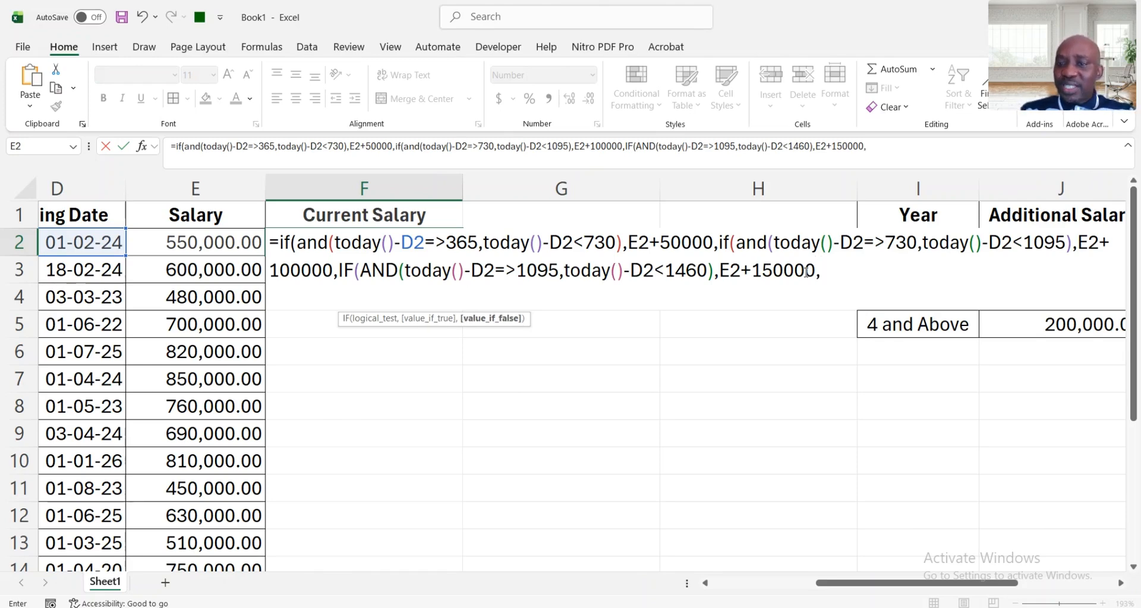
- Nest a fourth IF with AND as the value if false, with today()-D2=>1460 as its only condition, and close that AND
type("IF(A")
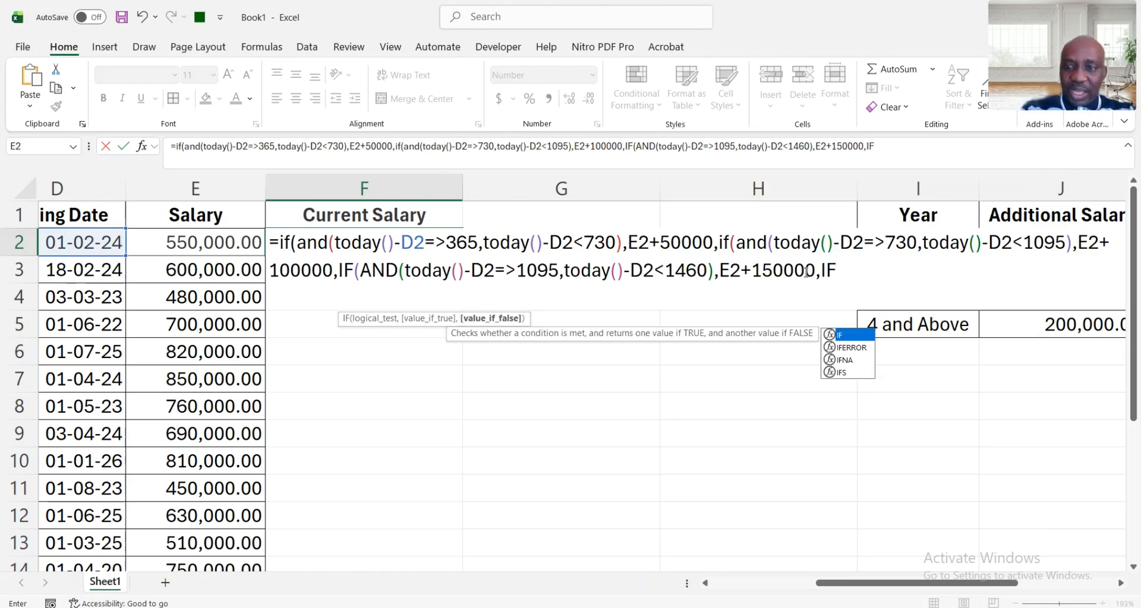
type("ND(today()-D2=>365")
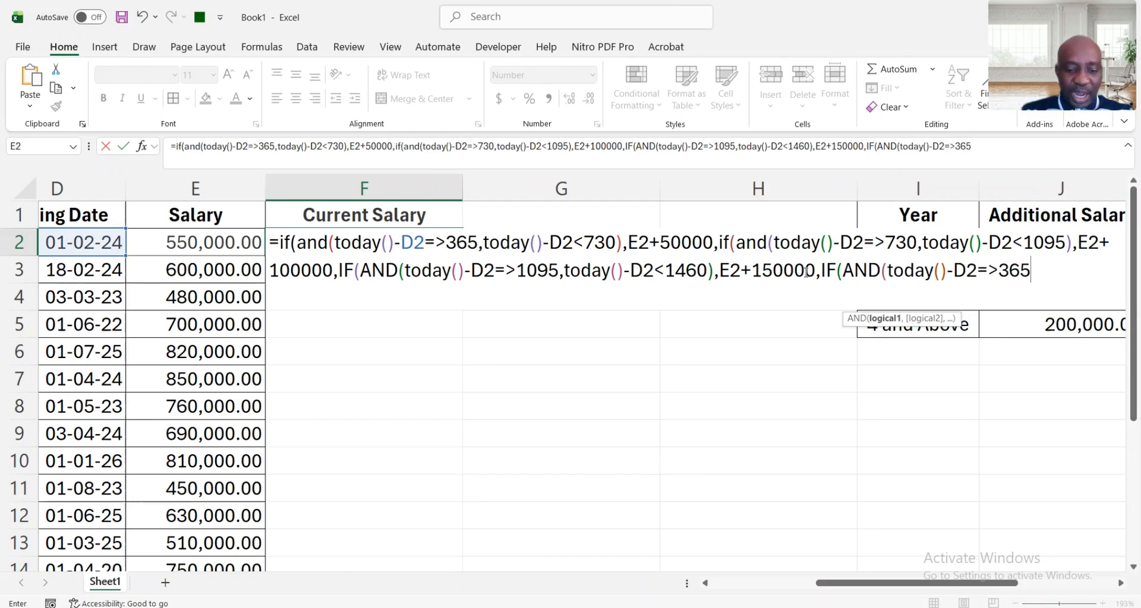
key("ctrl+v")
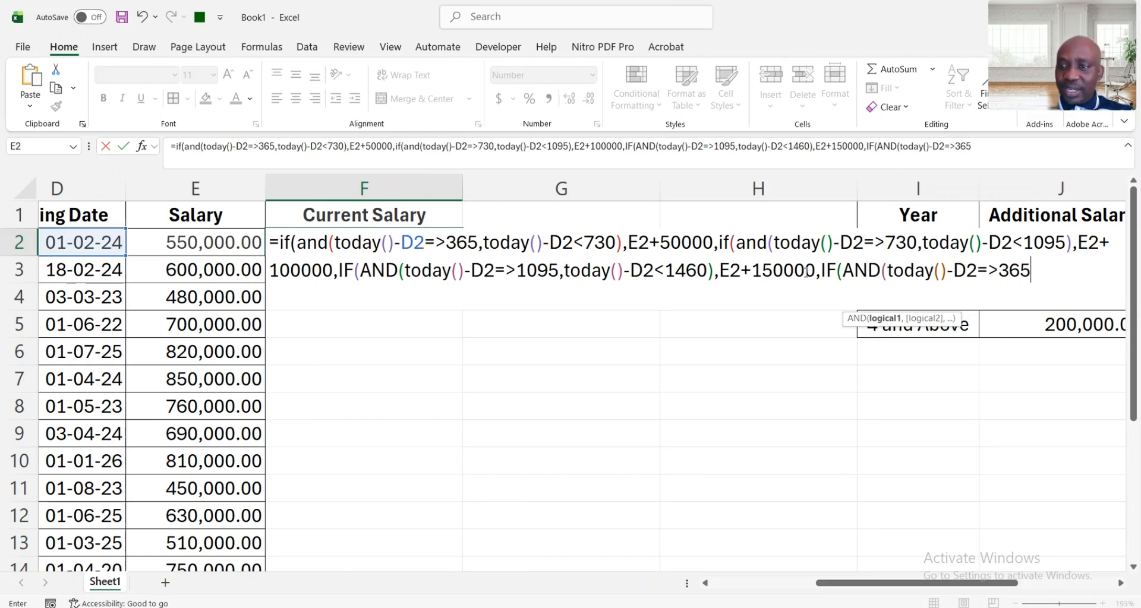
key("BackSpace")
key("BackSpace")
key("BackSpace")
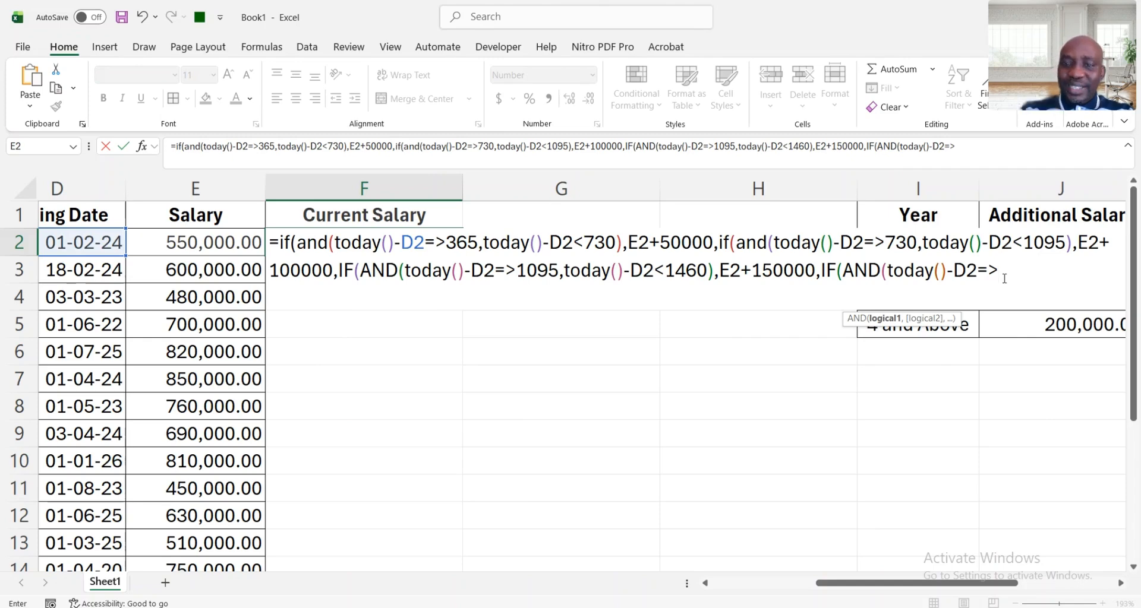
type("146")
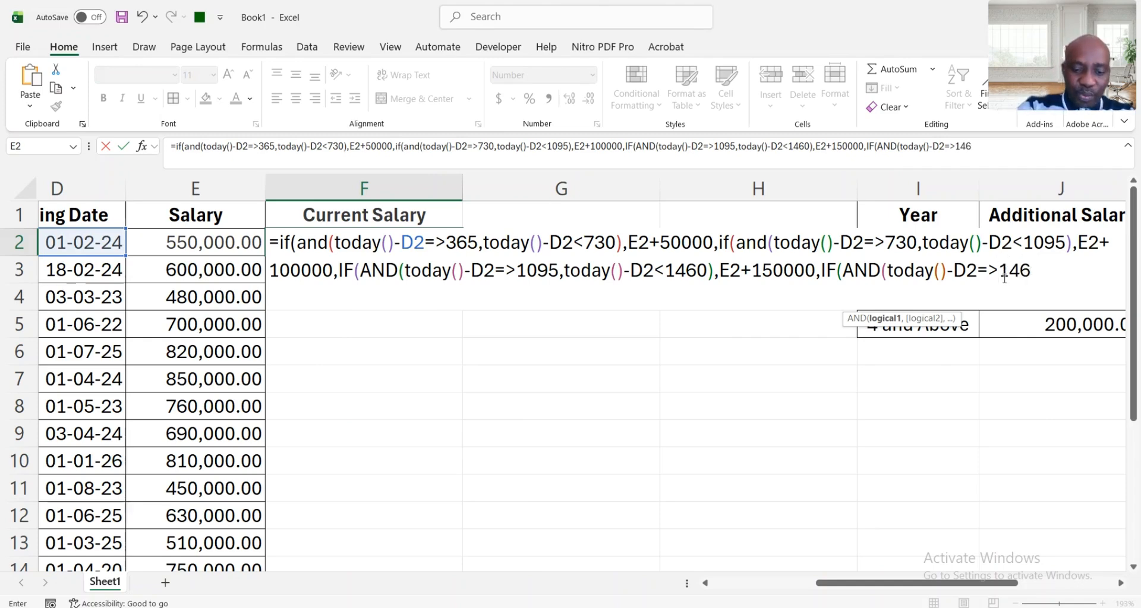
type("0")
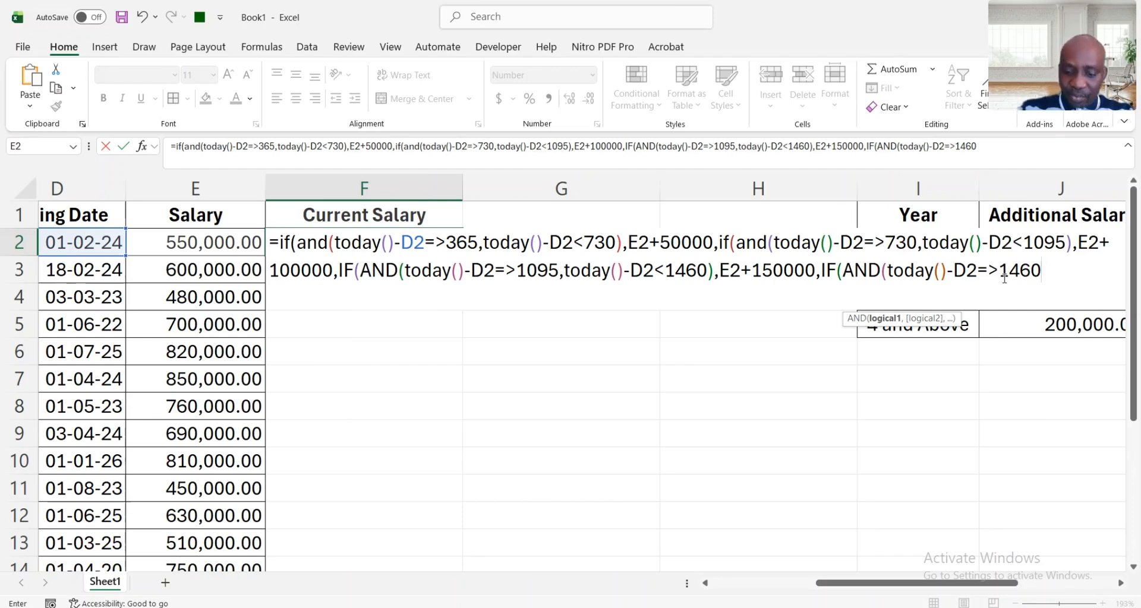
type(",")
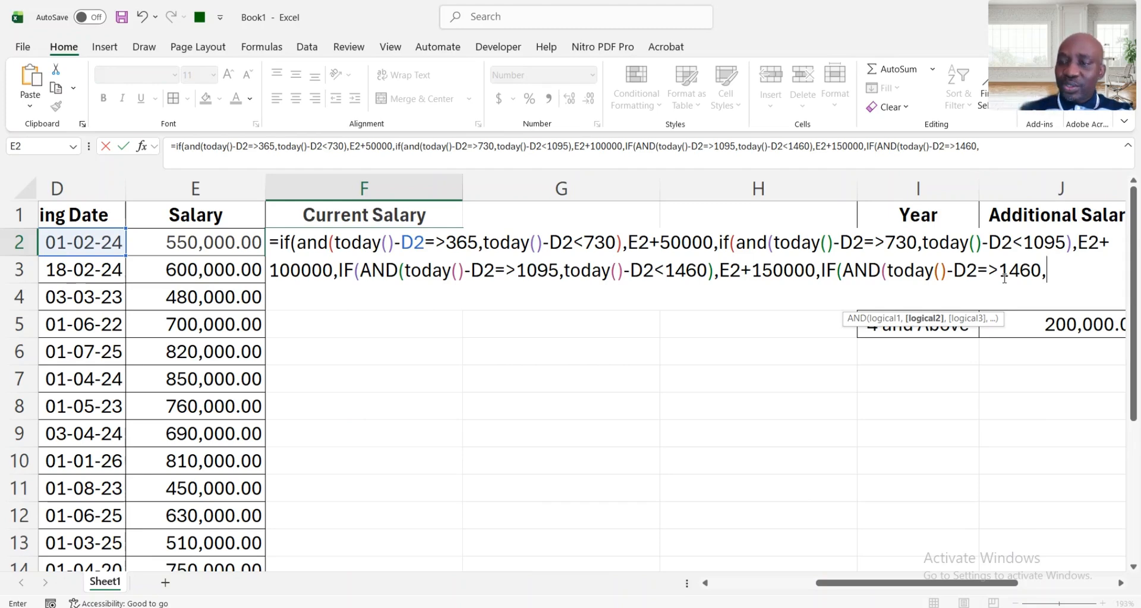
key("Left")
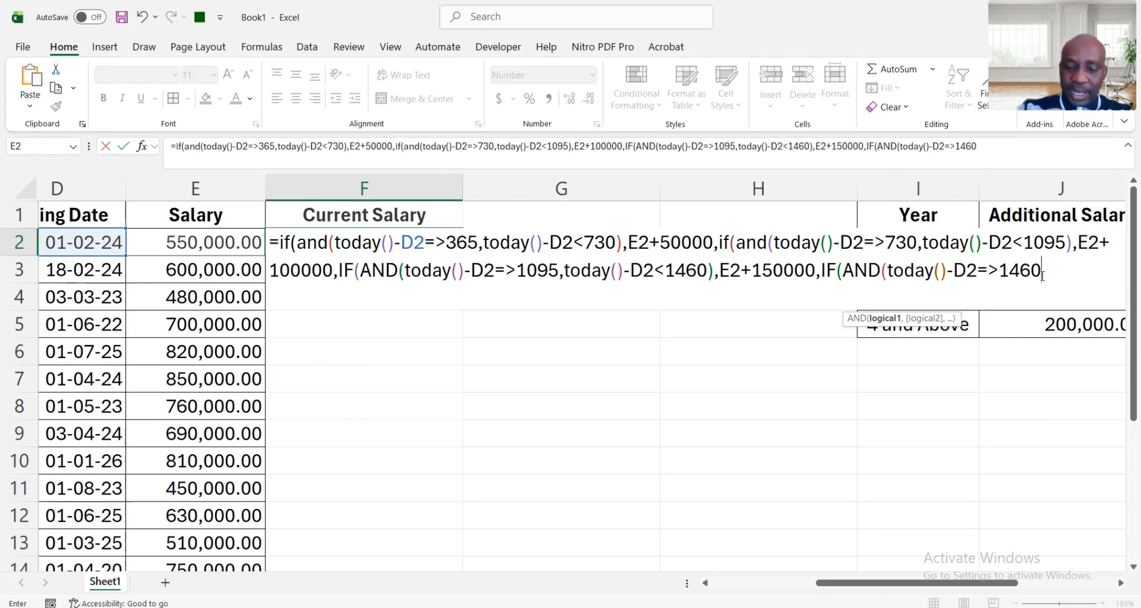
type(")")
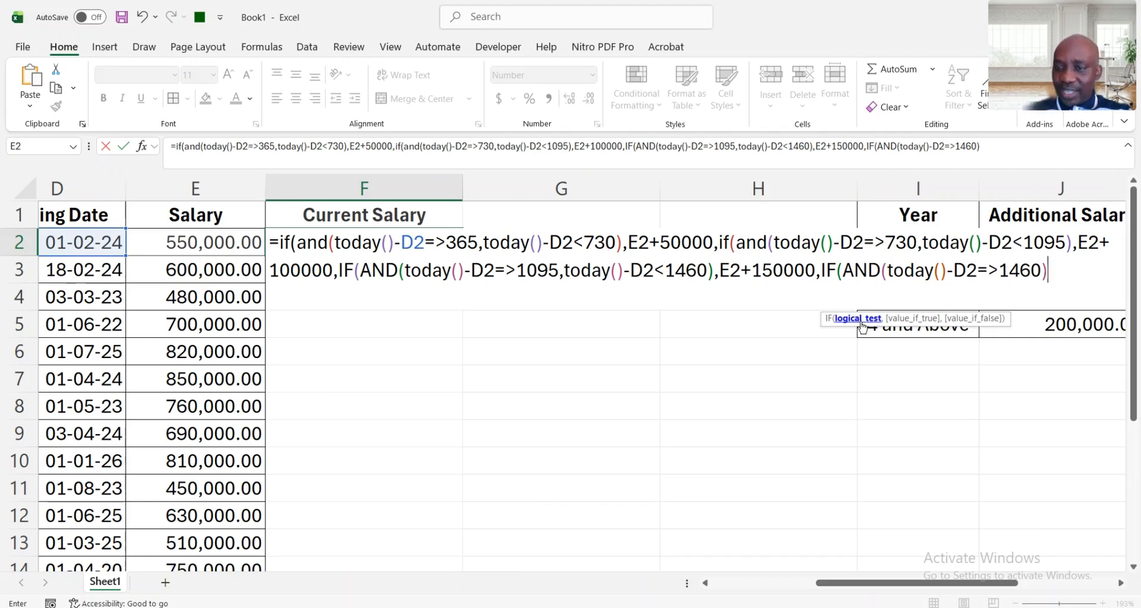
- Enter E2+200000 as the fourth IF's value if true, adding the increment for four years and above
type(",")
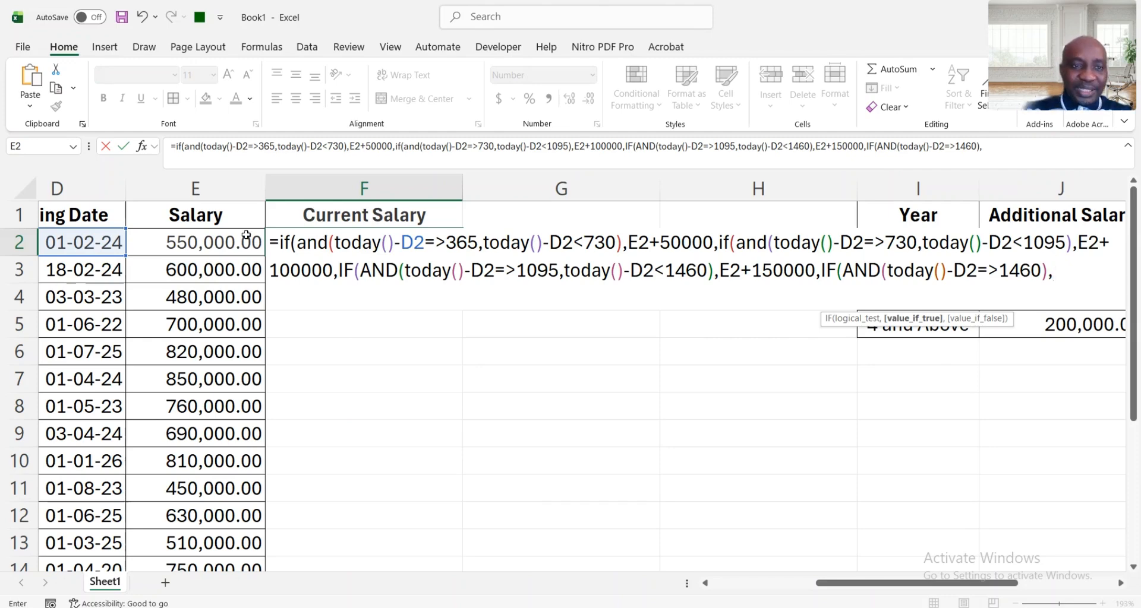
left_click(210, 242)
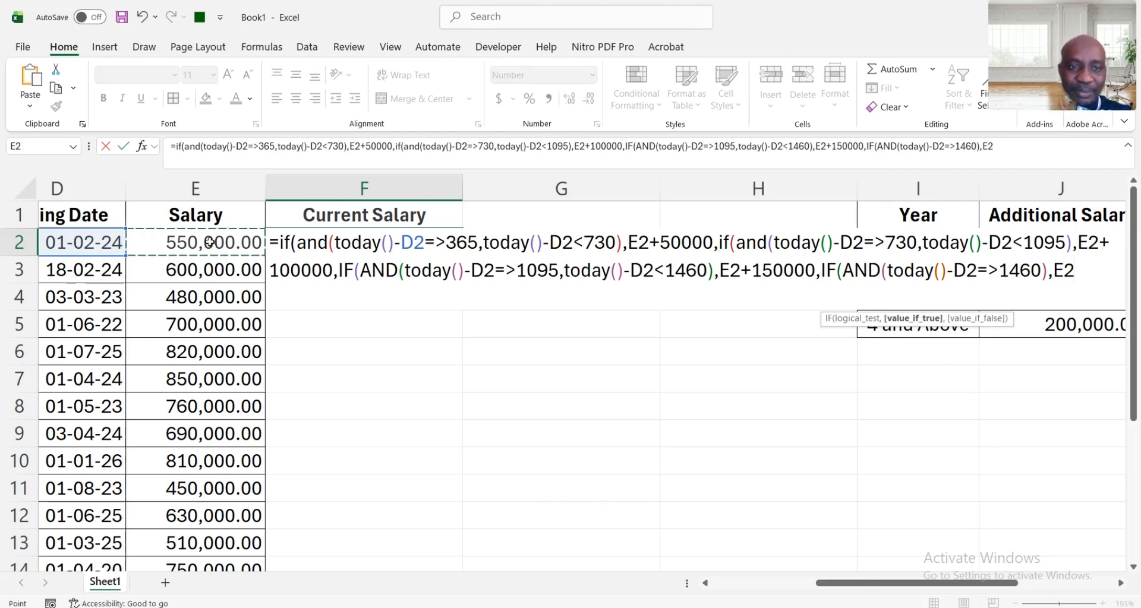
type("+")
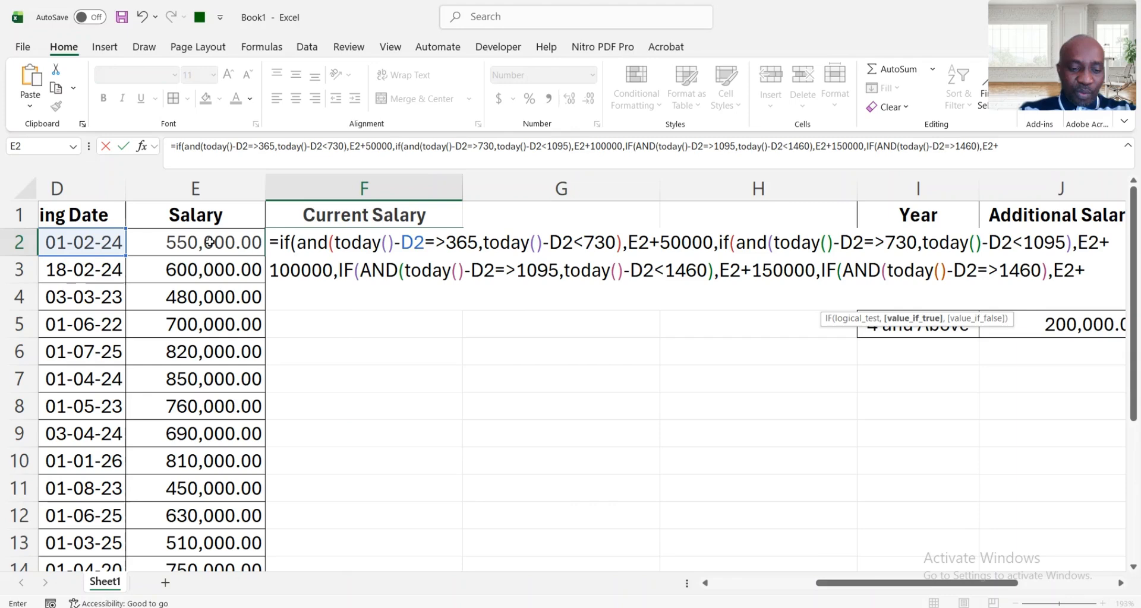
type("20000")
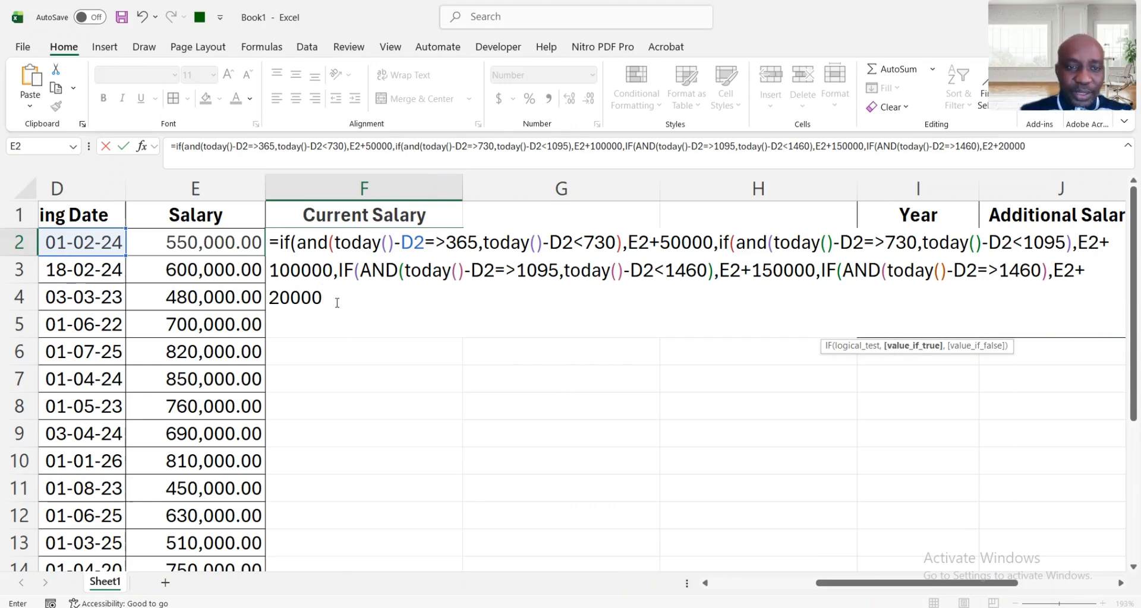
type("0")
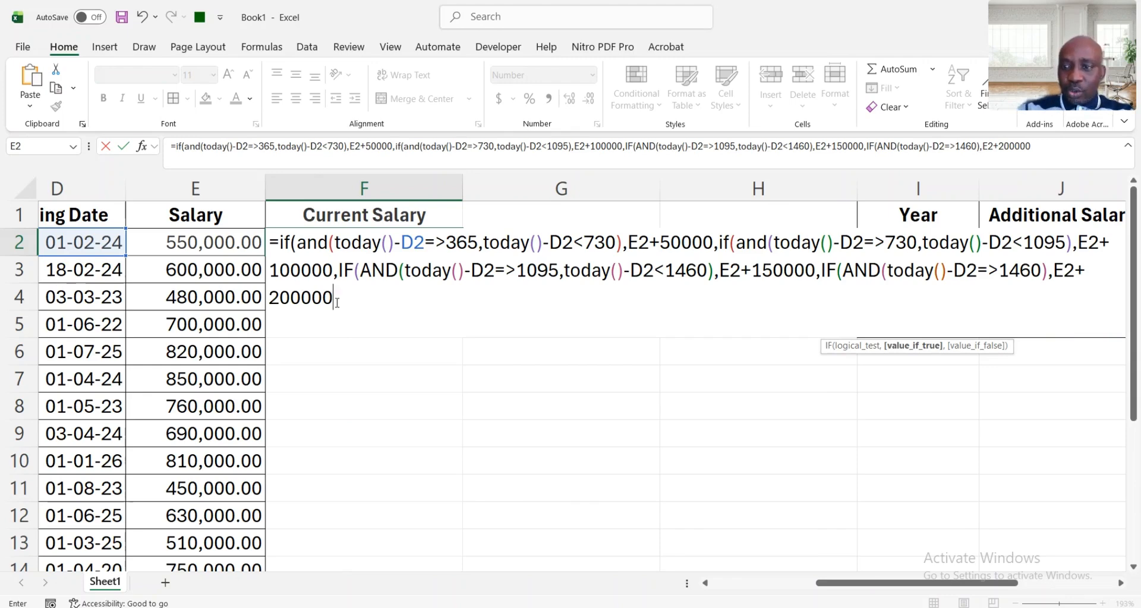
type(",")
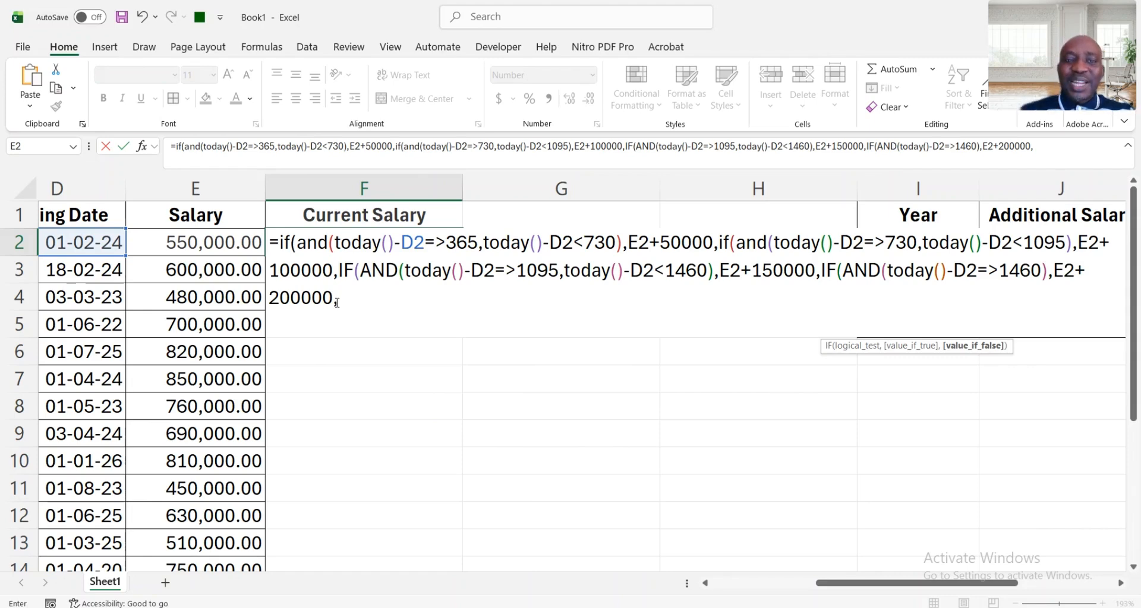
- Set E2 as the final value if false, close all four nested IF functions and commit the F2 formula
left_click(198, 241)
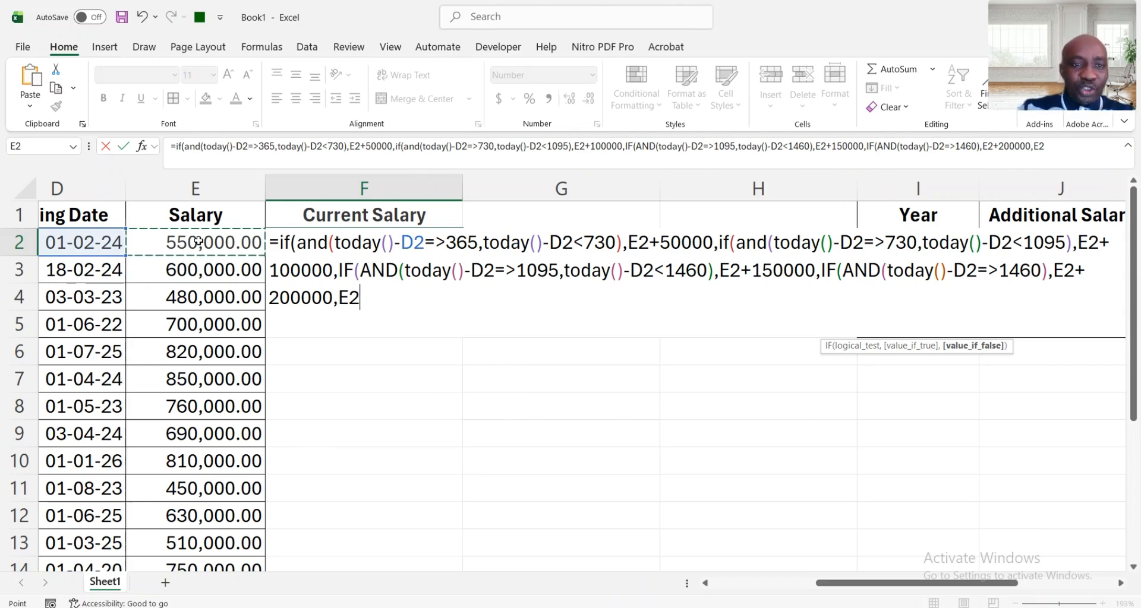
type(")")
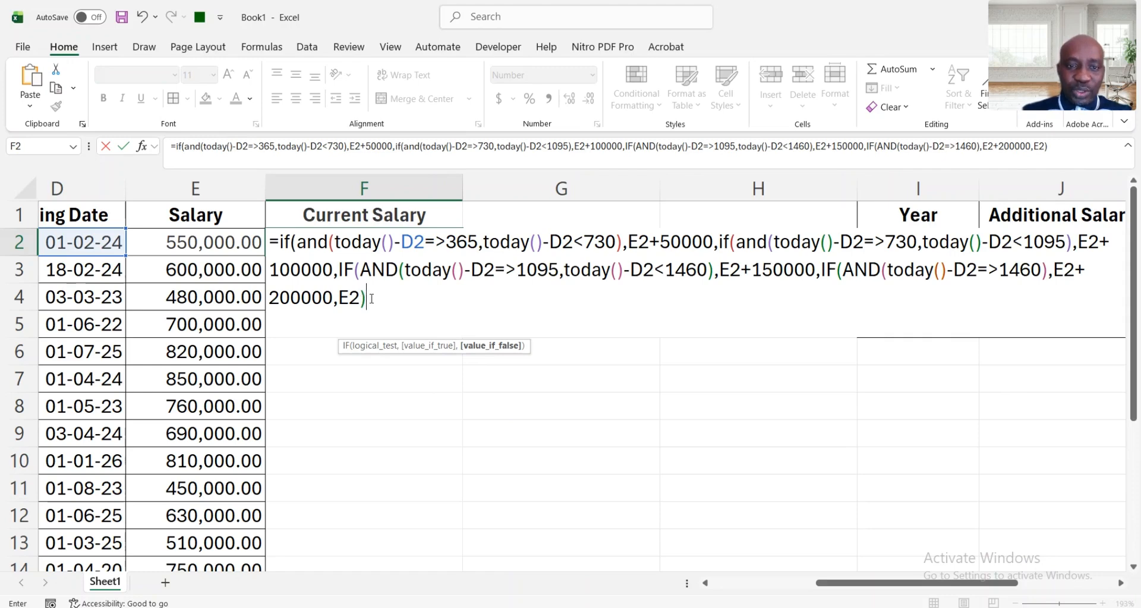
type("))")
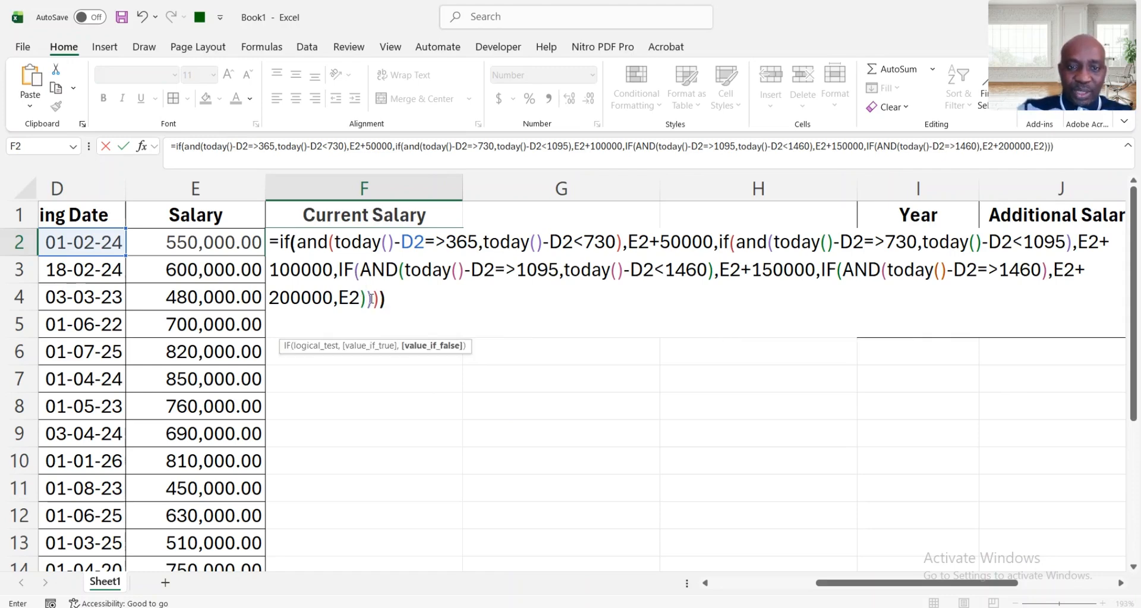
type(")")
key("Return")
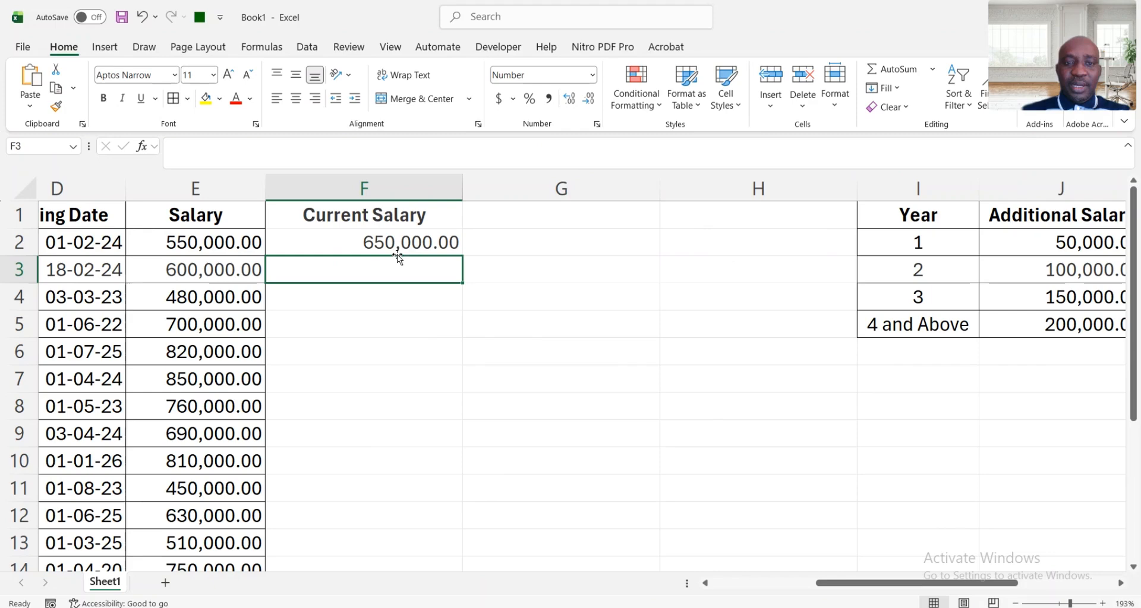
- Apply all borders to the Current Salary column from the F1 header down through the staff rows
left_click(397, 241)
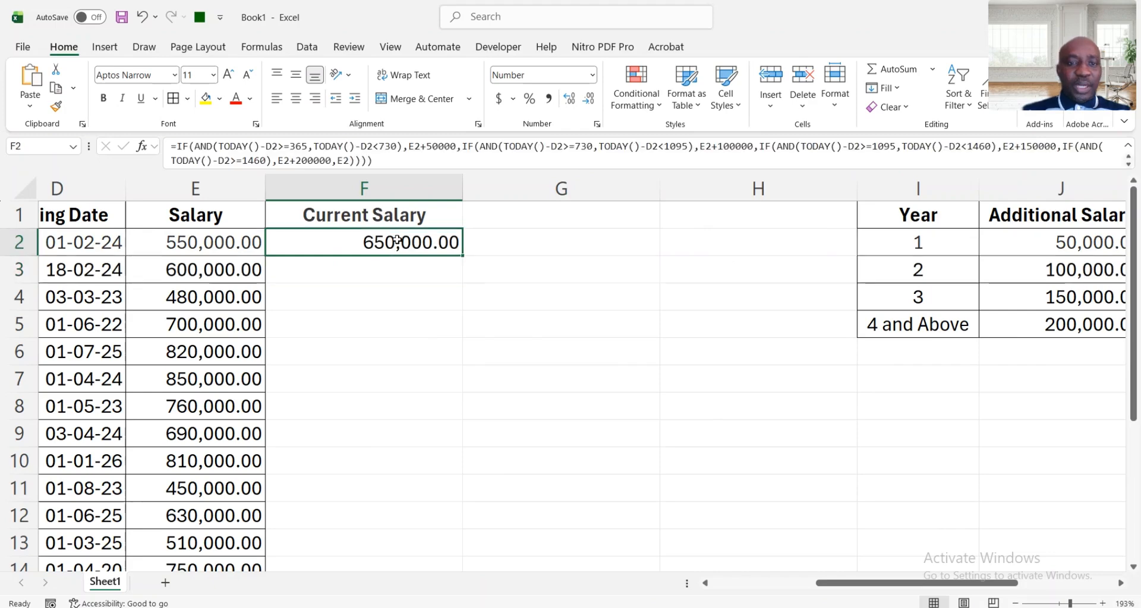
left_click(348, 217)
left_click_drag(349, 216, 362, 493)
scroll(350, 218, "up", 3)
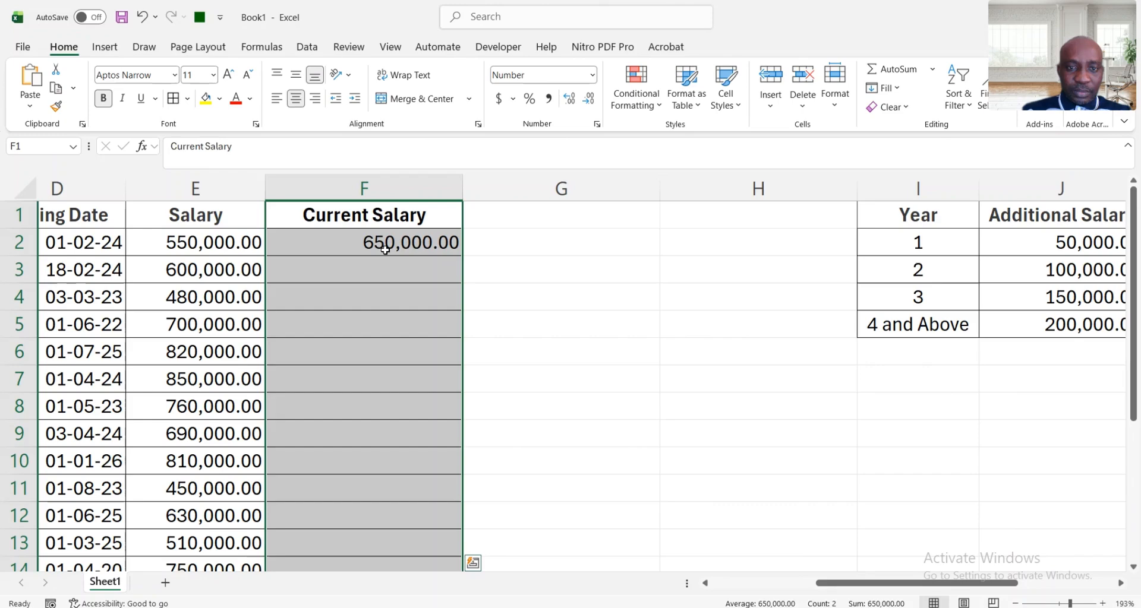
- Fill the Current Salary formula from F2 down to all the remaining staff rows and check the copy in F3
left_click(385, 249)
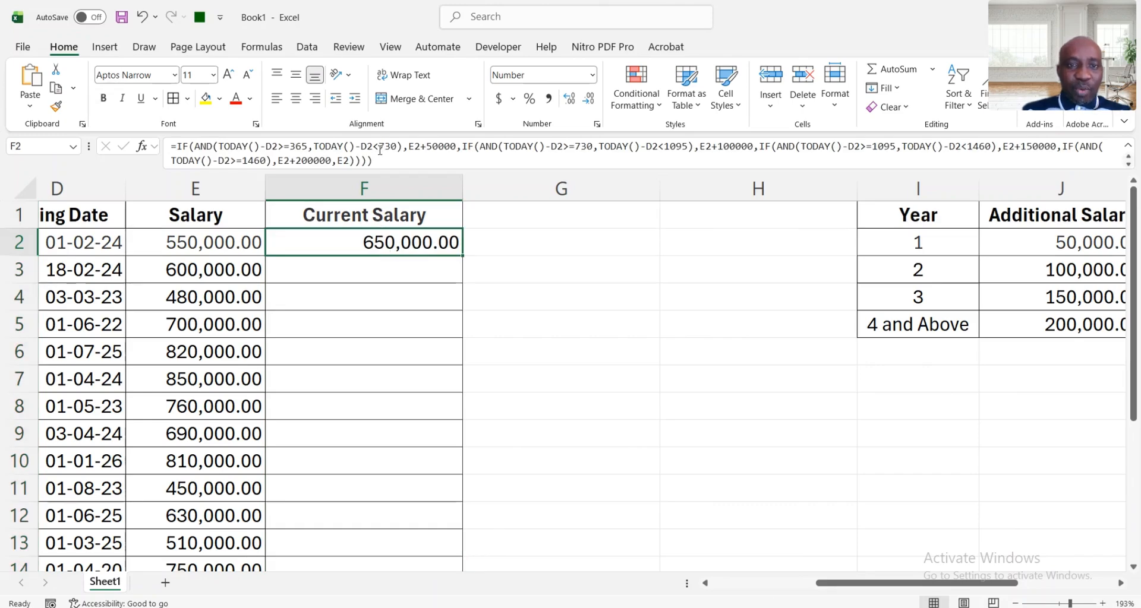
double_click(464, 256)
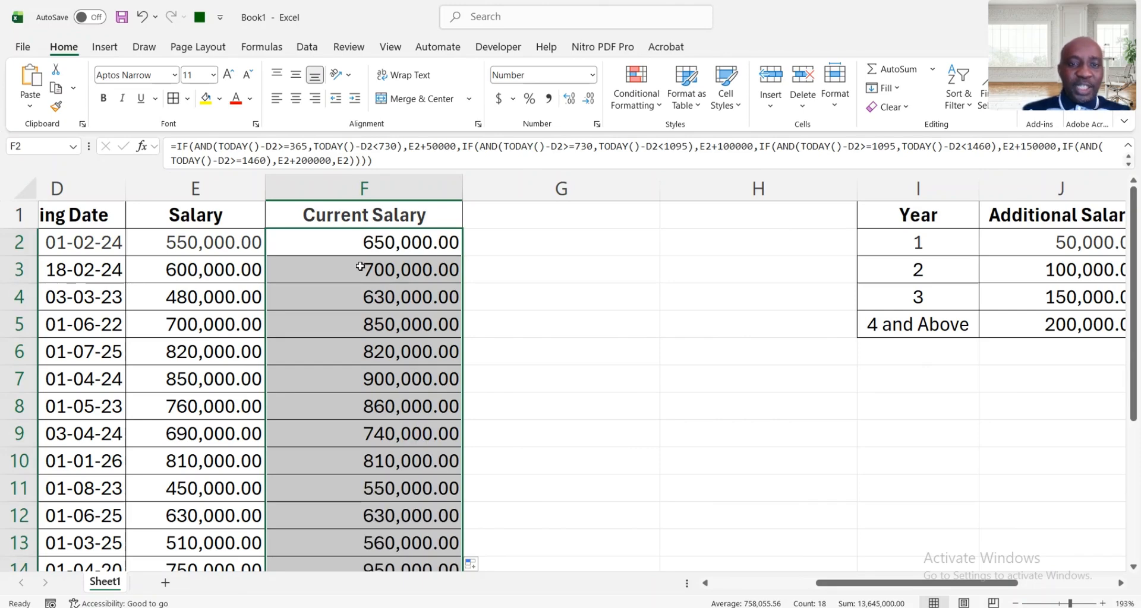
left_click(379, 270)
scroll(379, 270, "left", 4)
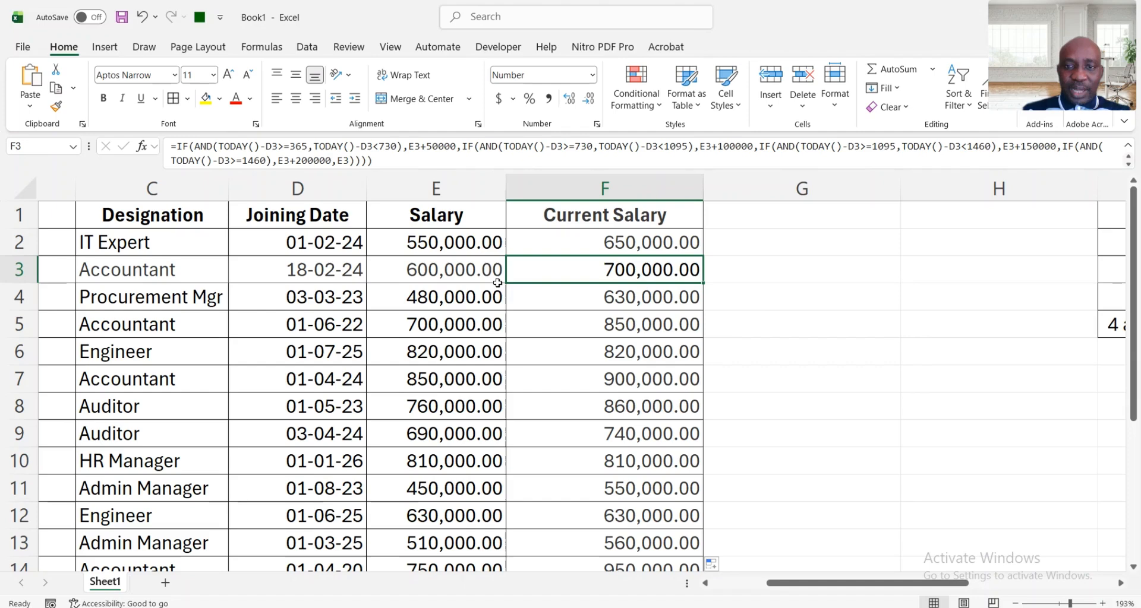
- Narrow column G and enter the header Increment in G1
left_click(758, 207)
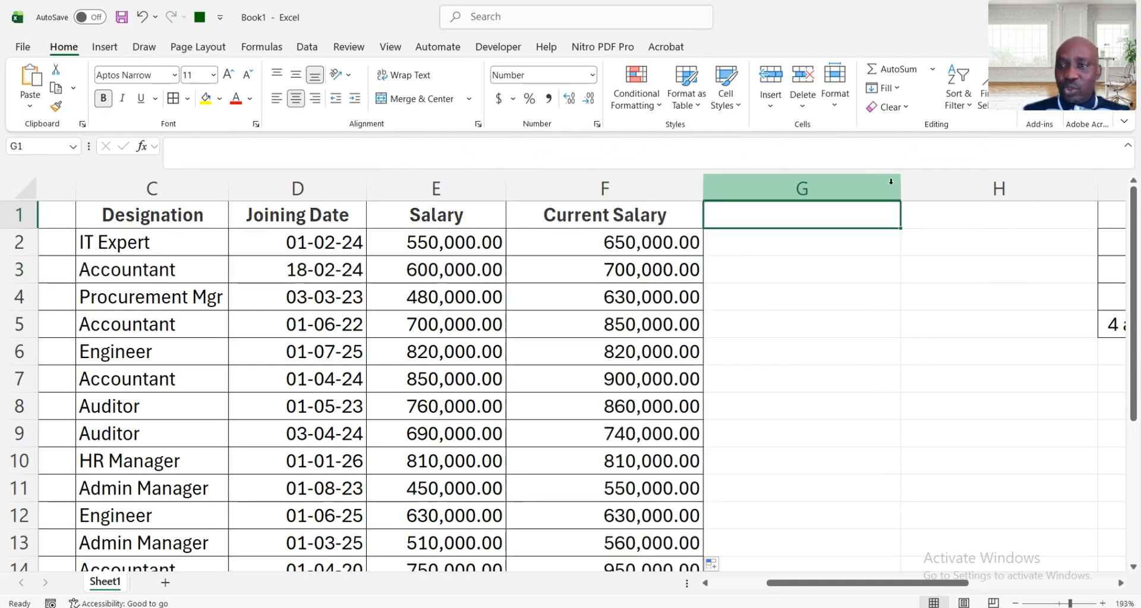
left_click_drag(900, 184, 853, 187)
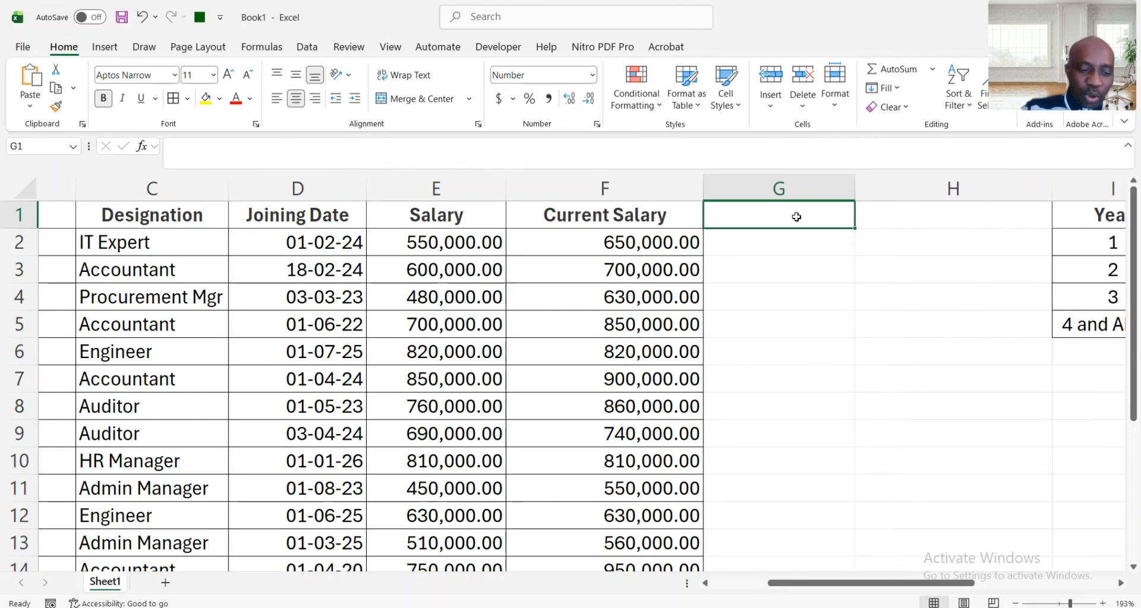
type("Incre")
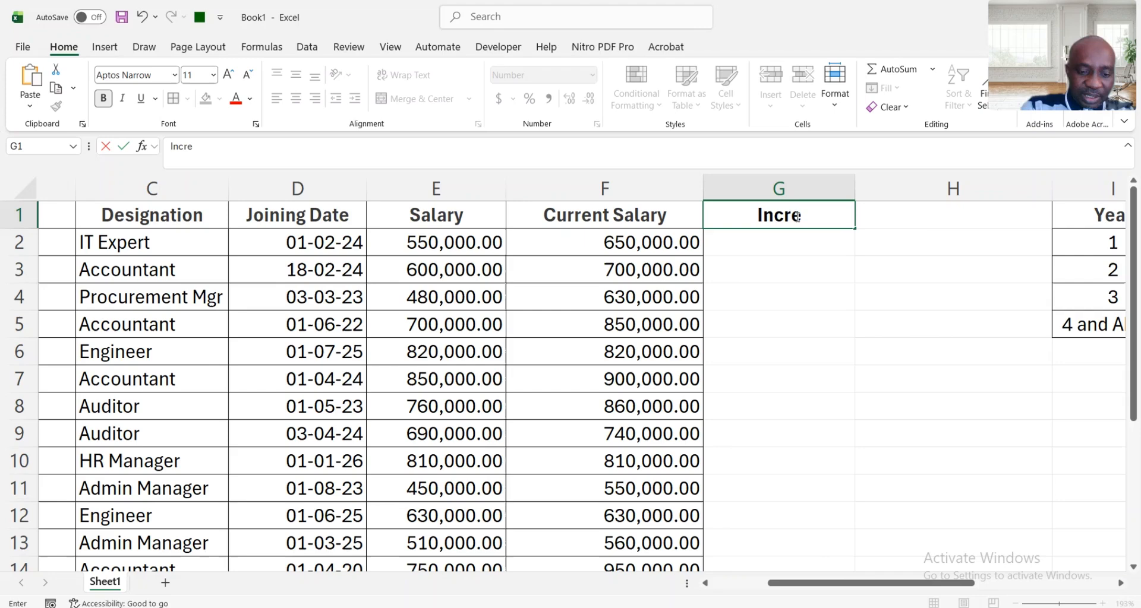
type("ment")
key("Return")
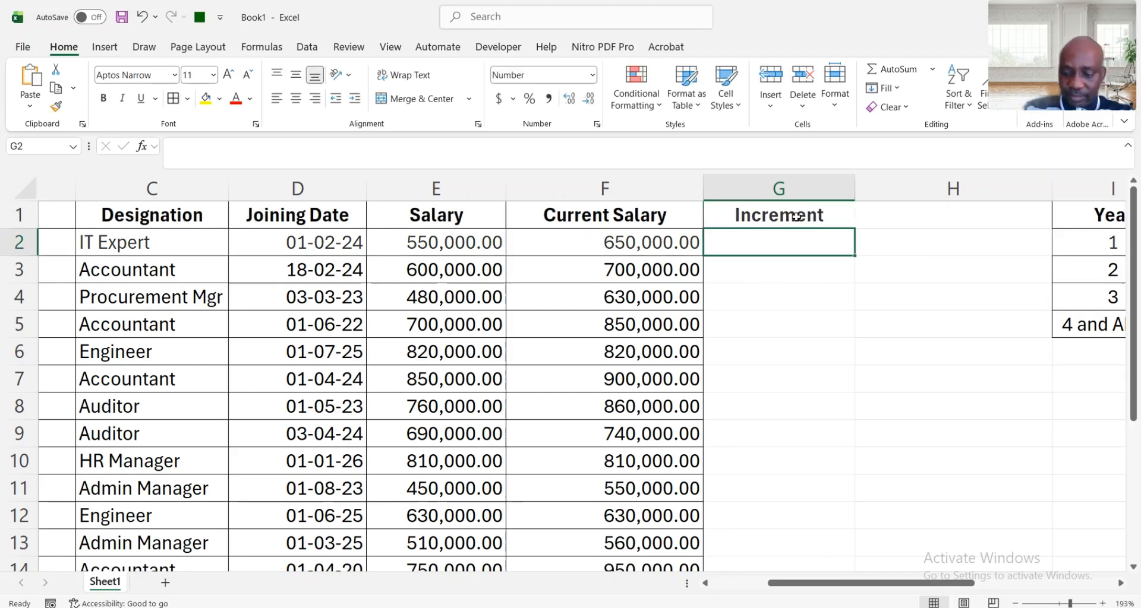
- Calculate the increment in G2 as =F2-E2 and fill the formula down through all the staff rows
type("=")
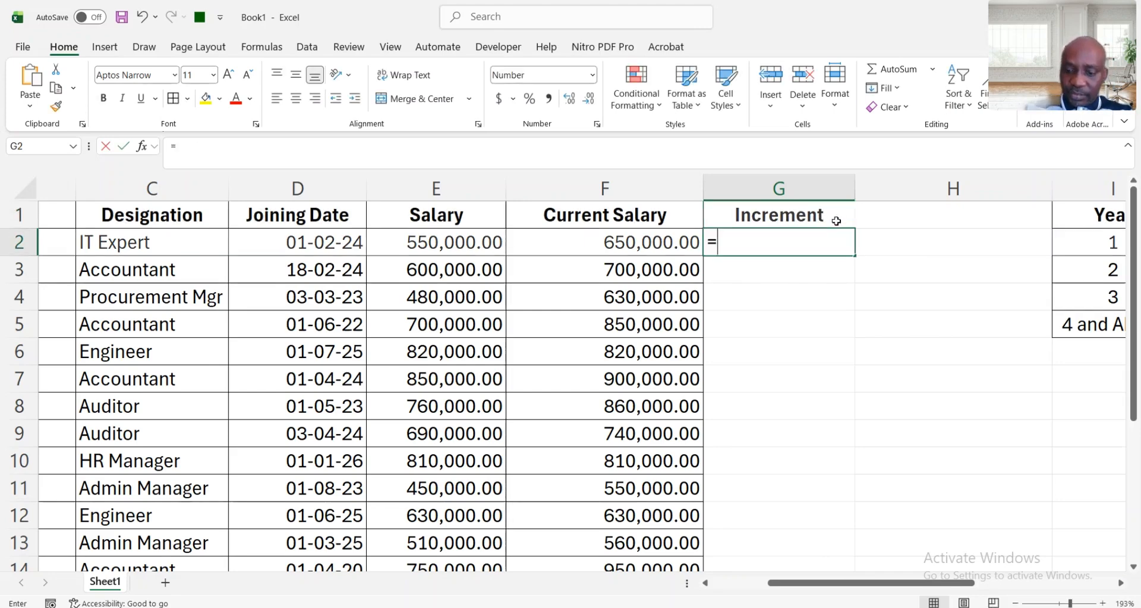
left_click(640, 245)
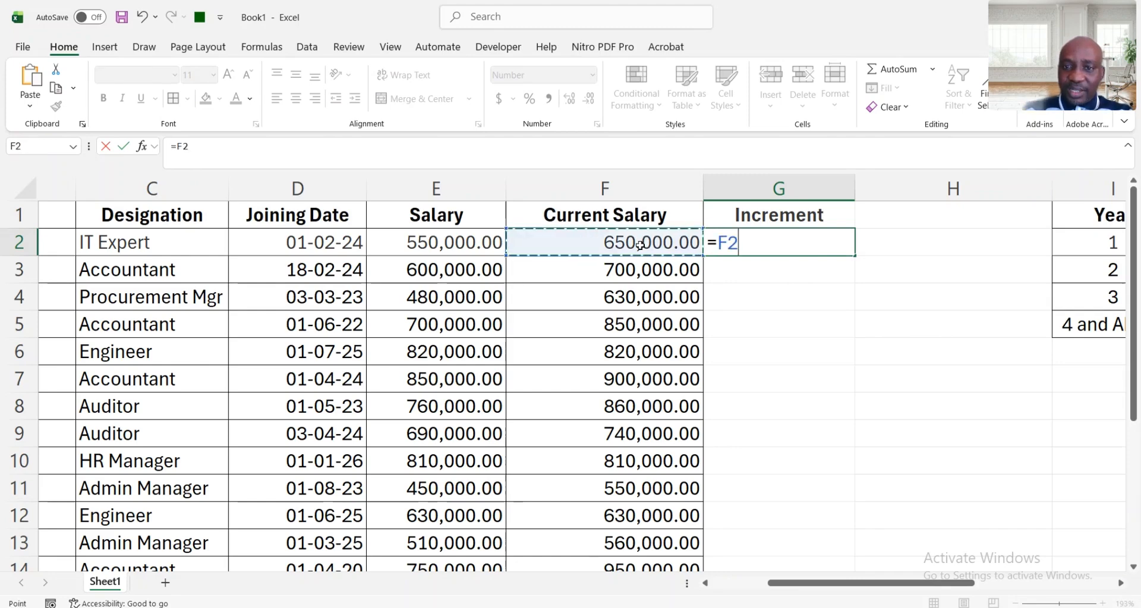
type("-")
left_click(452, 240)
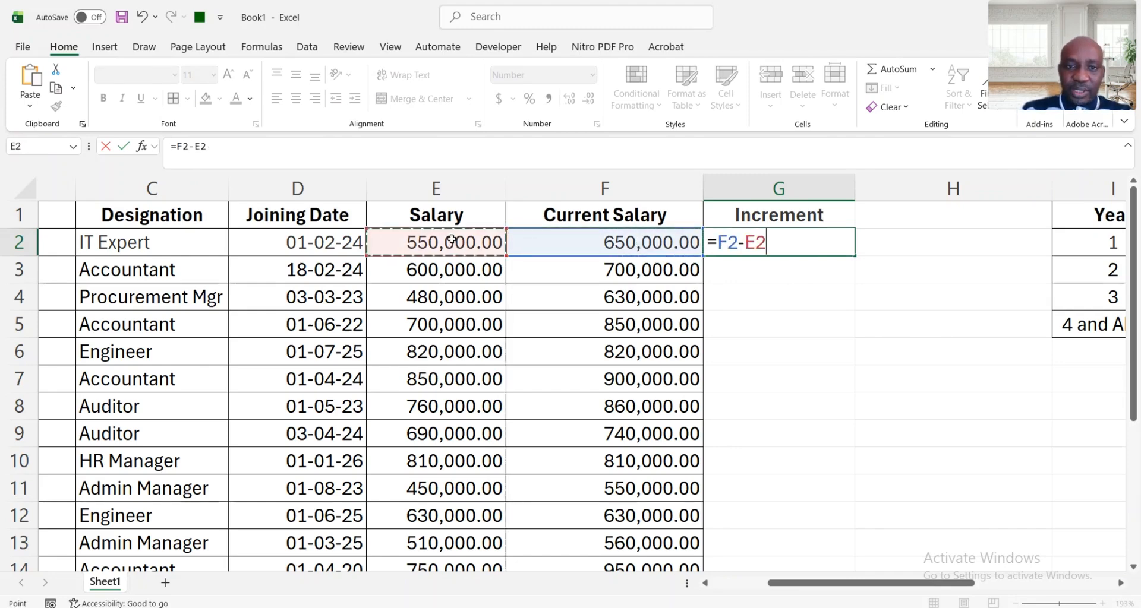
key("Return")
left_click(788, 234)
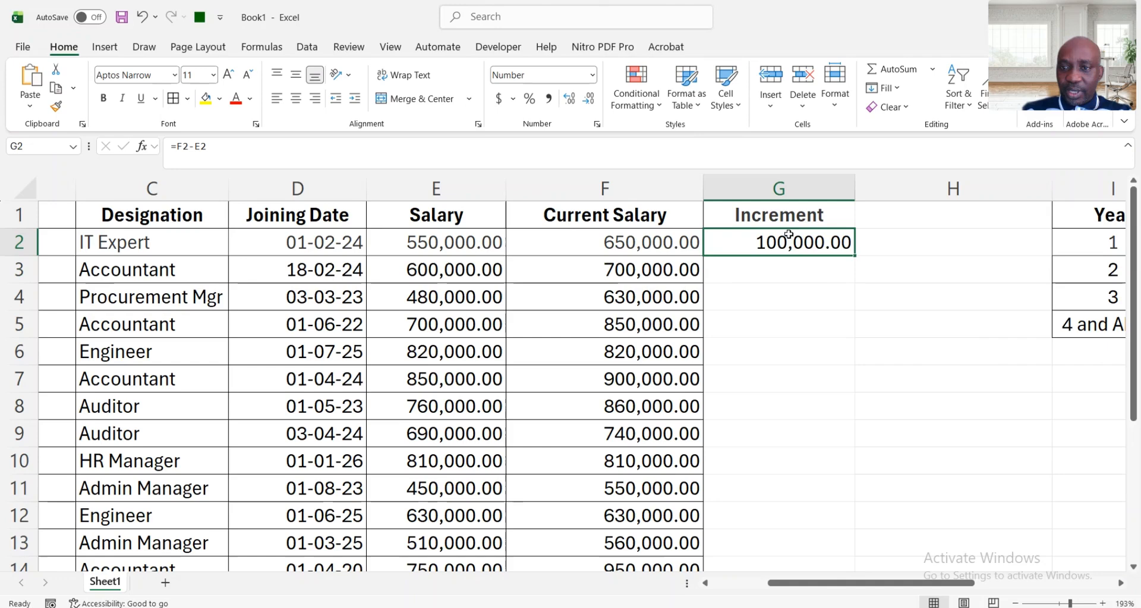
double_click(862, 259)
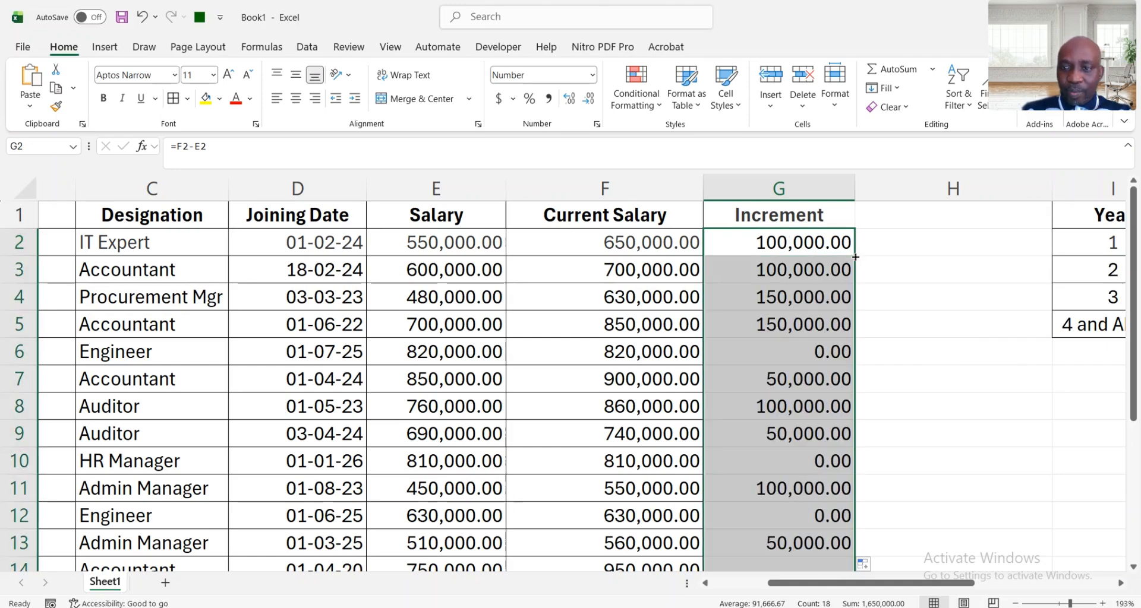
- Enter the header Days in H1
left_click(877, 214)
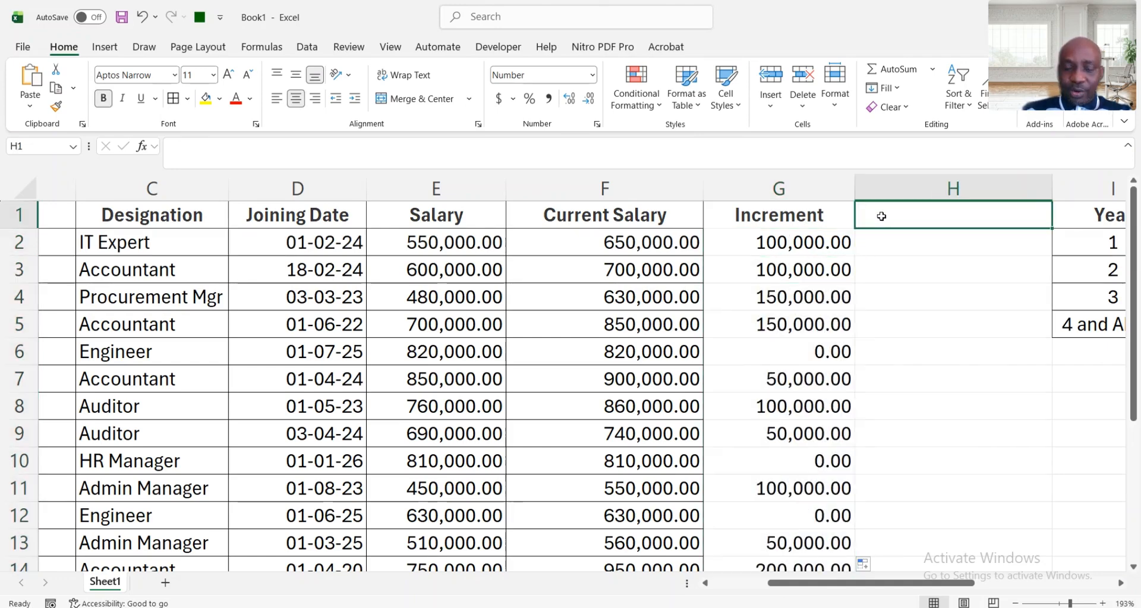
type("Days")
key("Return")
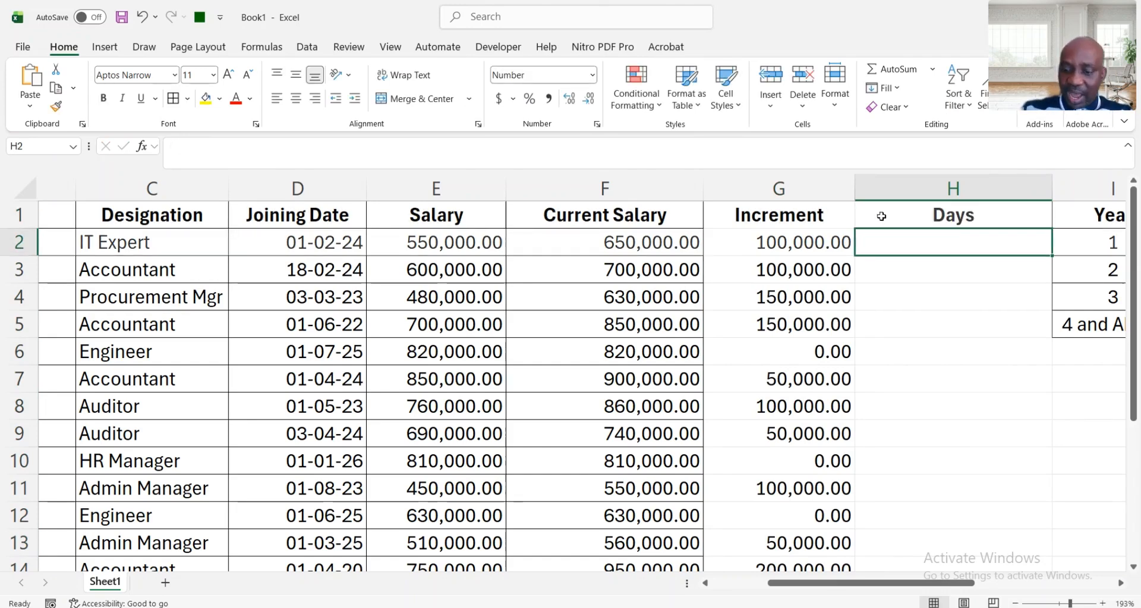
- Calculate the days since joining in H2 with =TODAY()-D2 and fill the formula down through all the staff rows
type("=")
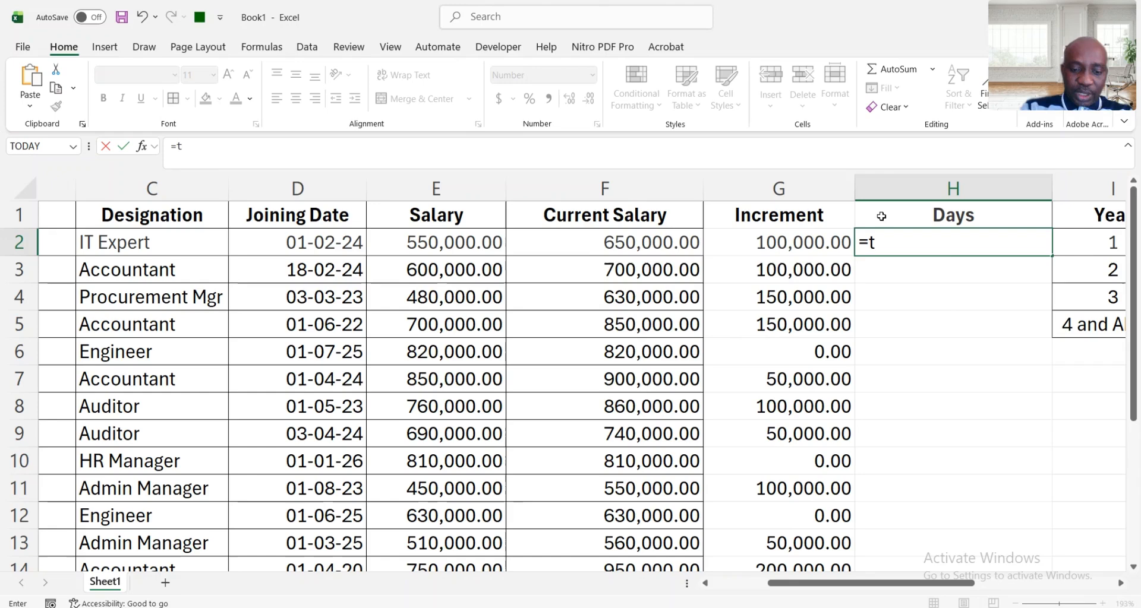
type("tod")
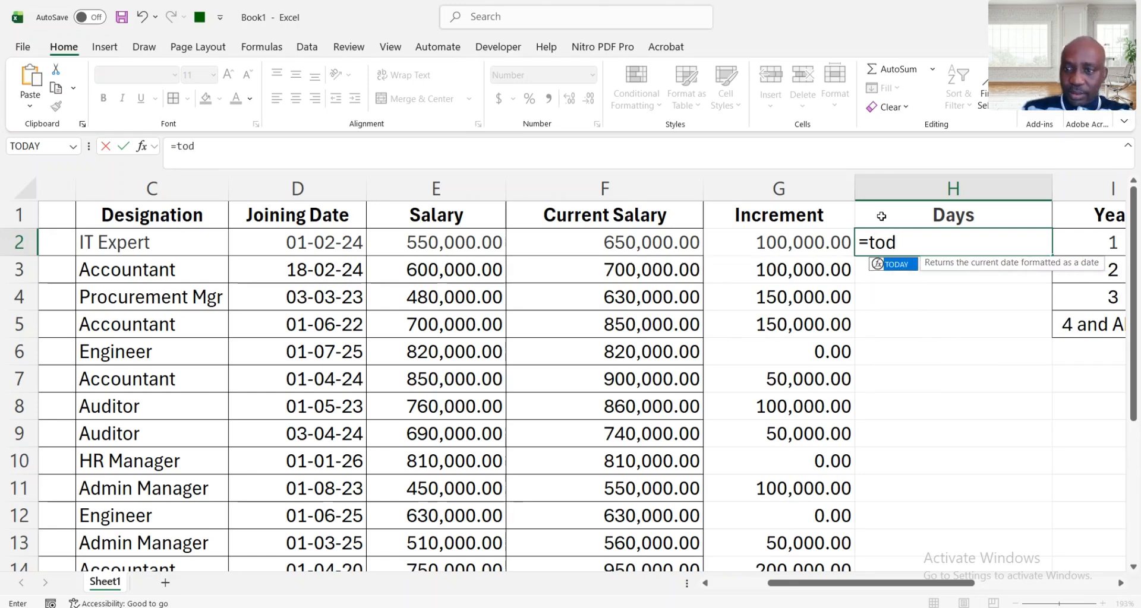
key("Tab")
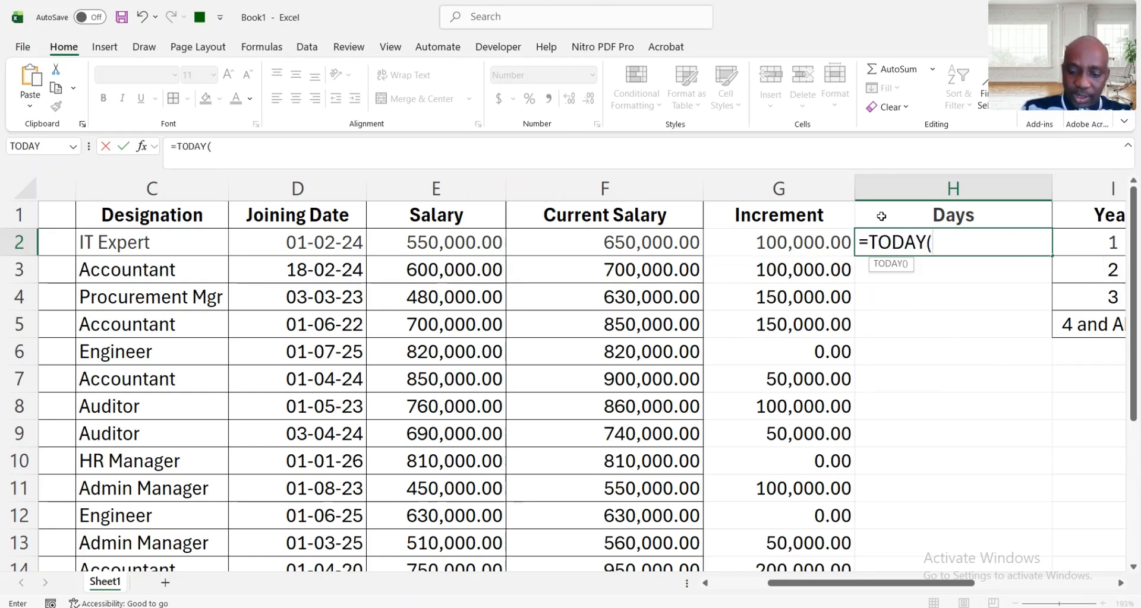
type(")-")
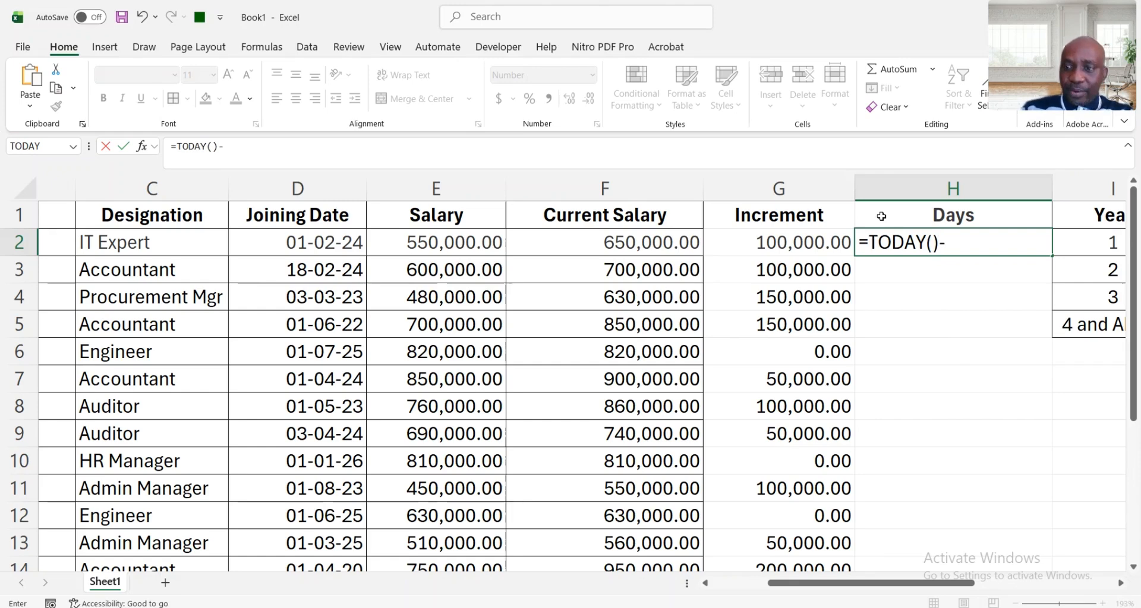
left_click(325, 240)
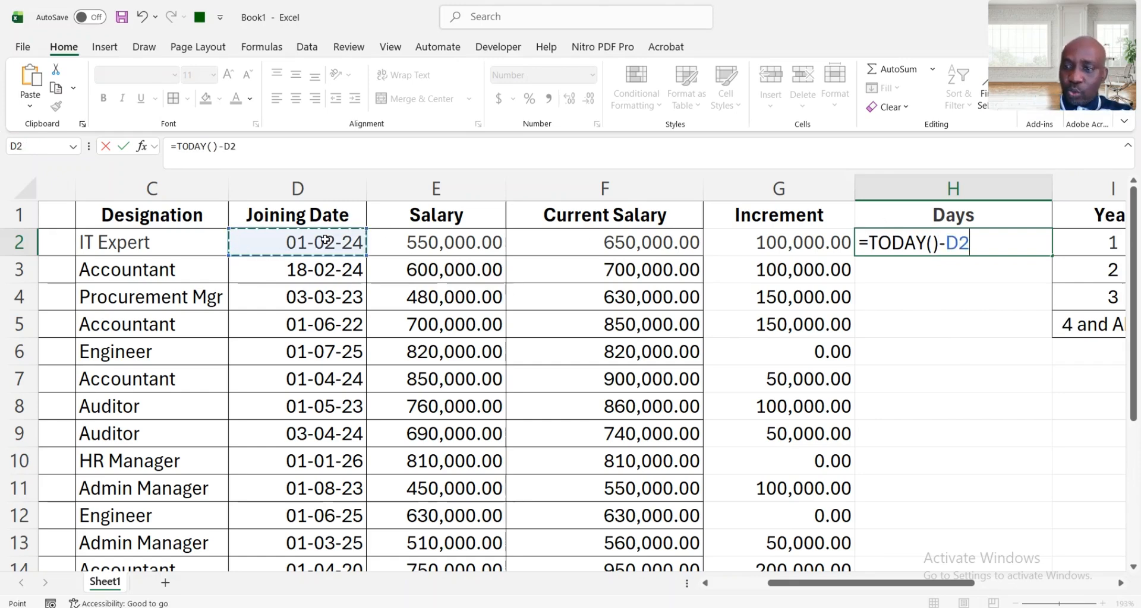
key("Return")
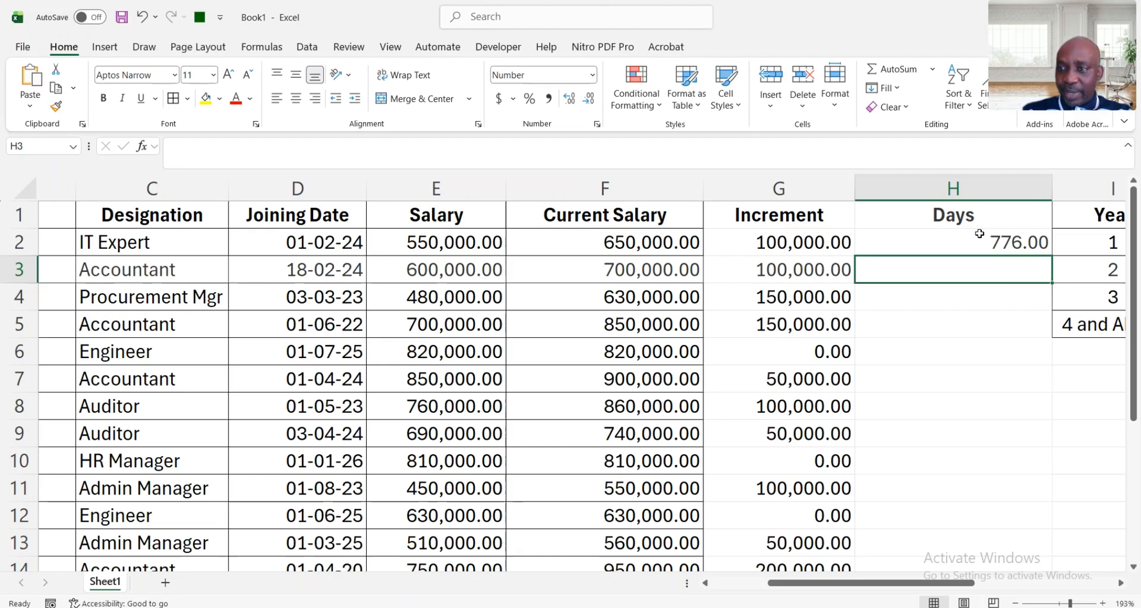
left_click(966, 240)
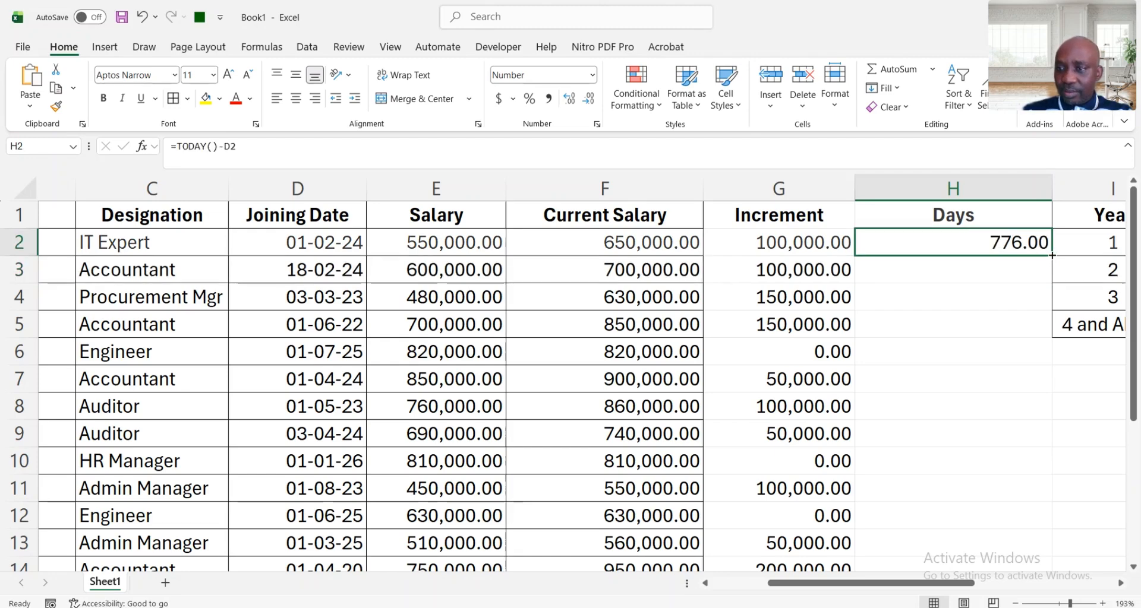
double_click(1052, 256)
- Apply all borders to the Increment and Days columns from the G1:H1 headers down to row 19
scroll(624, 208, "right", 2)
left_click(625, 208)
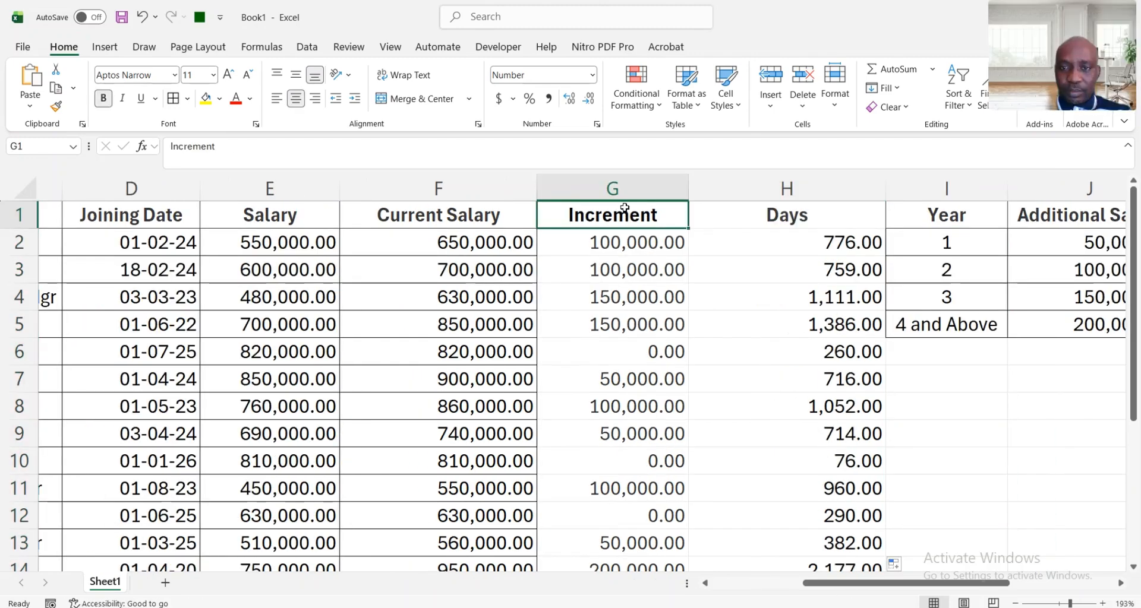
key("ctrl+shift+End")
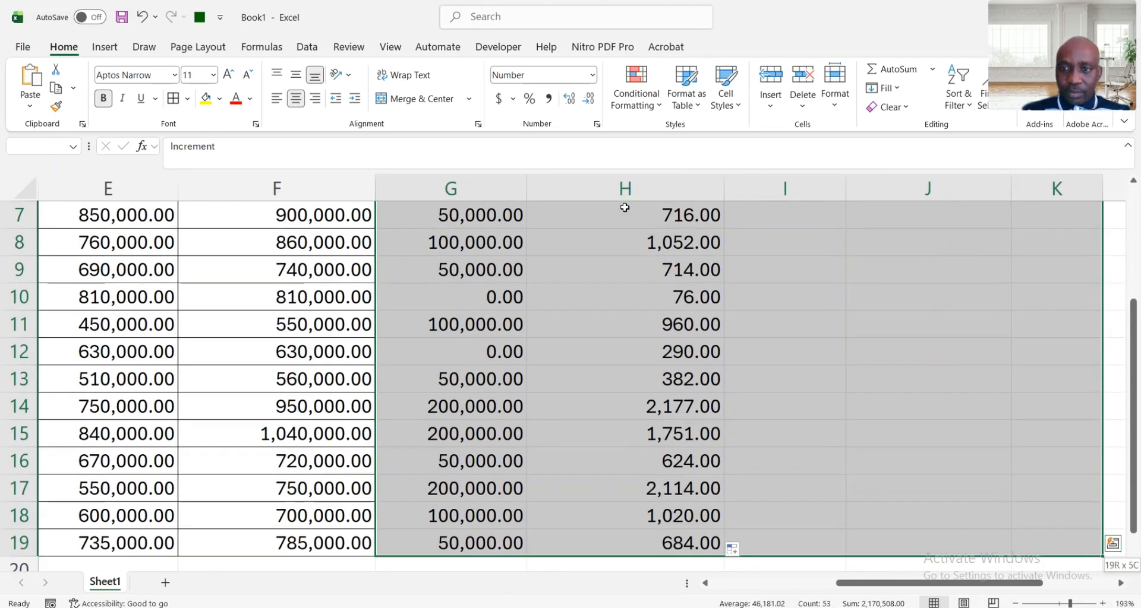
key("shift+Left")
key("shift+Left")
key("alt+h")
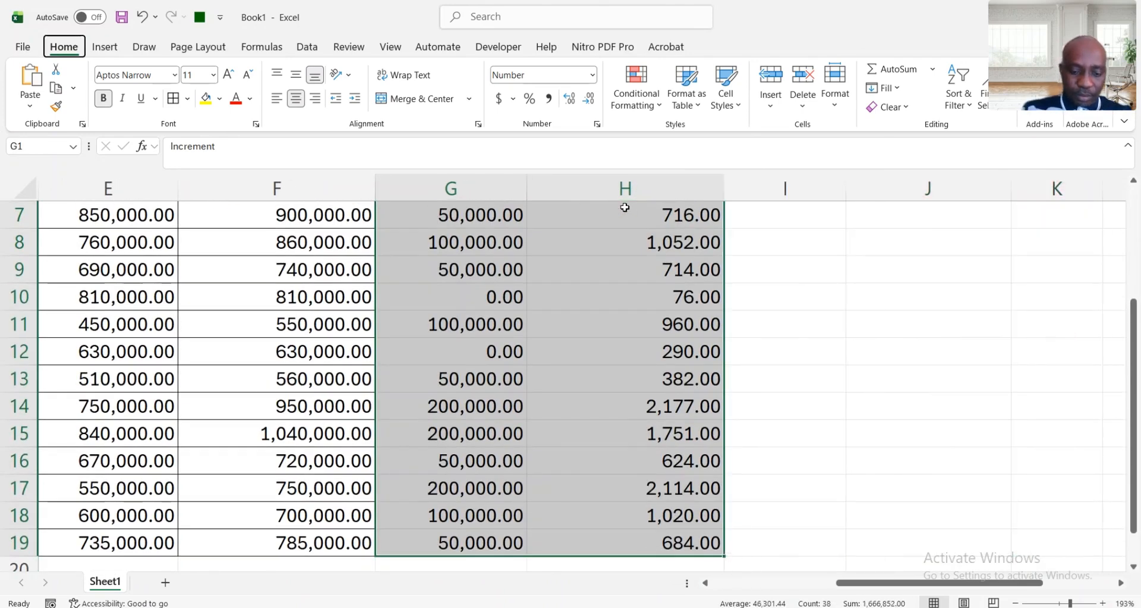
scroll(625, 208, "up", 2)
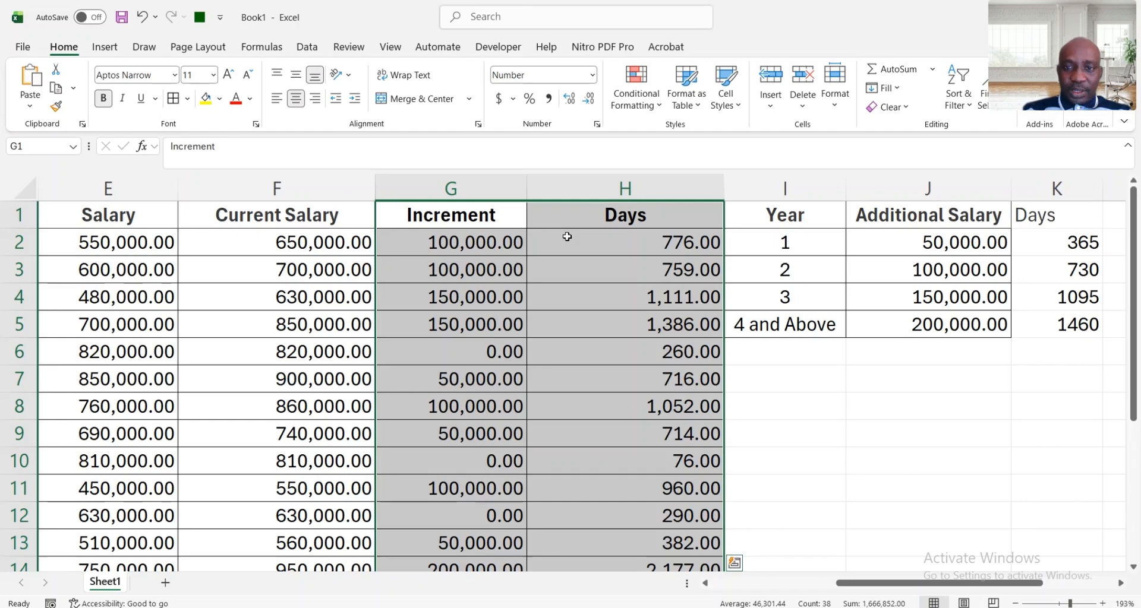
left_click(567, 237)
- Check the row 2 increment against its joining date, its days worked and the day thresholds in column K
scroll(567, 237, "left", 3)
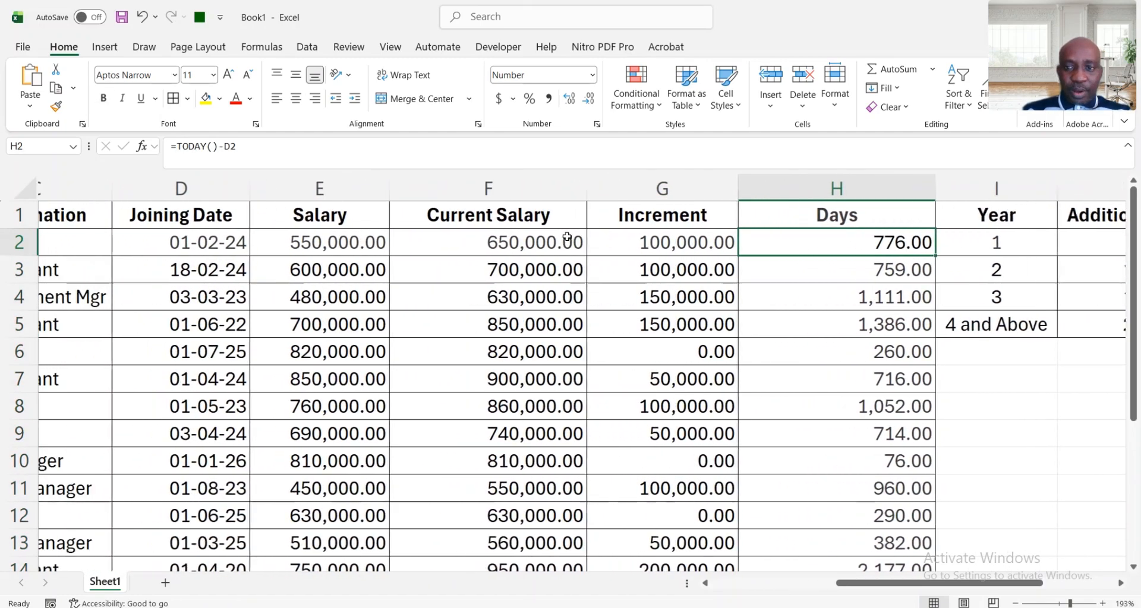
scroll(567, 236, "left", 1)
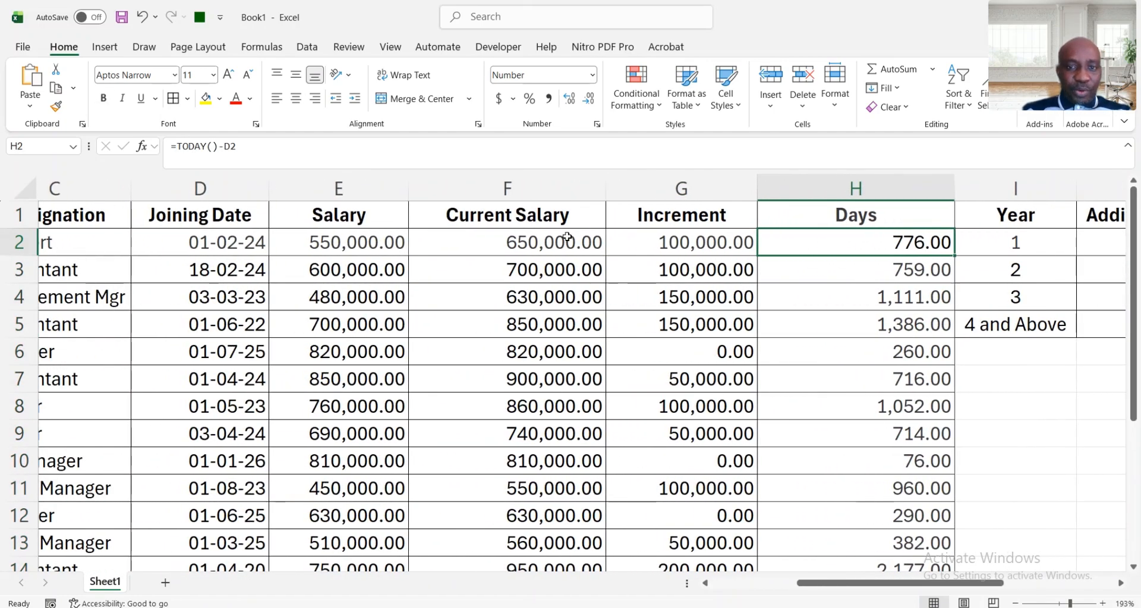
left_click(695, 250)
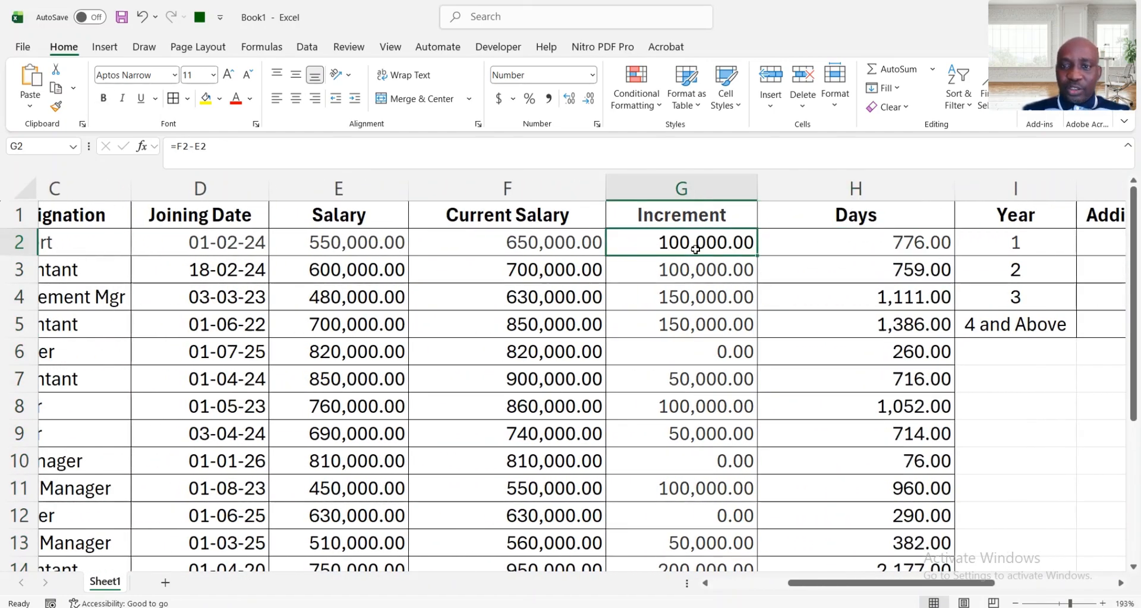
left_click(213, 244)
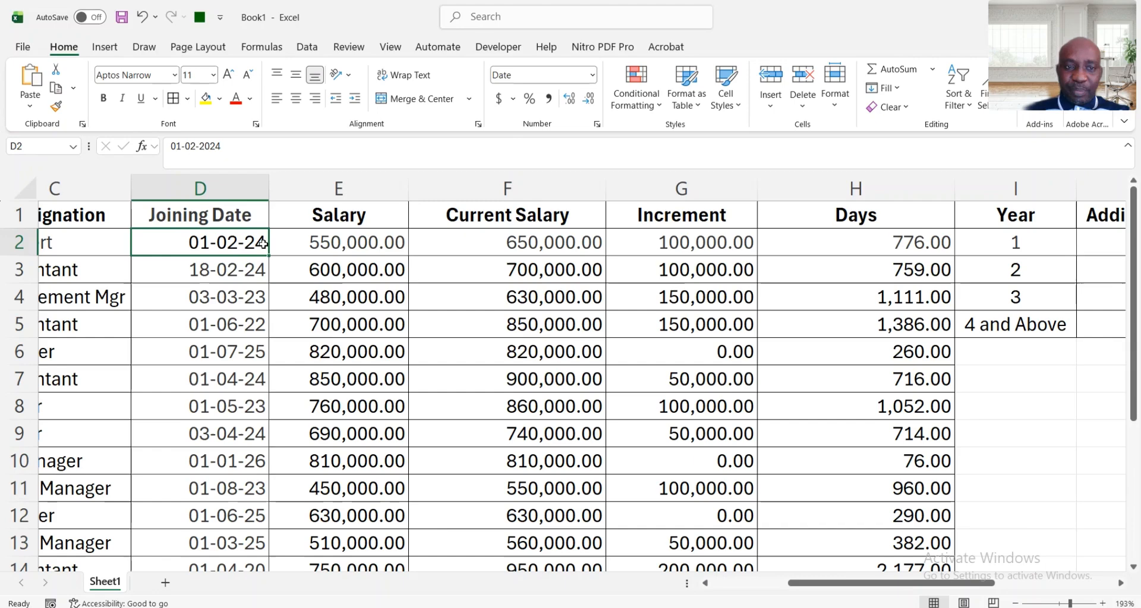
left_click(901, 244)
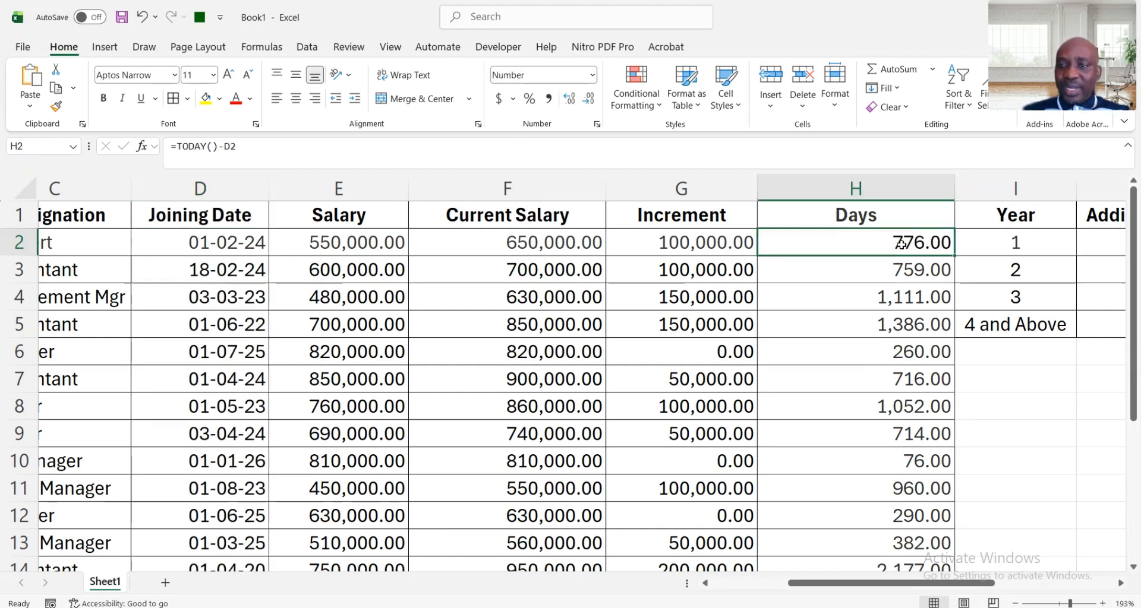
scroll(902, 243, "right", 3)
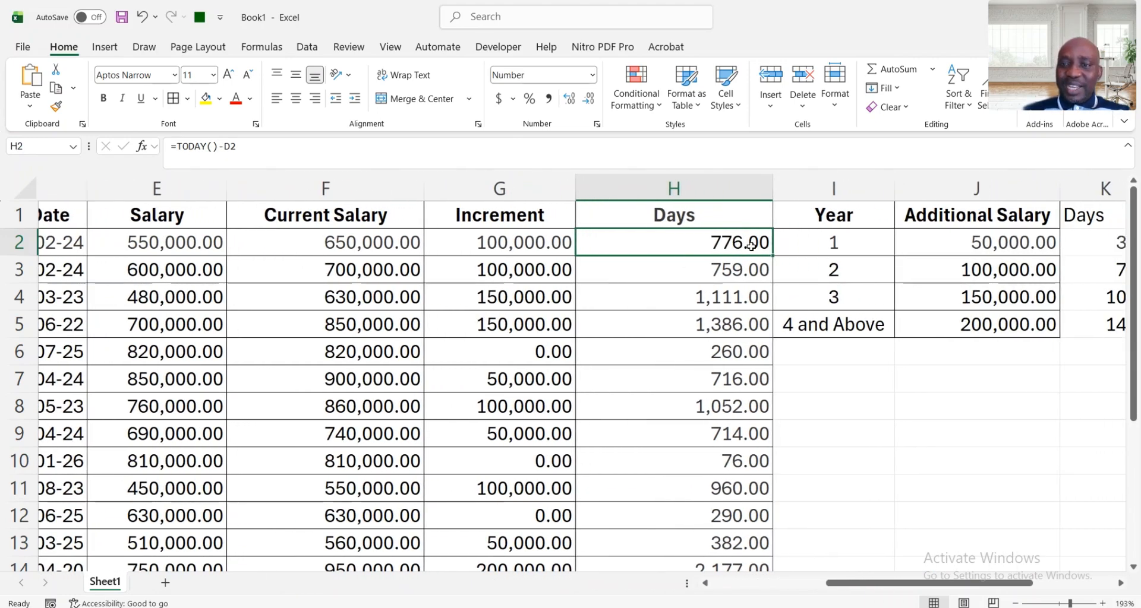
scroll(750, 246, "right", 1)
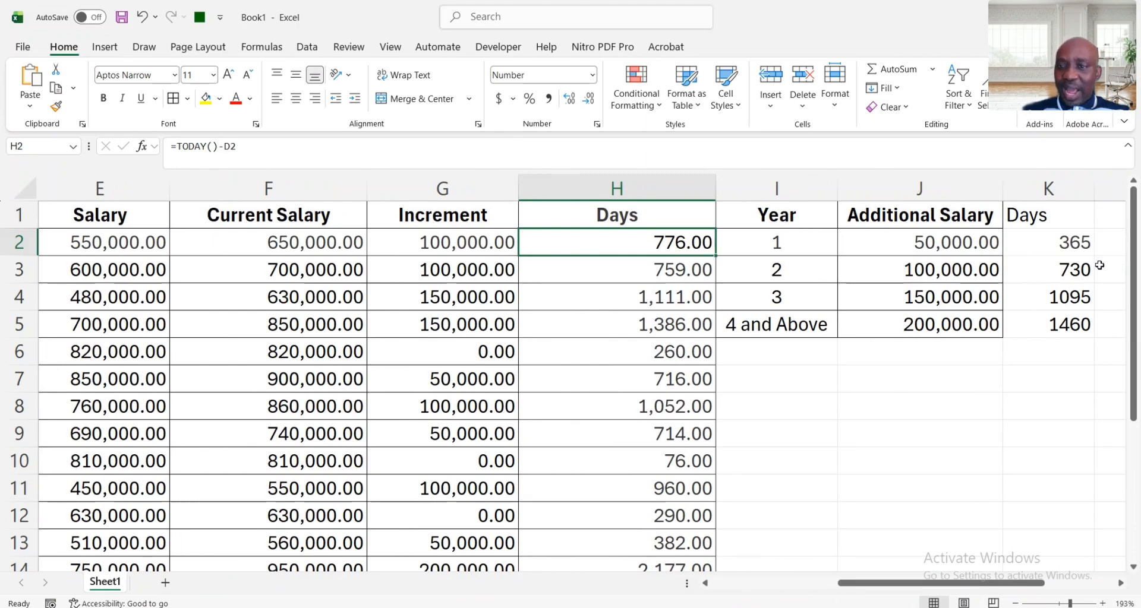
left_click(1077, 270)
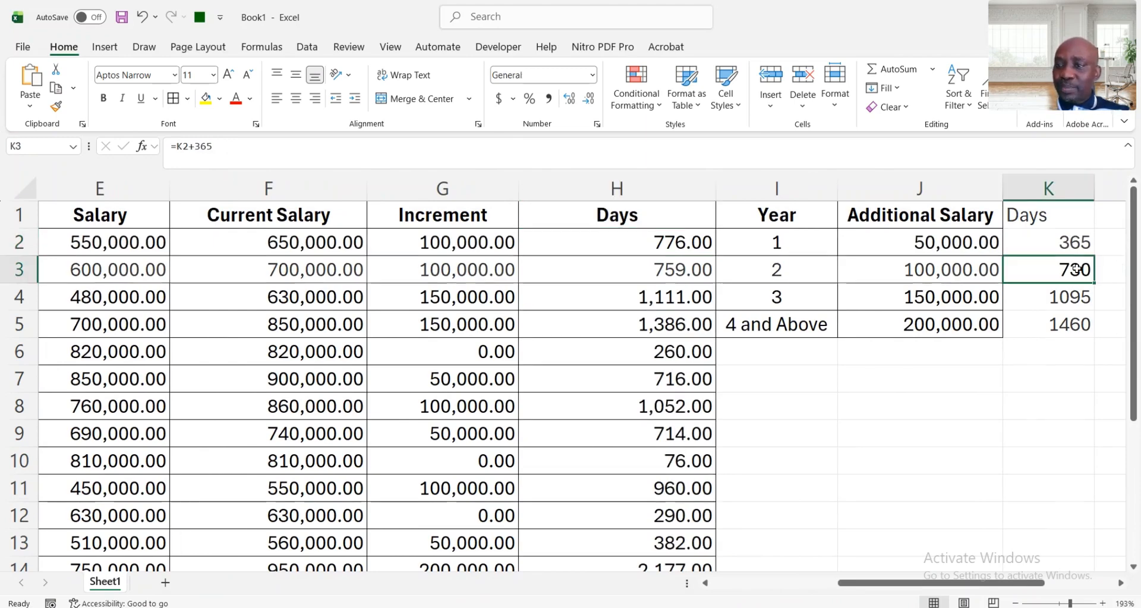
left_click(889, 276)
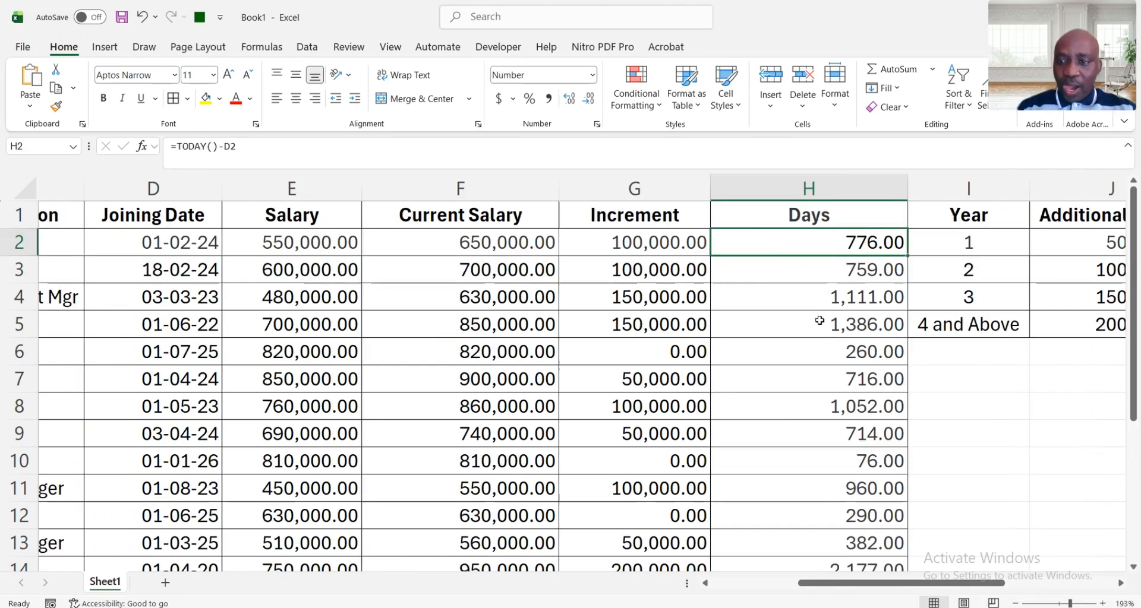
- Compare the increments in rows 6 and 10 with their days worked and the one-year threshold in K2
left_click(647, 349)
scroll(648, 349, "left", 2)
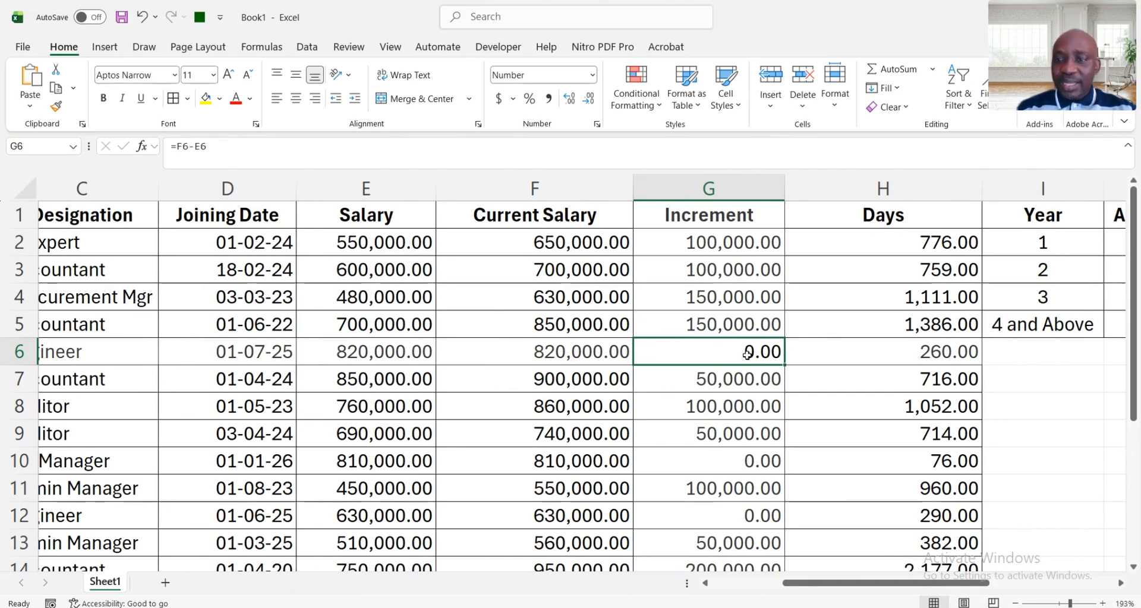
left_click(901, 356)
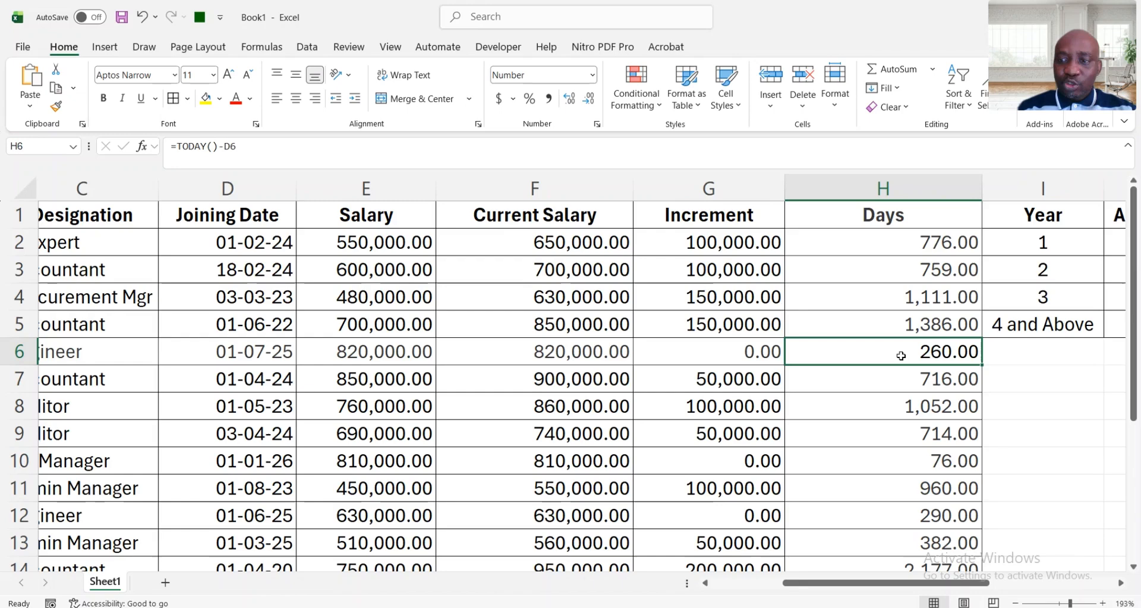
scroll(901, 356, "right", 3)
scroll(901, 356, "right", 2)
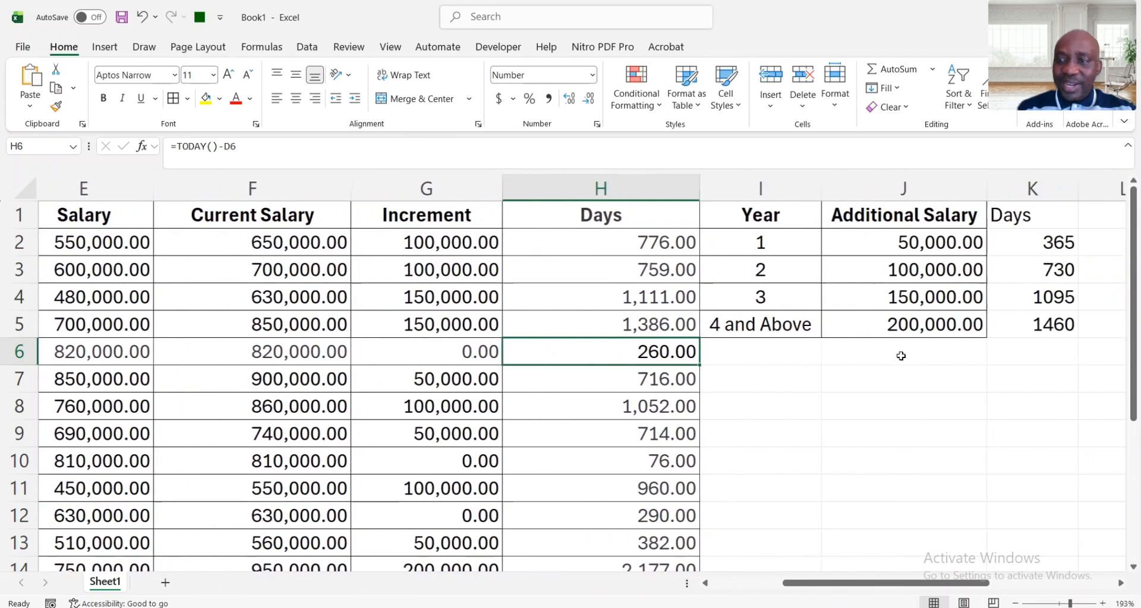
left_click(1048, 241)
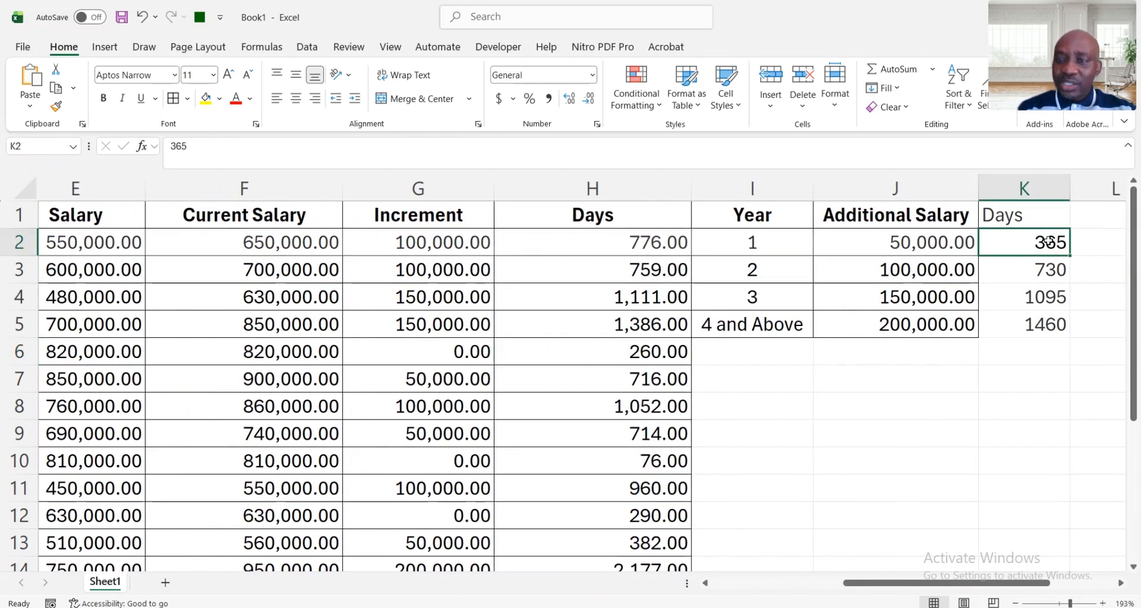
left_click(440, 353)
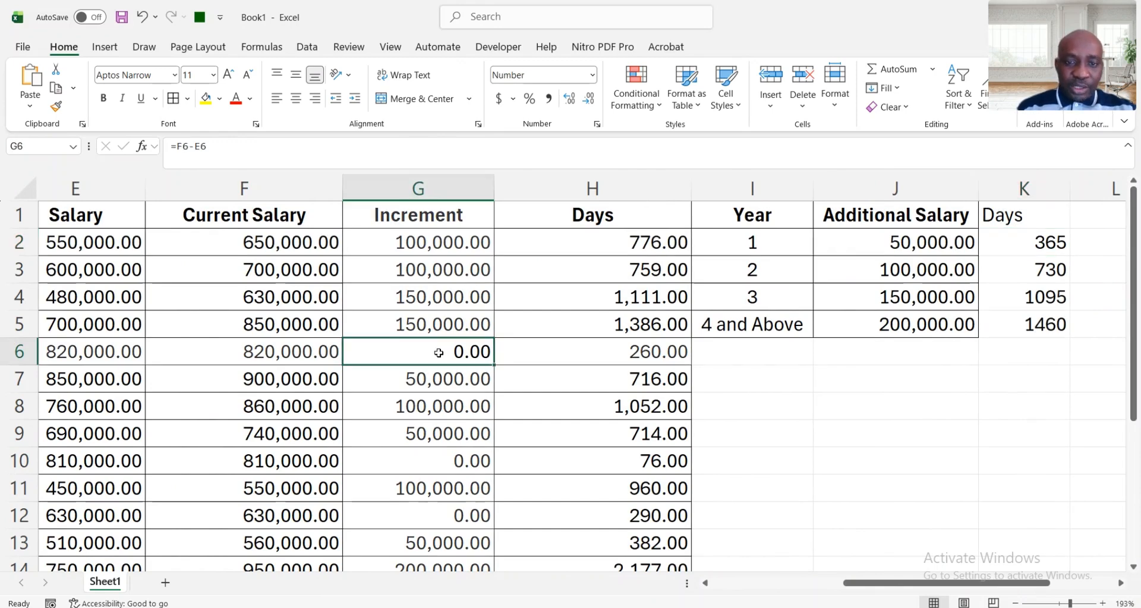
scroll(438, 353, "left", 4)
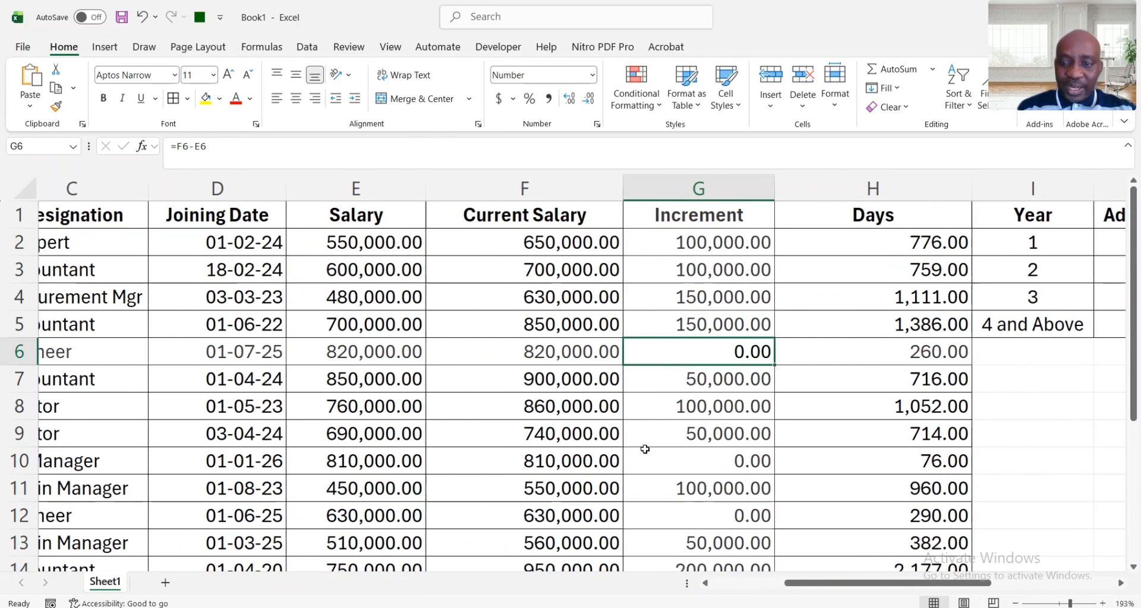
left_click(724, 465)
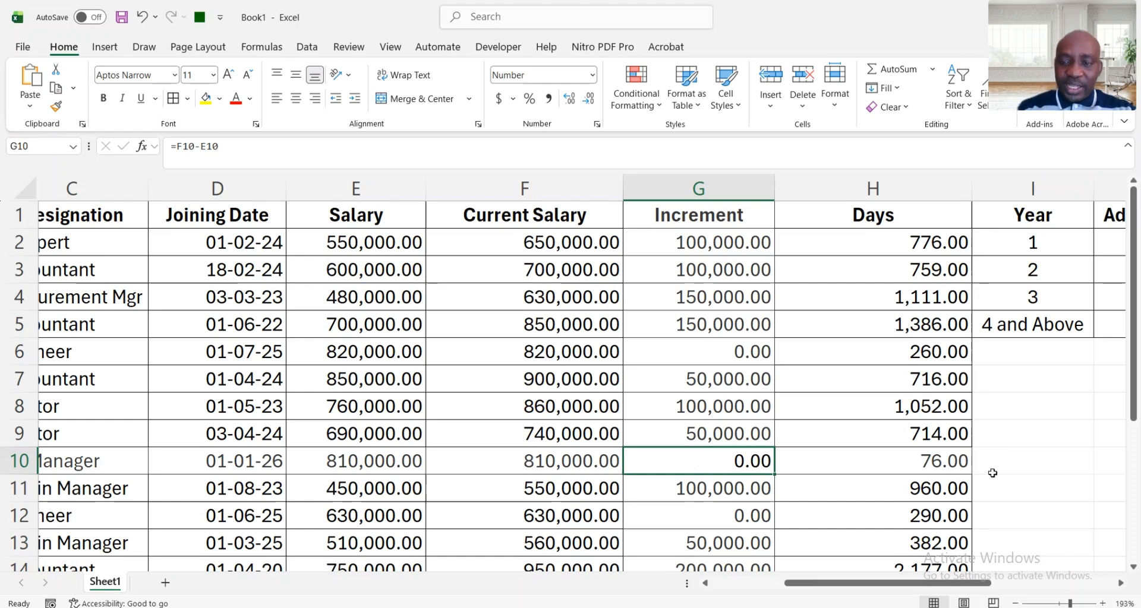
left_click(929, 464)
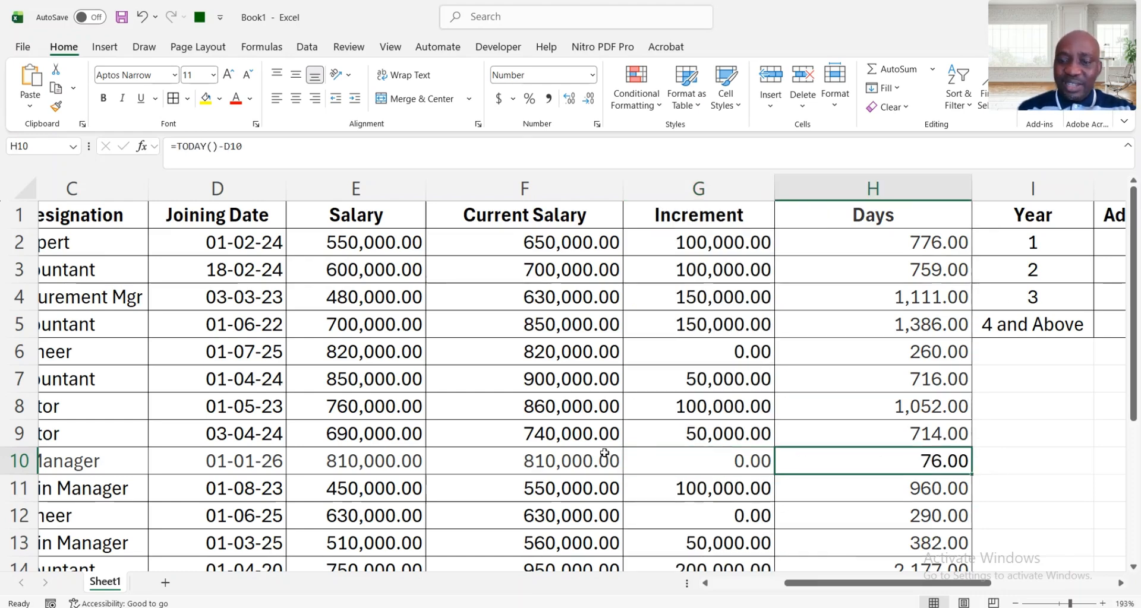
- Check the row 10 salary and current salary against the staff member's joining date and days worked
scroll(550, 467, "right", 3)
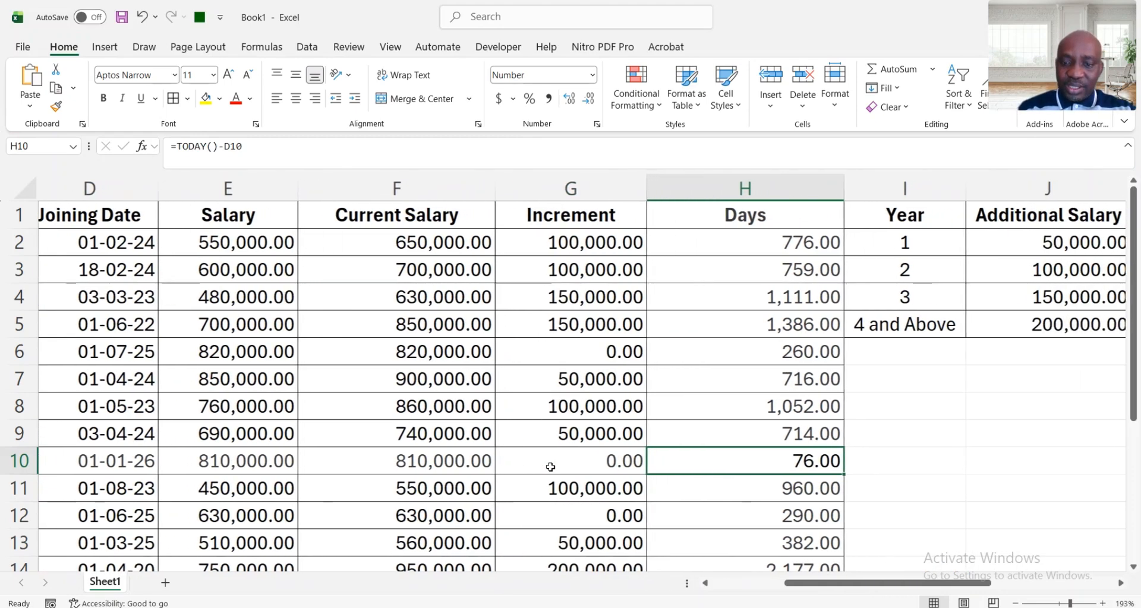
left_click(239, 464)
left_click(376, 461)
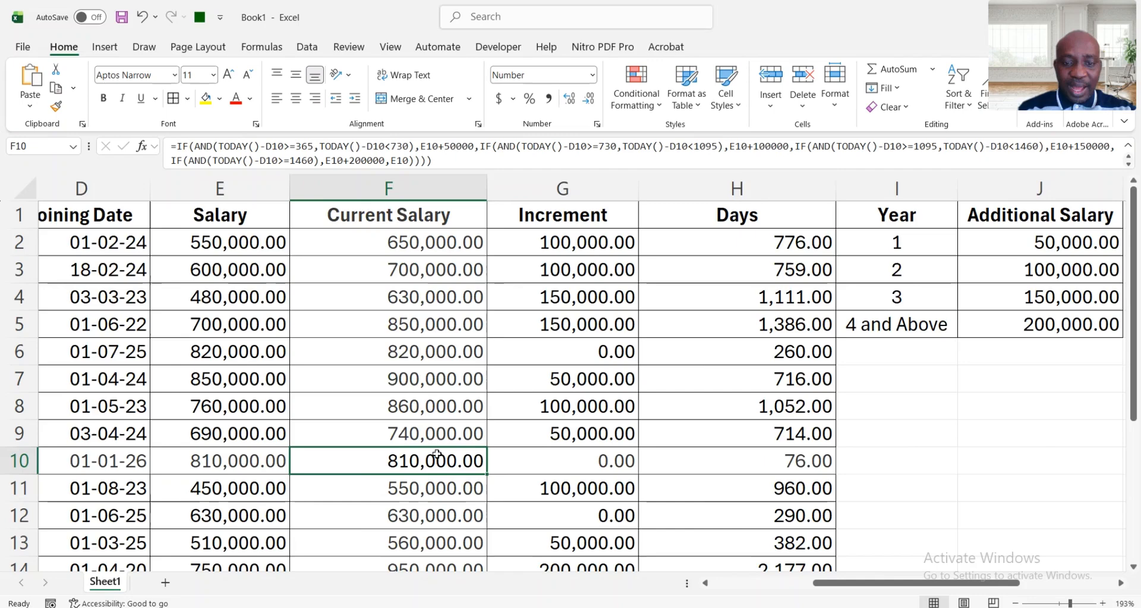
scroll(416, 458, "left", 4)
scroll(437, 454, "left", 1)
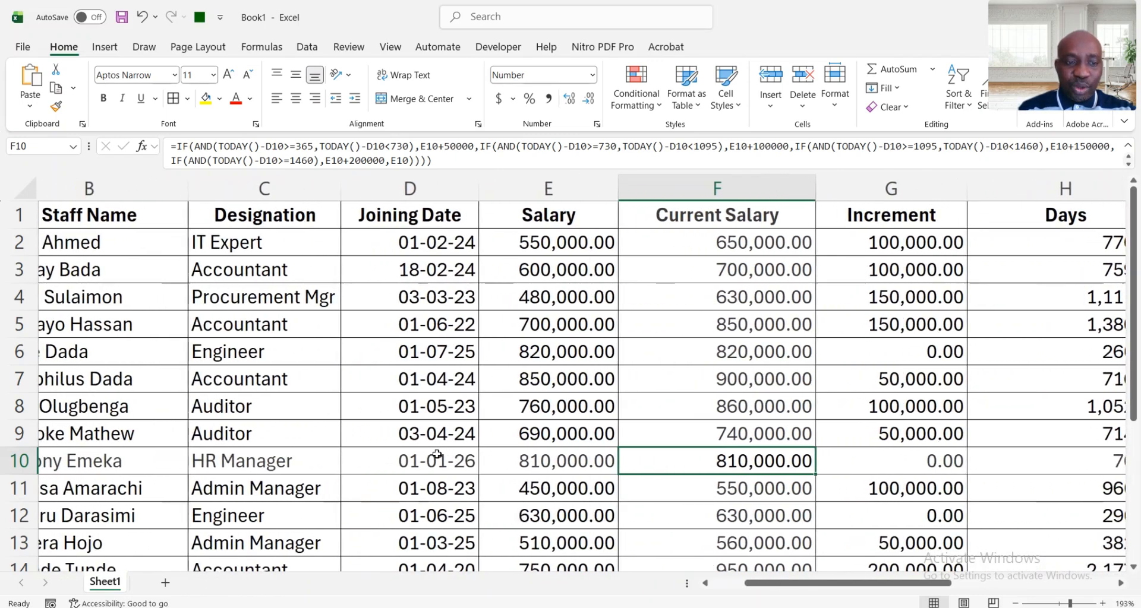
scroll(437, 455, "left", 2)
scroll(437, 455, "left", 2)
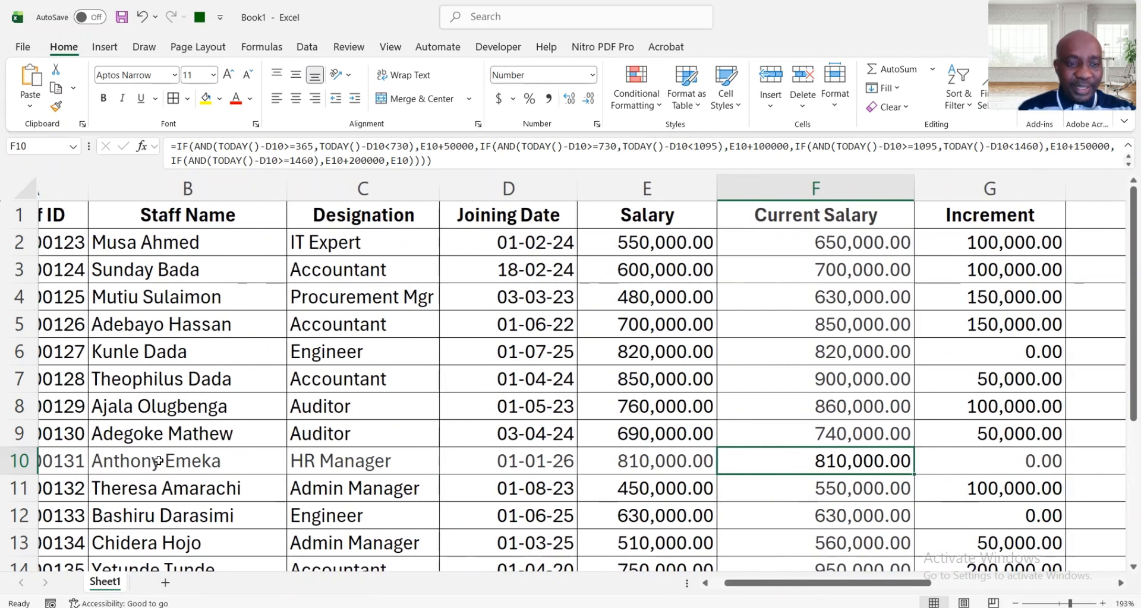
scroll(535, 479, "right", 5)
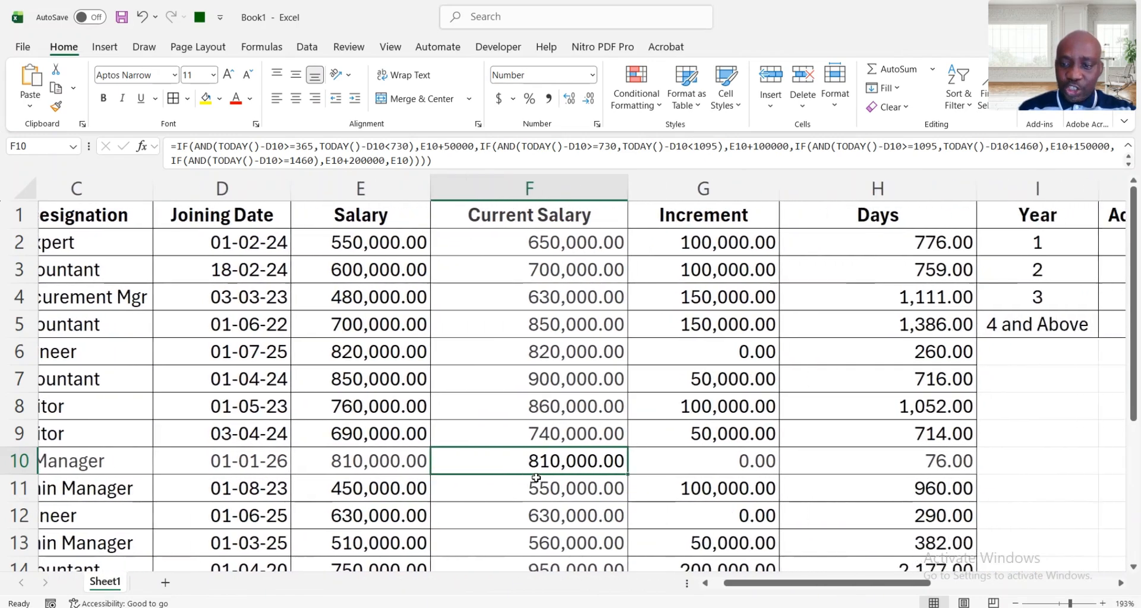
- Compare the row 12 increment with its days worked and the day thresholds in column K
scroll(536, 477, "down", 1)
scroll(536, 477, "down", 1)
left_click(655, 433)
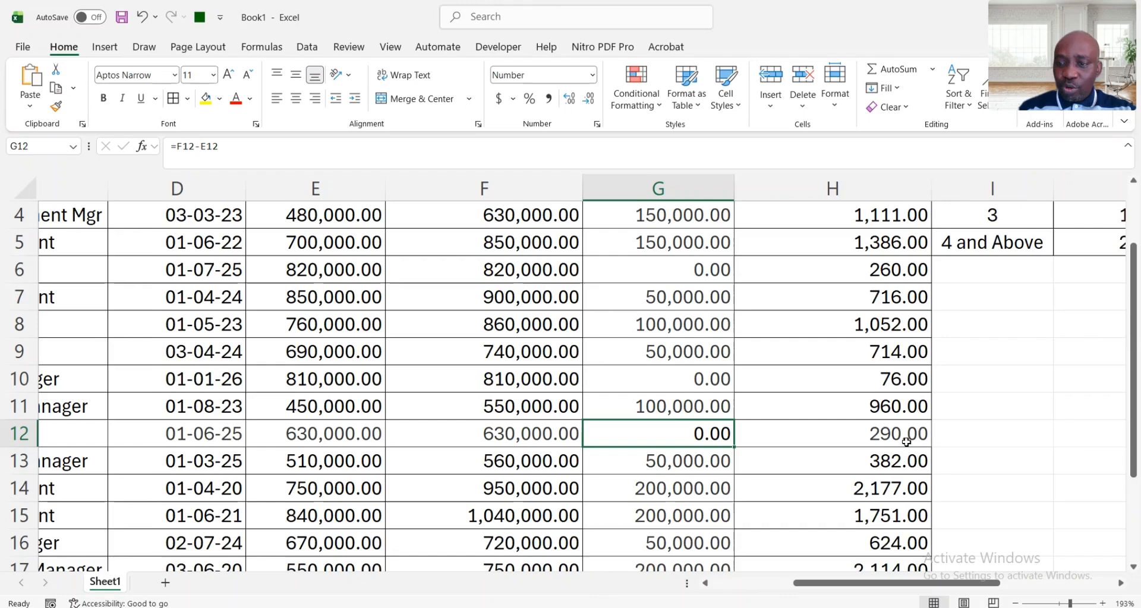
scroll(906, 443, "right", 2)
scroll(906, 442, "right", 2)
scroll(906, 442, "up", 1)
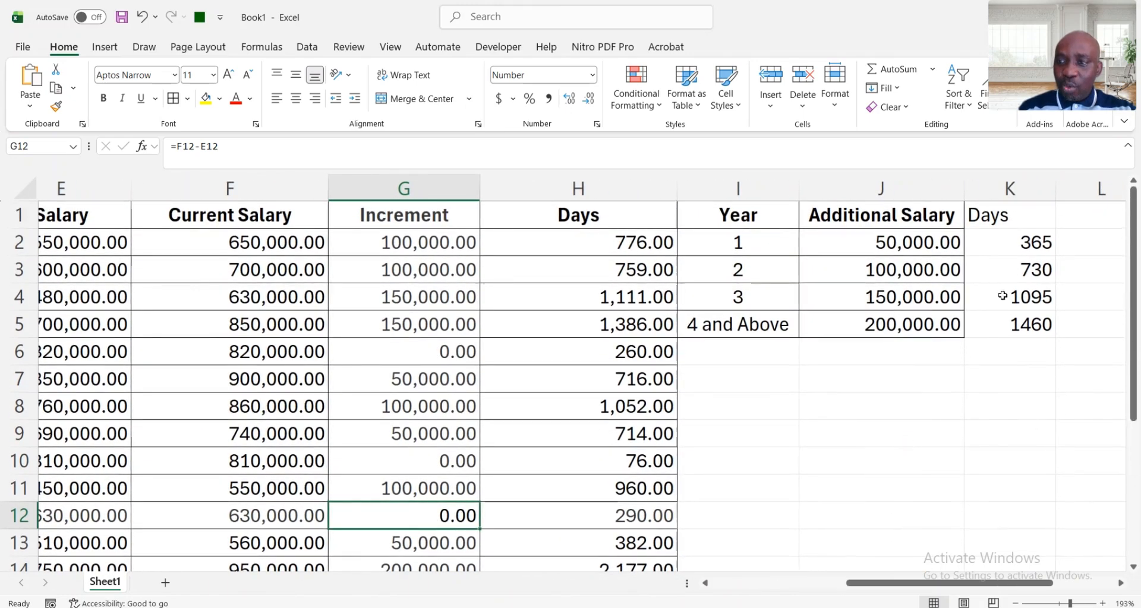
- Check the row 19 increment and current salary against the joining date, the days worked and the Year, Additional Salary and Days thresholds
scroll(578, 458, "down", 1)
scroll(593, 377, "down", 2)
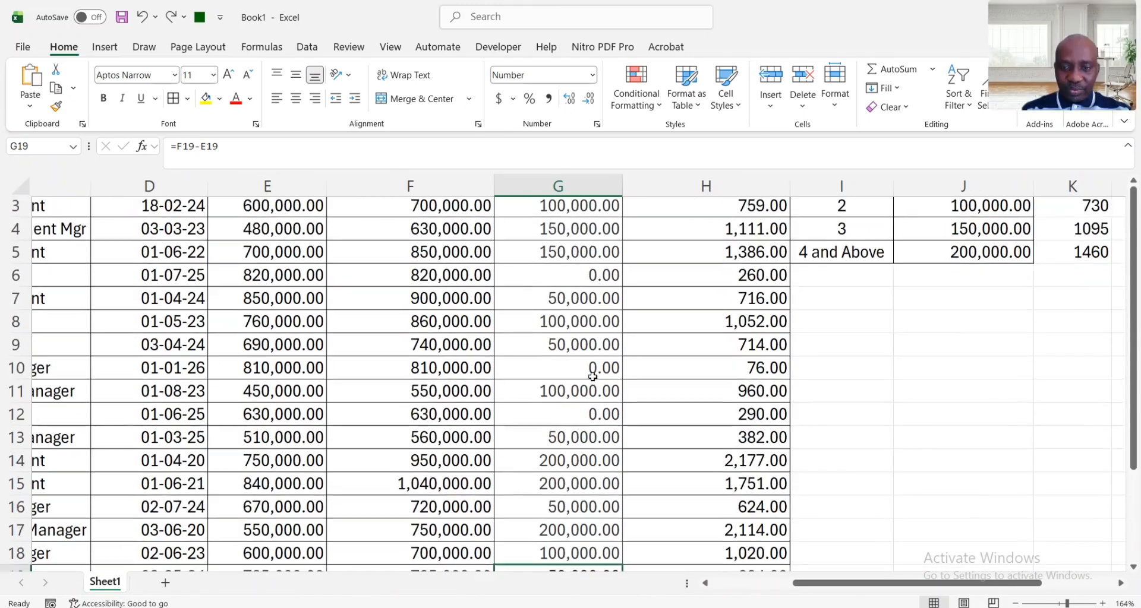
scroll(593, 376, "down", 1)
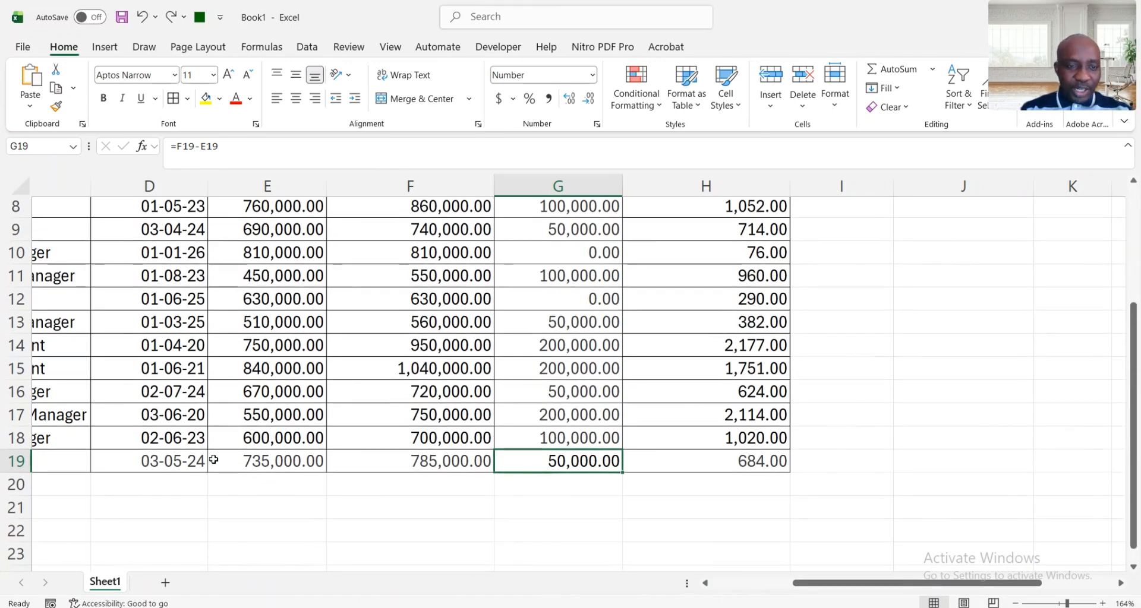
scroll(214, 460, "left", 2)
scroll(213, 460, "left", 2)
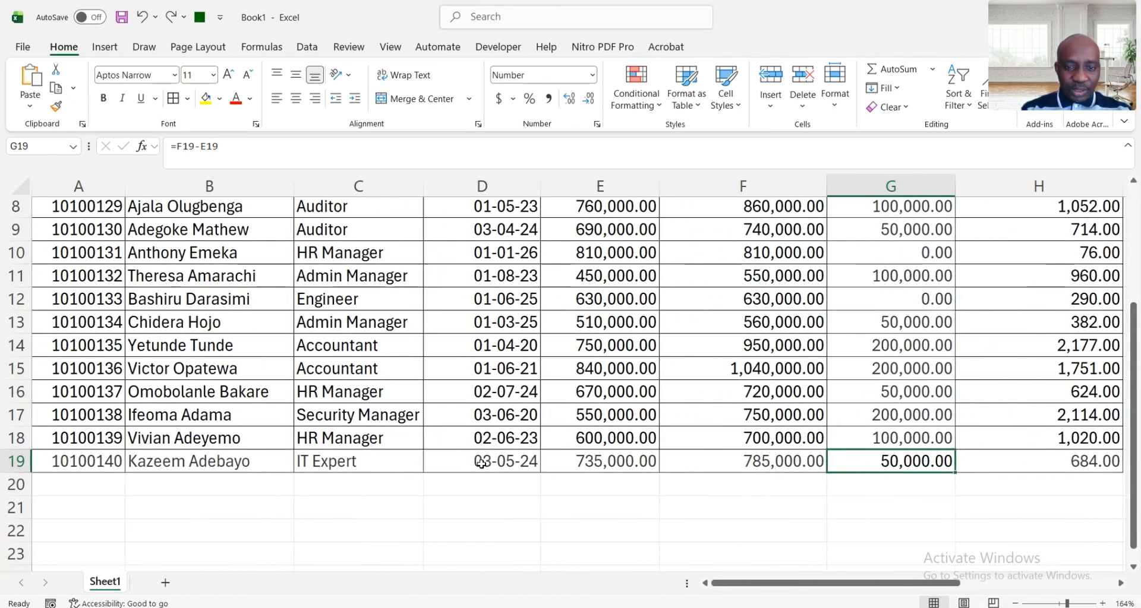
scroll(481, 464, "right", 2)
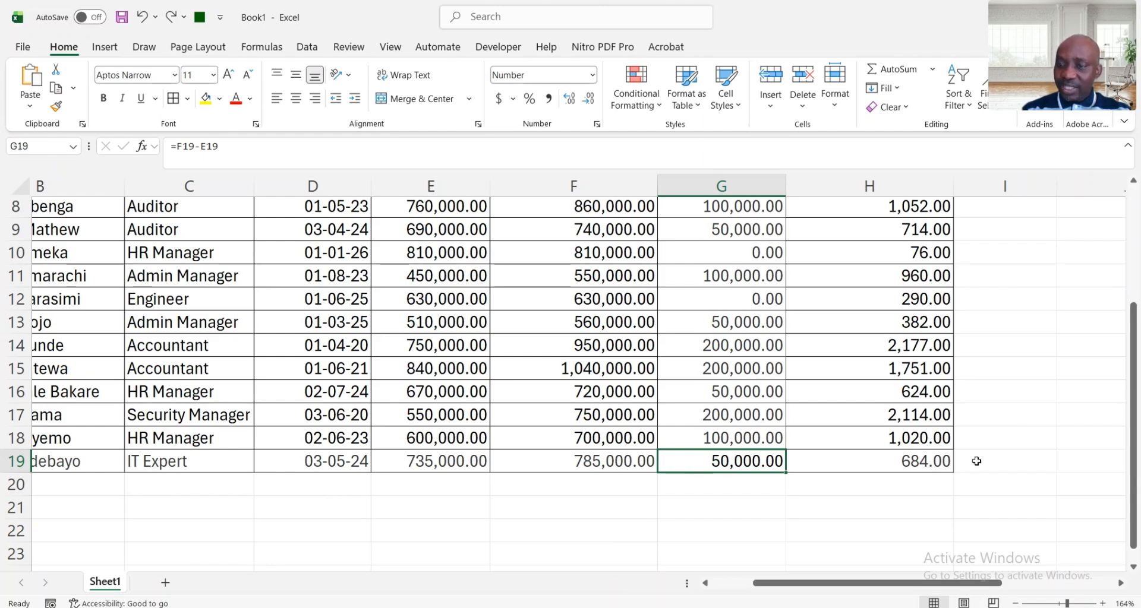
scroll(976, 461, "right", 2)
scroll(976, 461, "up", 2)
scroll(976, 461, "up", 1)
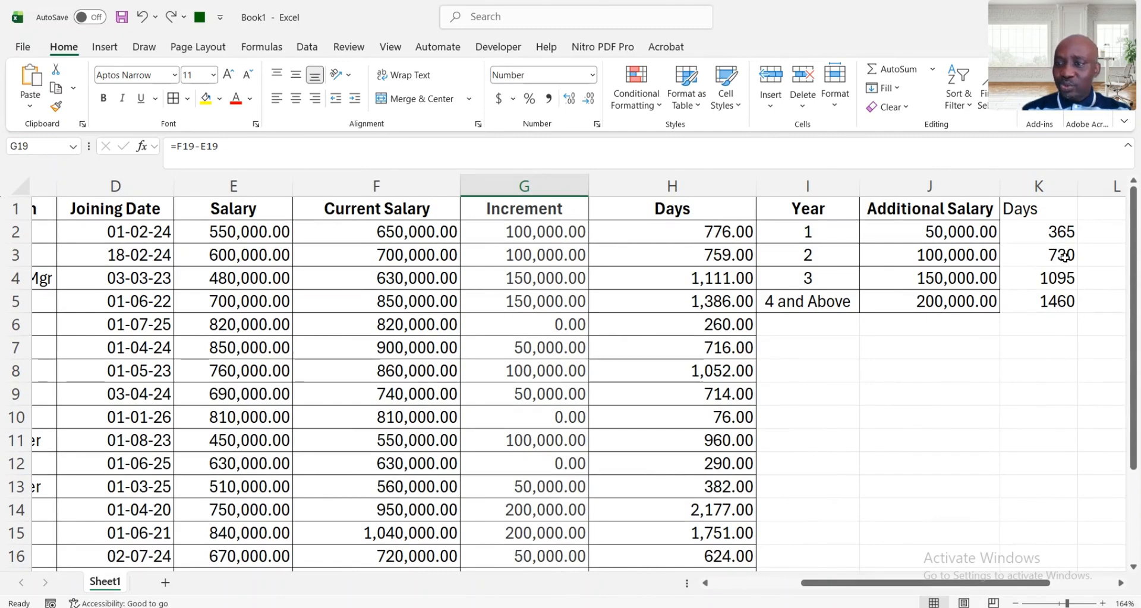
scroll(687, 346, "down", 2)
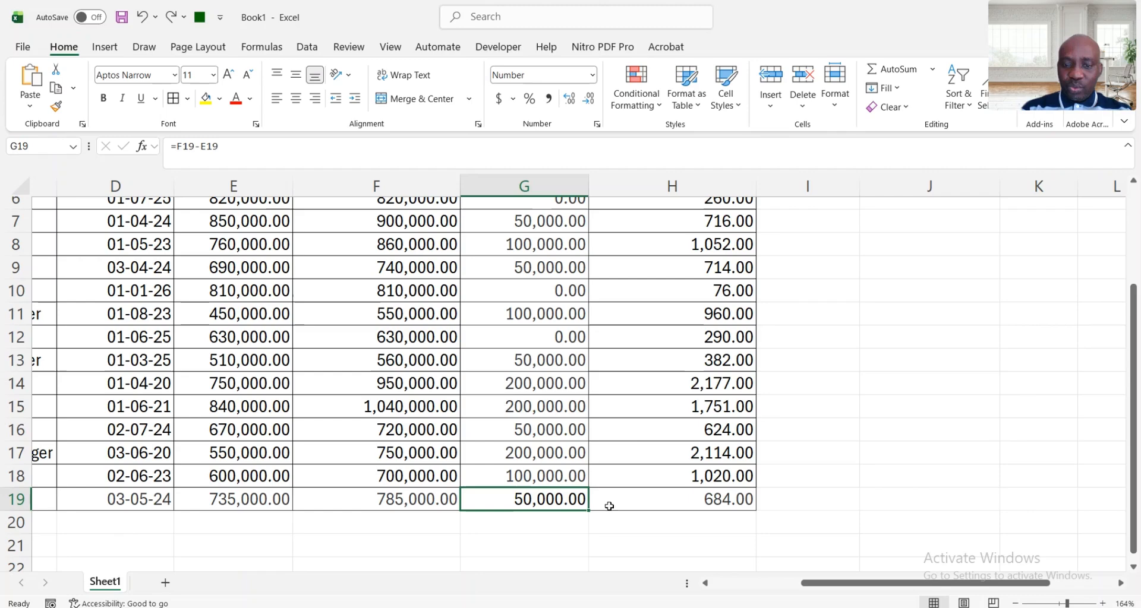
scroll(621, 499, "left", 3)
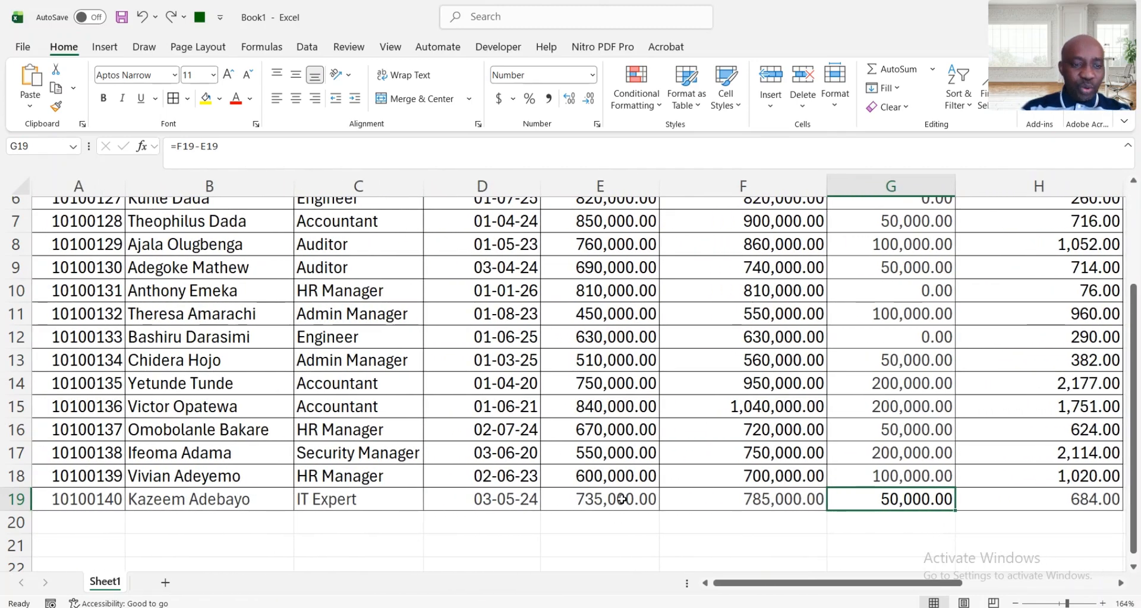
scroll(622, 499, "right", 1)
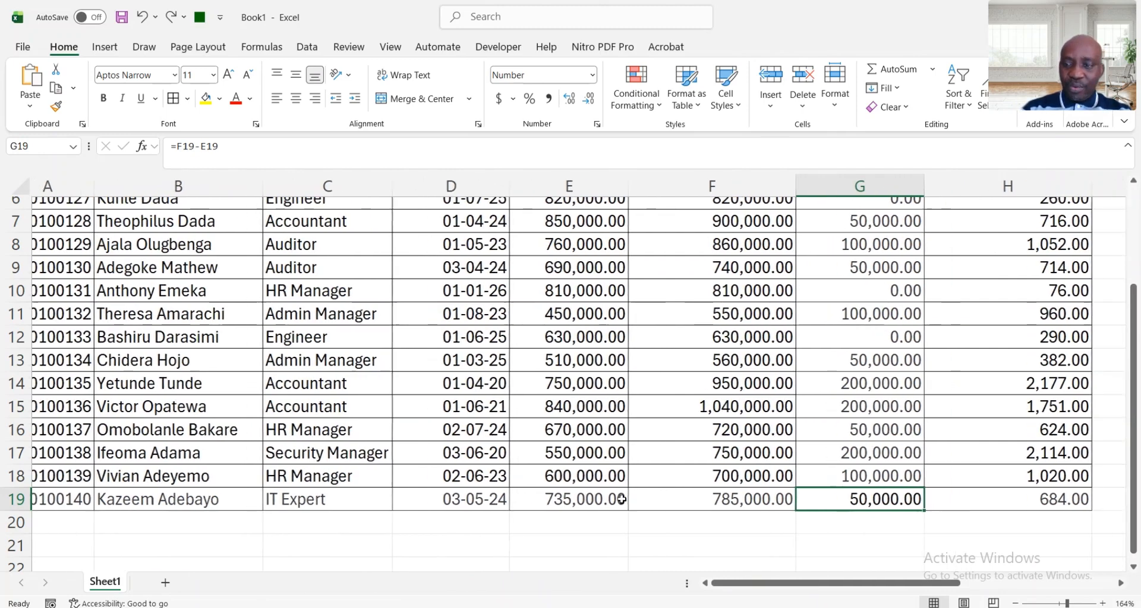
scroll(621, 499, "left", 1)
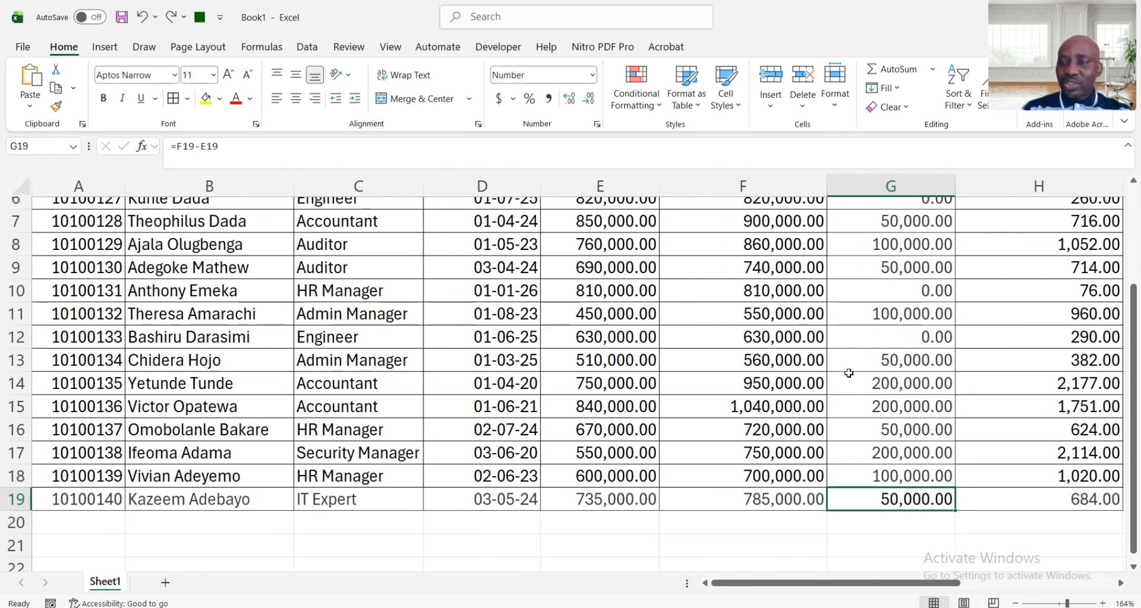
scroll(849, 373, "up", 2)
scroll(849, 373, "right", 3)
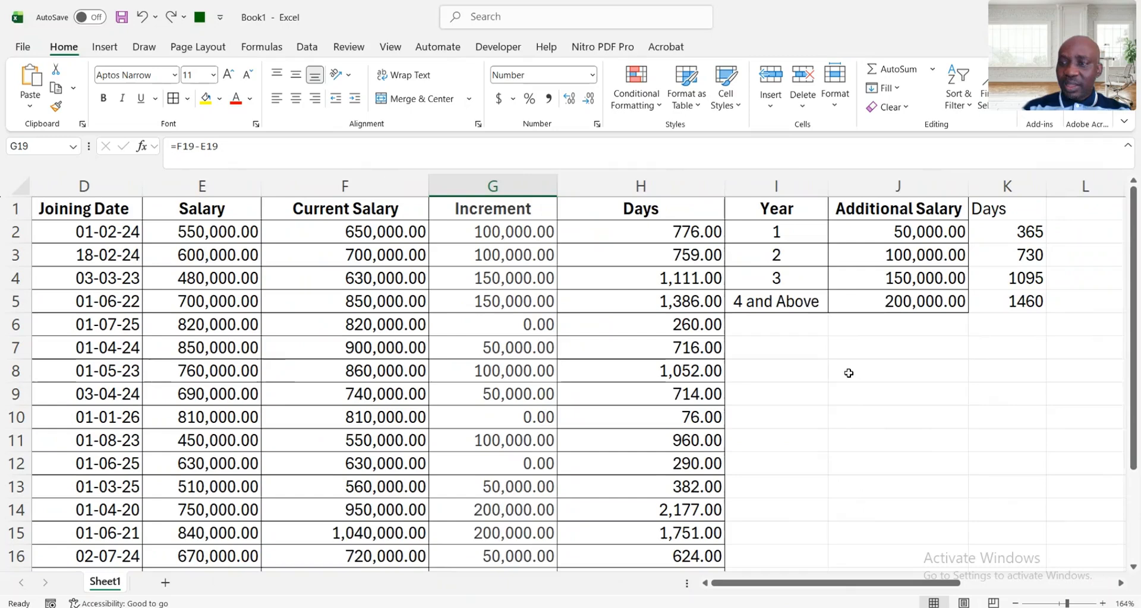
scroll(848, 373, "right", 1)
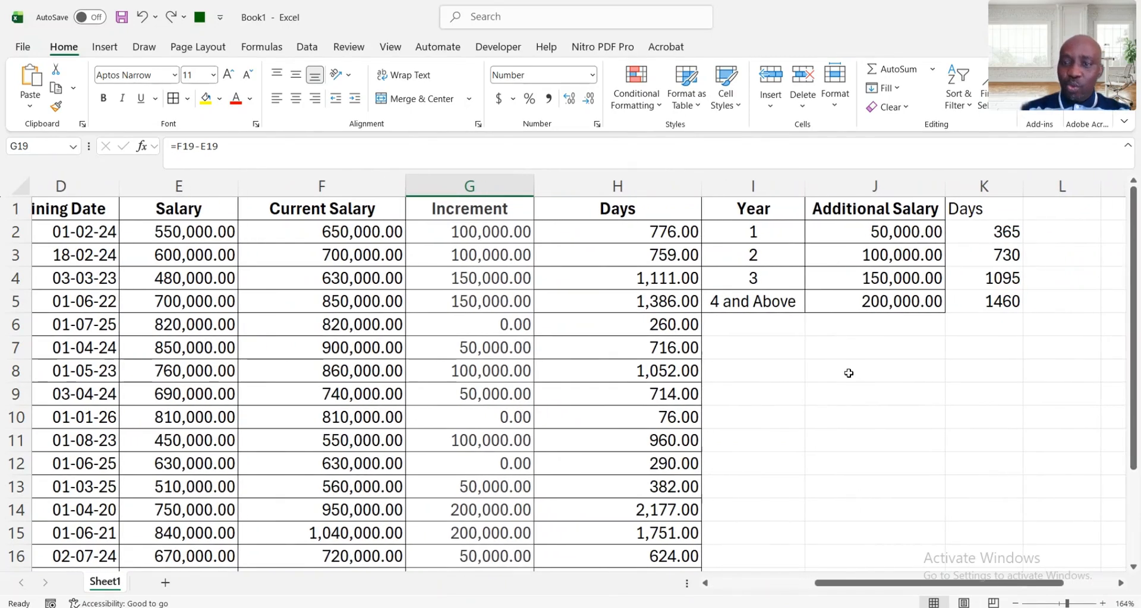